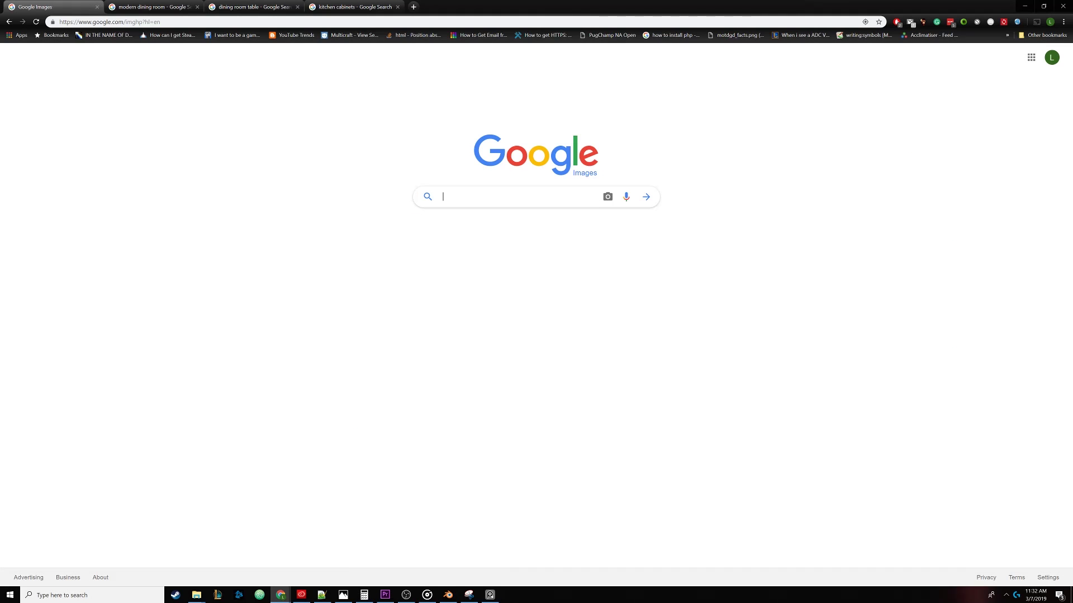
- Search Google Images for "reference pictures"
{"action": "type", "text": "reference"}
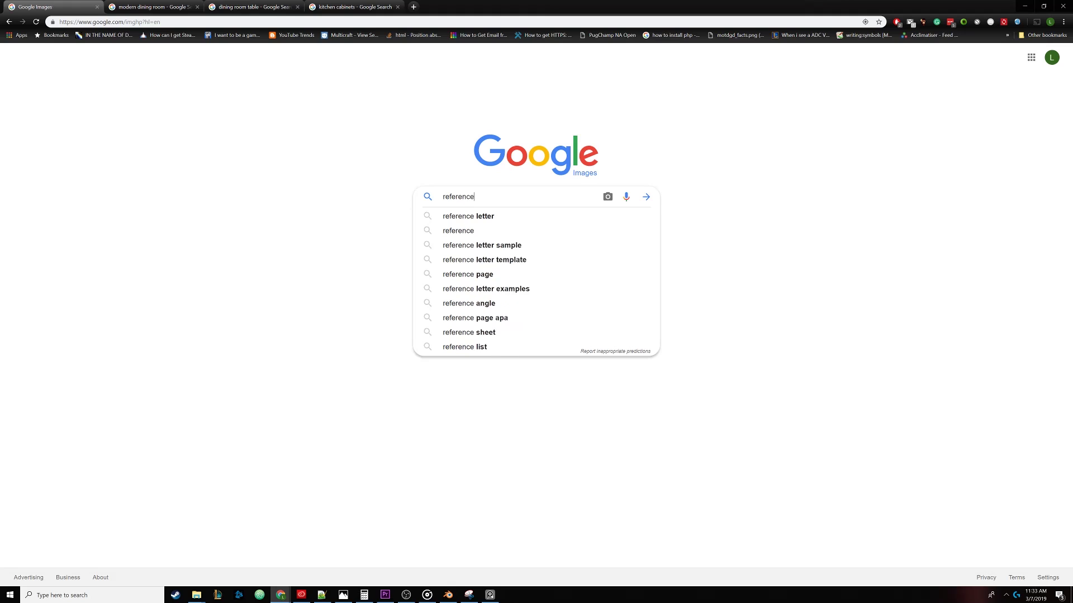
{"action": "type", "text": " pictures"}
{"action": "key", "text": "Return"}
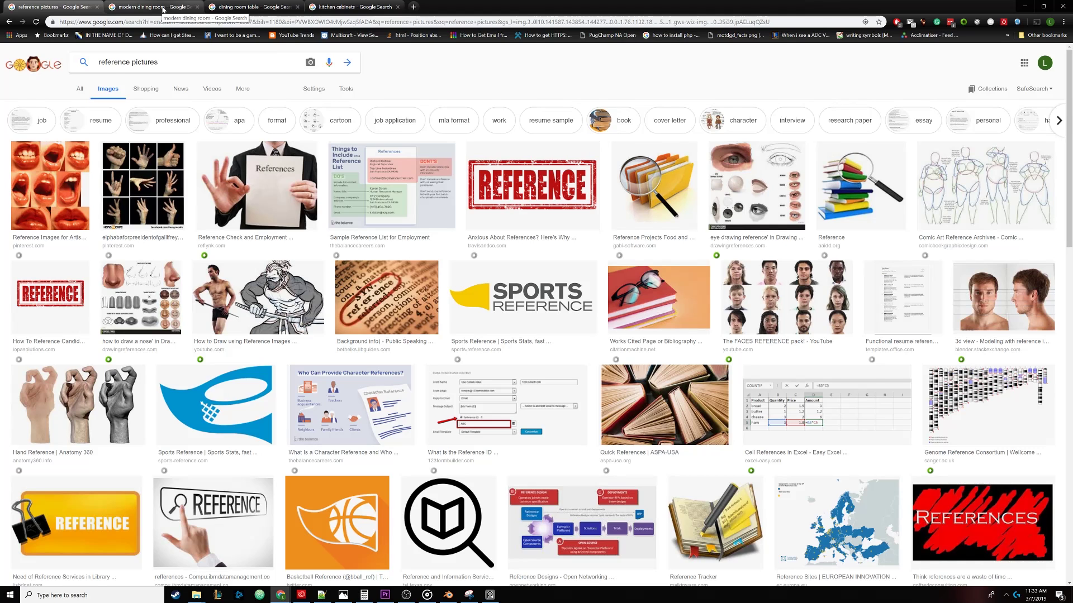
- Review the image results already open for modern dining room, dining room table and kitchen cabinets
{"action": "left_click", "coordinate": [146, 7]}
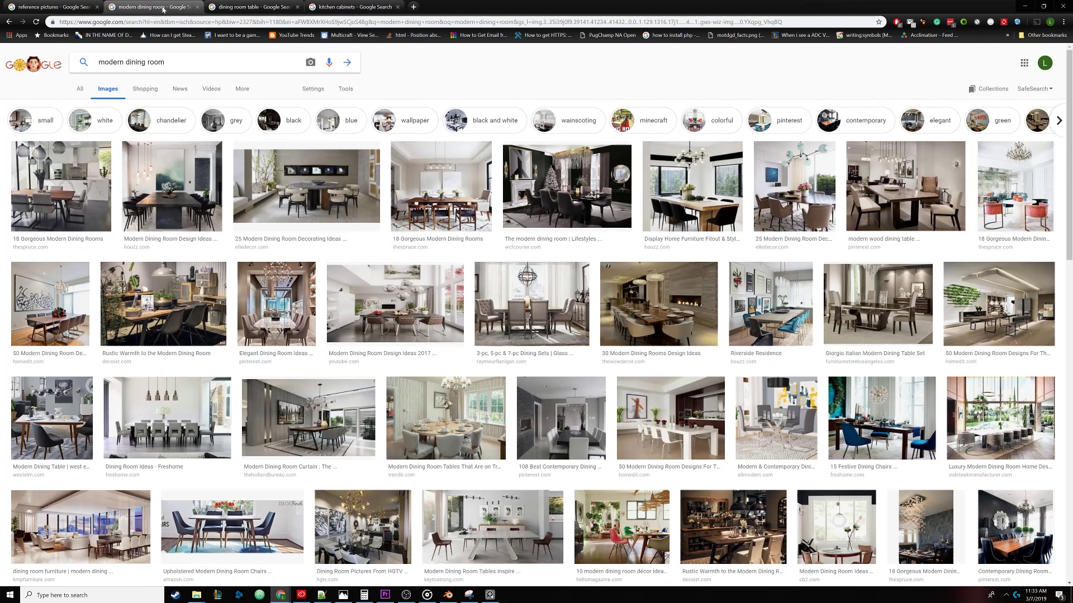
{"action": "left_click", "coordinate": [234, 8]}
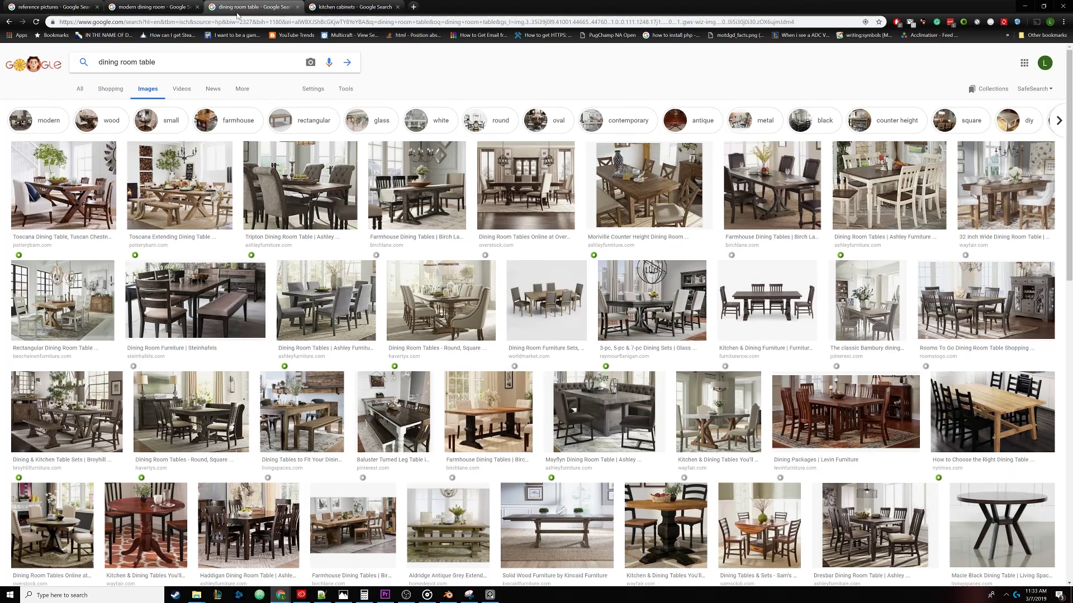
{"action": "left_click", "coordinate": [355, 8]}
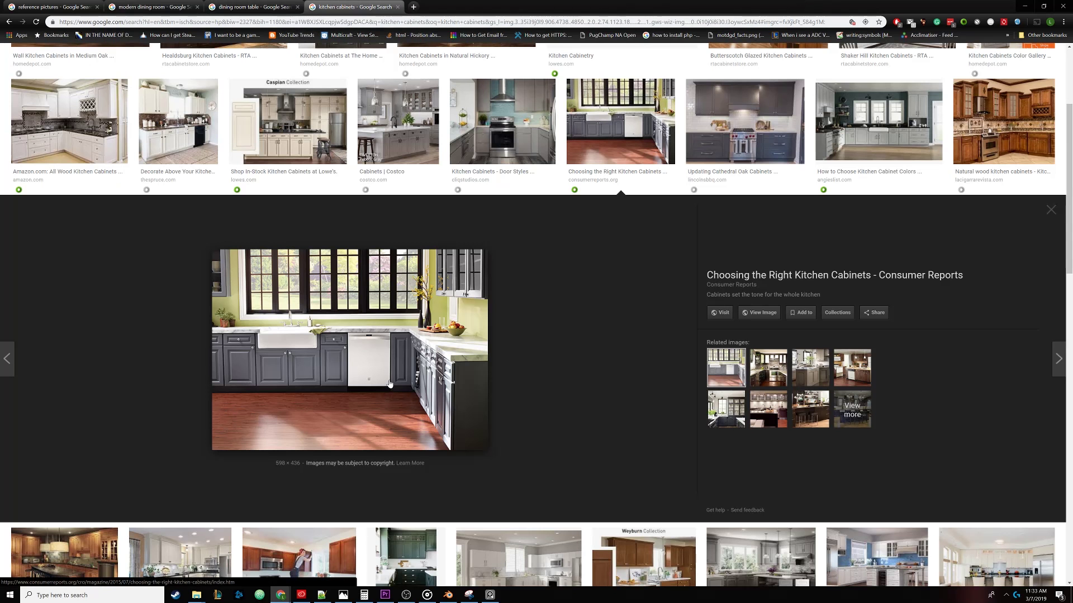
{"action": "left_click", "coordinate": [260, 8]}
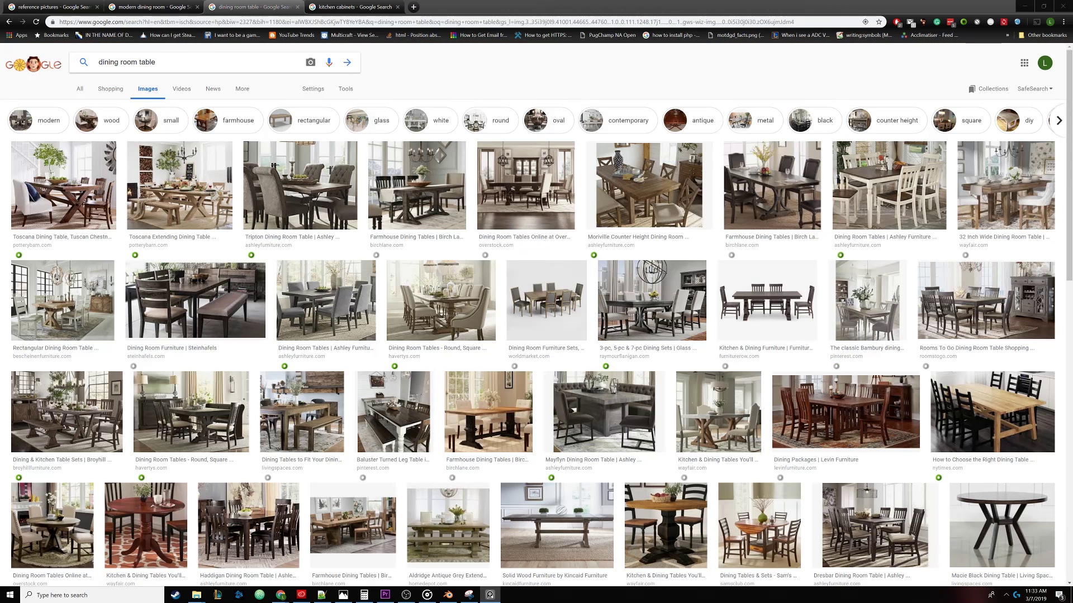
- Enlarge the Havertys dining room table photo in the results and transfer it to the reference image window
{"action": "right_click_drag", "start_coordinate": [1072, 465], "coordinate": [608, 340]}
{"action": "left_click", "coordinate": [450, 316]}
{"action": "left_click", "coordinate": [450, 315]}
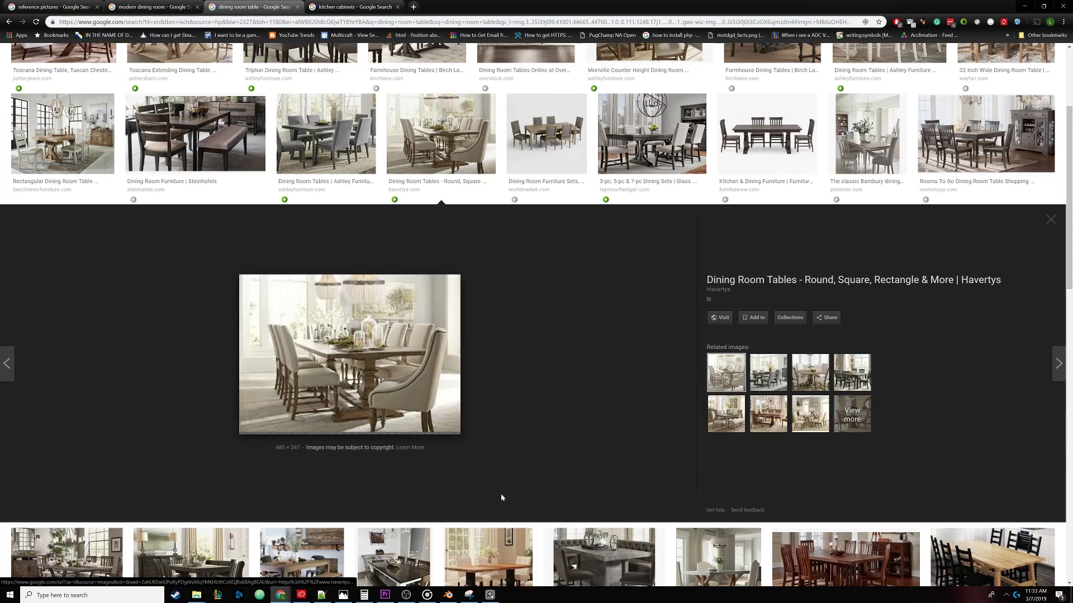
{"action": "left_click", "coordinate": [490, 595]}
{"action": "left_click_drag", "start_coordinate": [357, 330], "coordinate": [657, 362]}
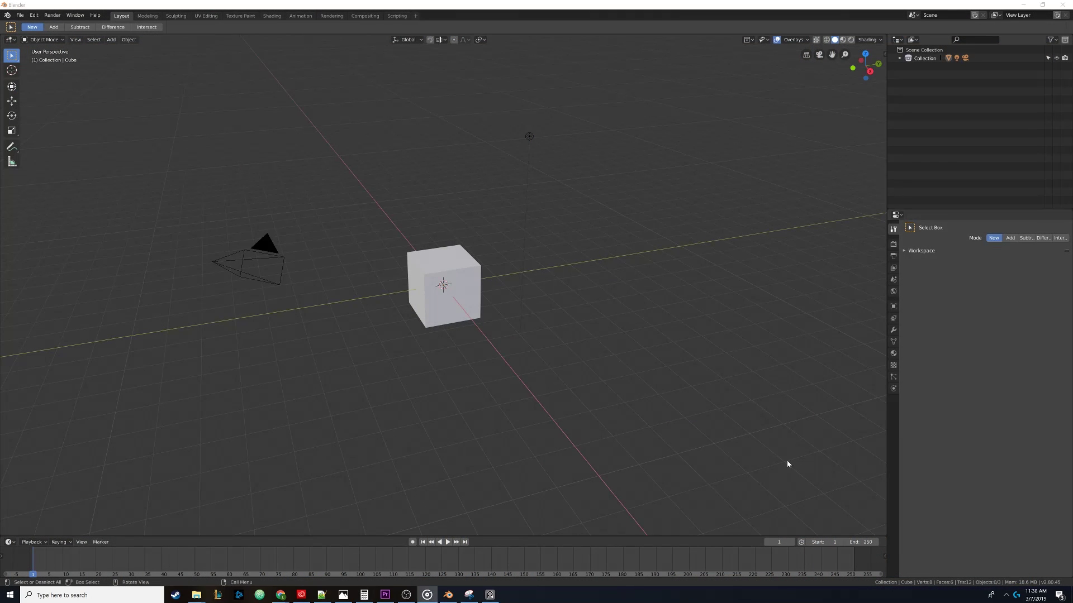
- In Blender, set the scene's unit system to Imperial with lengths in feet
{"action": "middle_click_drag", "start_coordinate": [653, 380], "coordinate": [372, 340]}
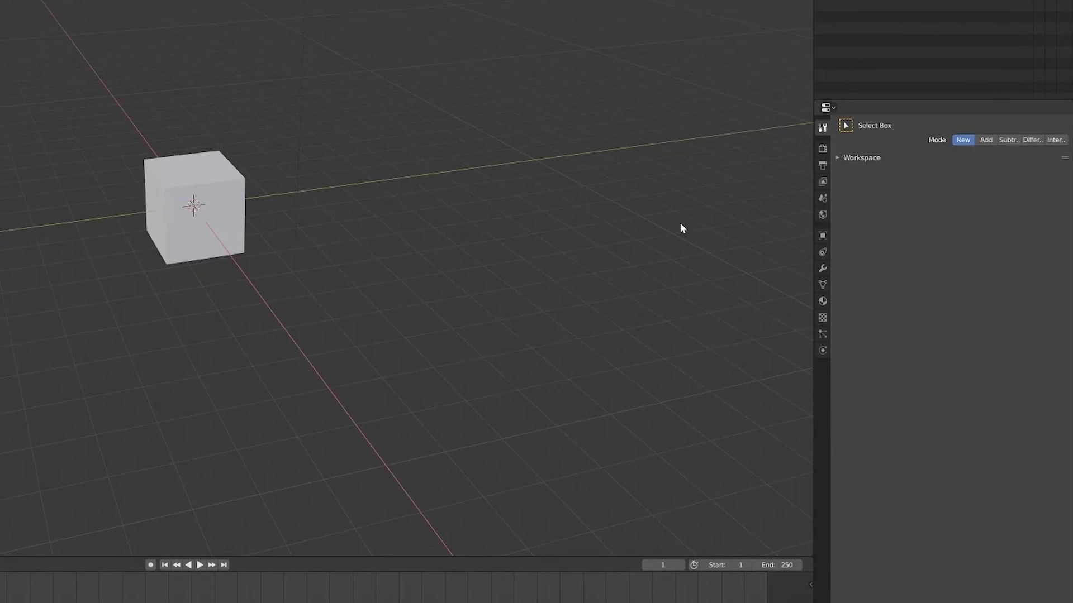
{"action": "left_click", "coordinate": [823, 199]}
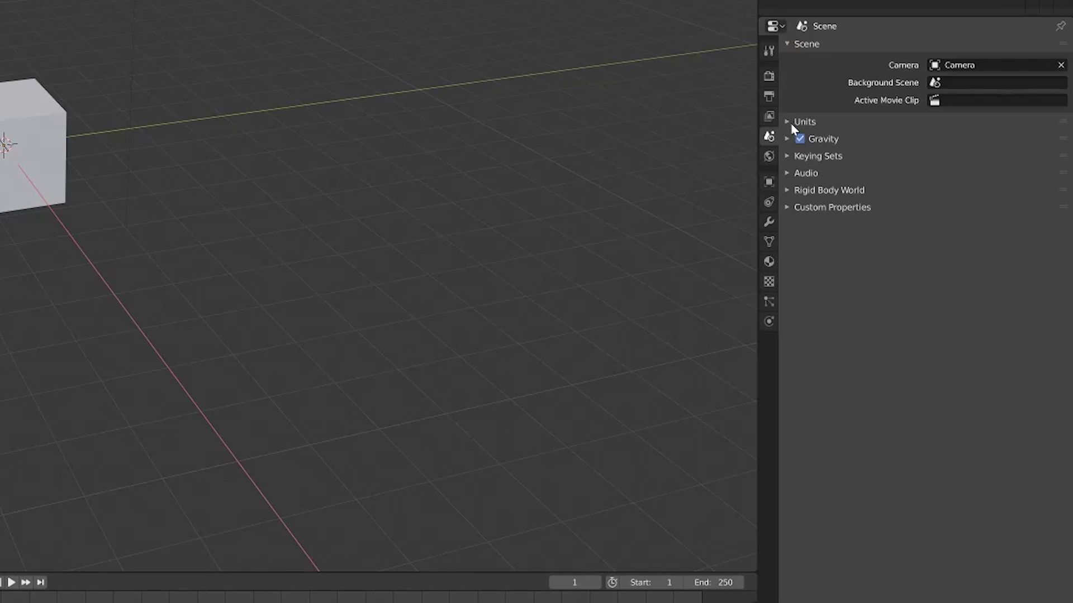
{"action": "left_click", "coordinate": [790, 122]}
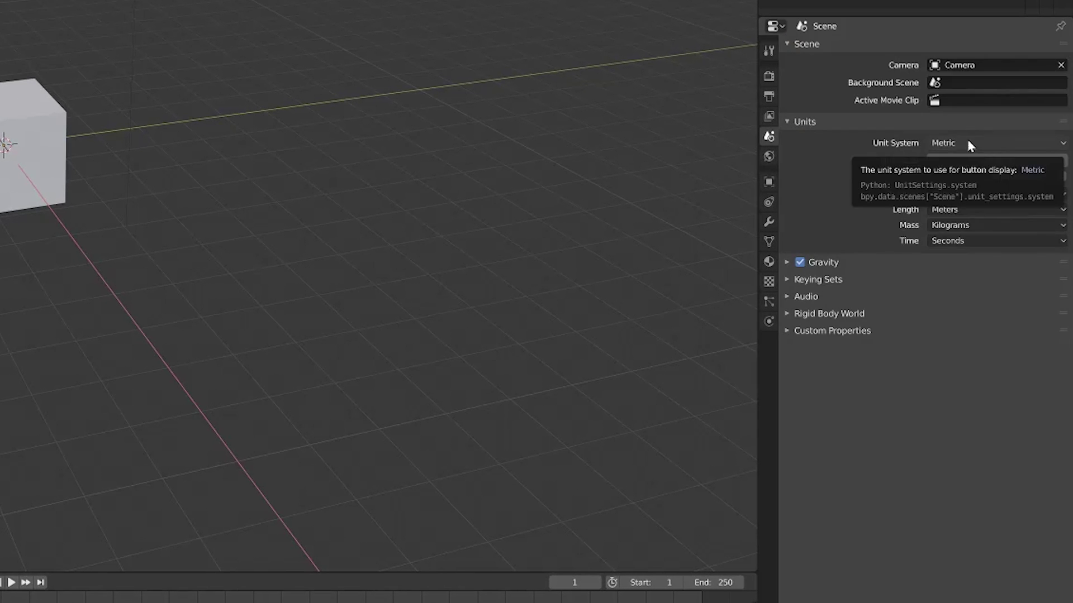
{"action": "left_click", "coordinate": [992, 141]}
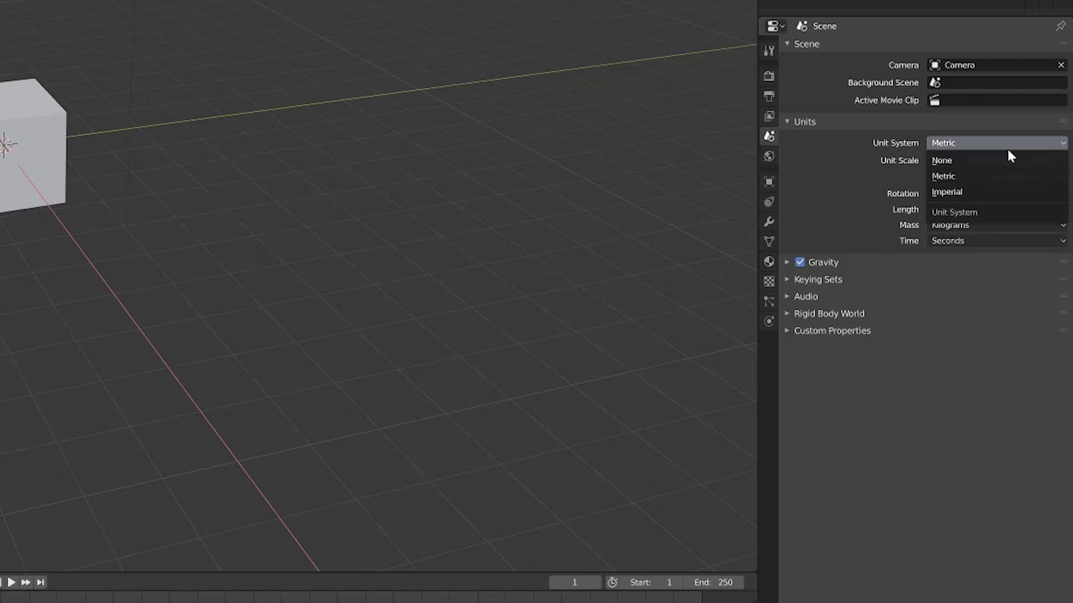
{"action": "left_click", "coordinate": [977, 190]}
{"action": "left_click", "coordinate": [944, 208]}
{"action": "left_click", "coordinate": [944, 208]}
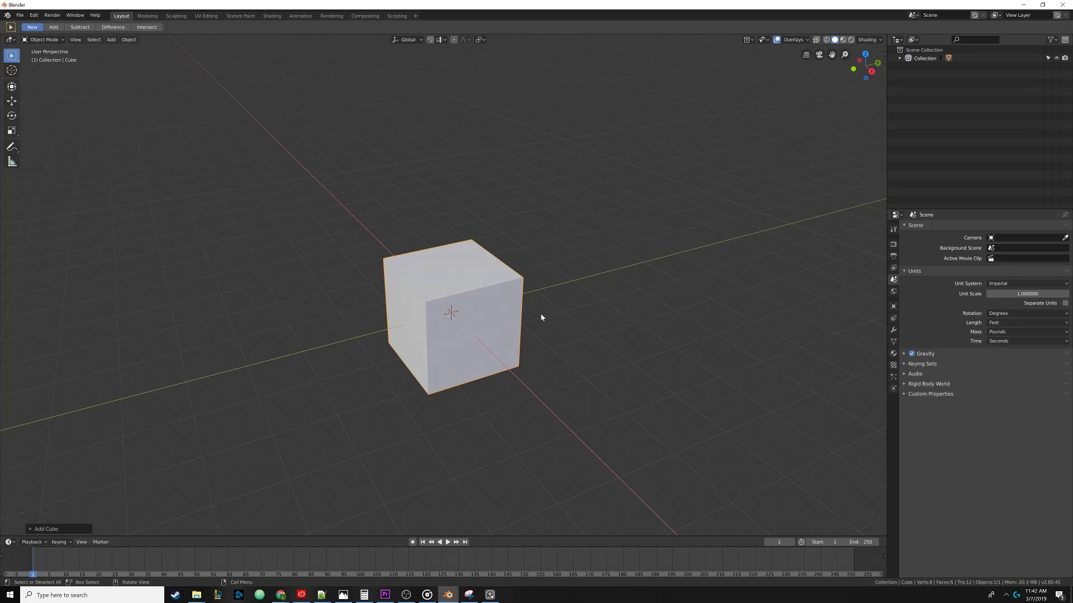
- Enter Edit Mode on the cube and turn on the edge length measurement overlay
{"action": "key", "text": "Tab"}
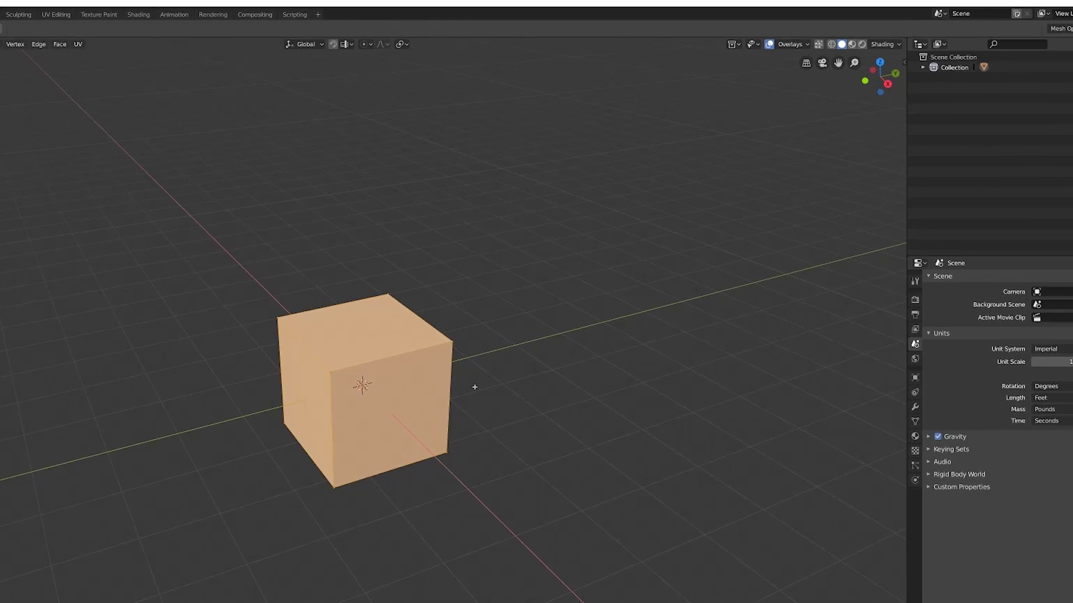
{"action": "left_click", "coordinate": [801, 63]}
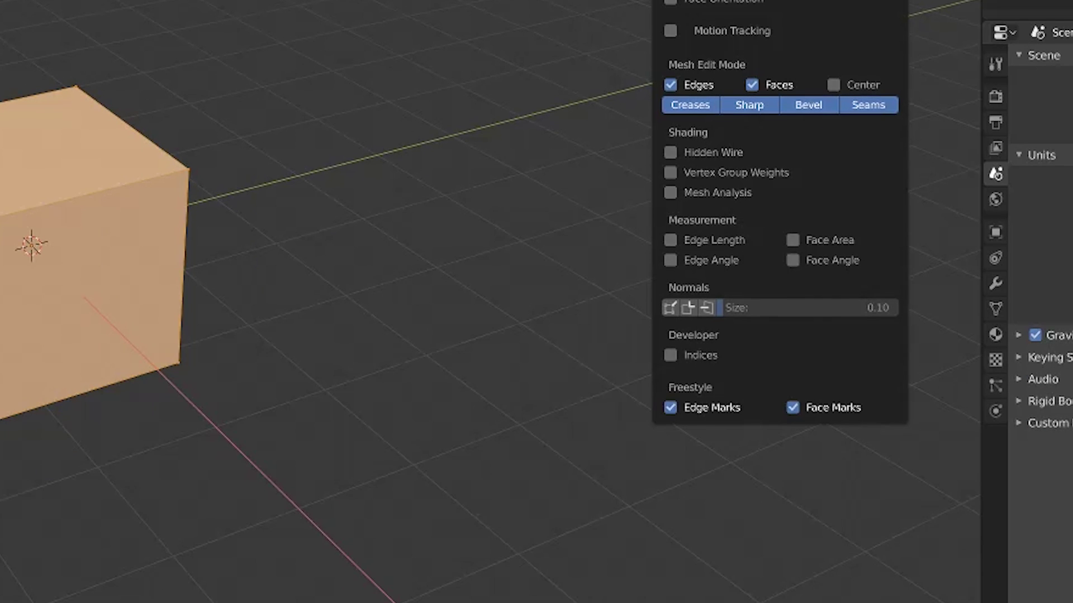
{"action": "left_click", "coordinate": [670, 241]}
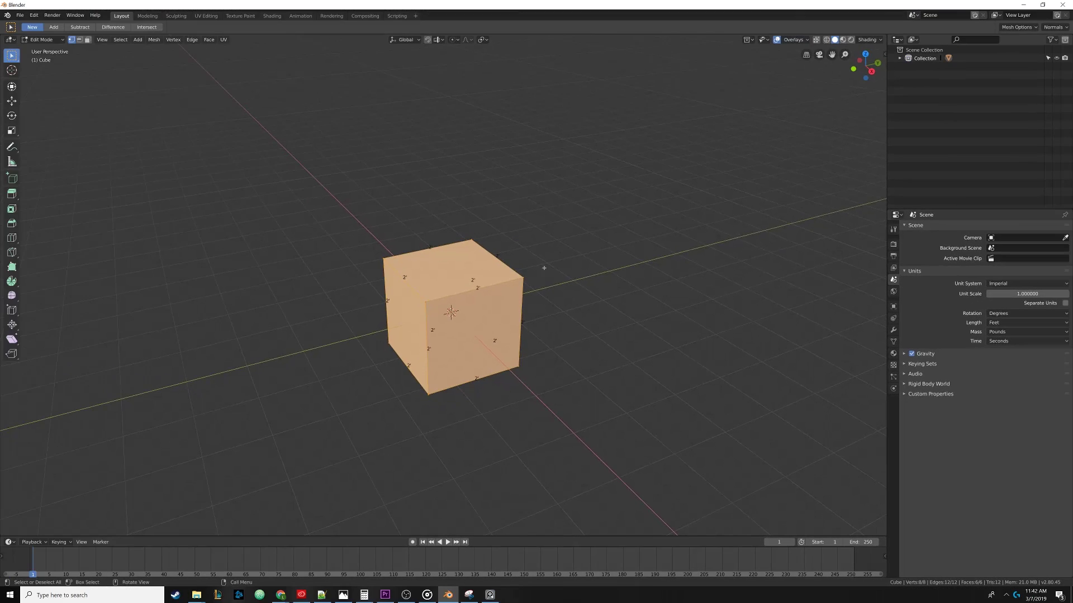
{"action": "middle_click_drag", "start_coordinate": [473, 334], "coordinate": [476, 328], "text": "shift"}
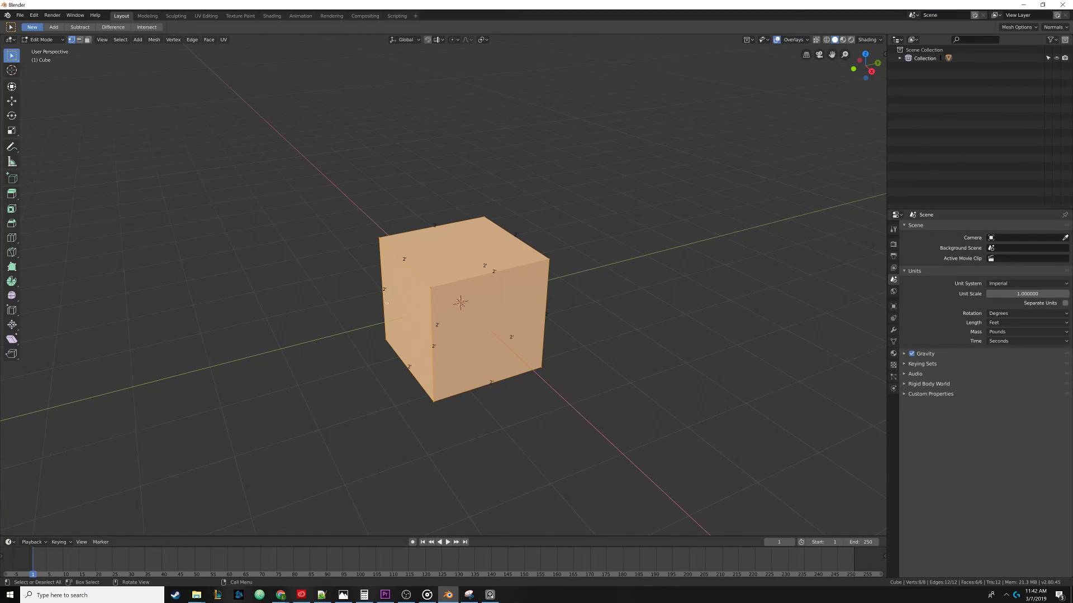
- Select the cube's top face and move it up along Z to make the box about 6 ft tall
{"action": "left_click", "coordinate": [87, 39]}
{"action": "left_click", "coordinate": [462, 250]}
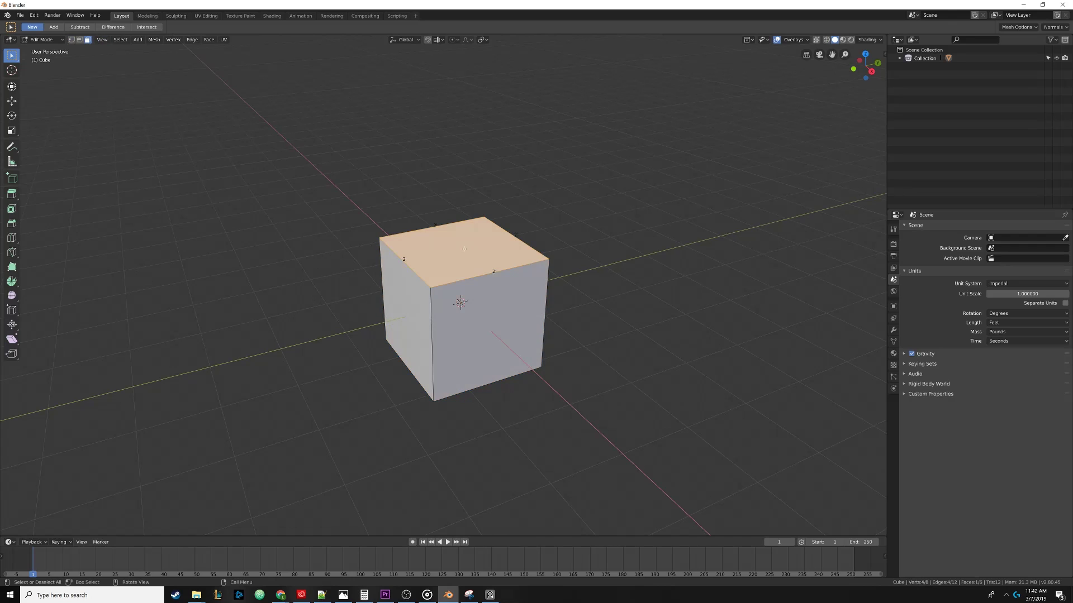
{"action": "left_click", "coordinate": [11, 102]}
{"action": "left_click_drag", "start_coordinate": [460, 217], "coordinate": [456, 486]}
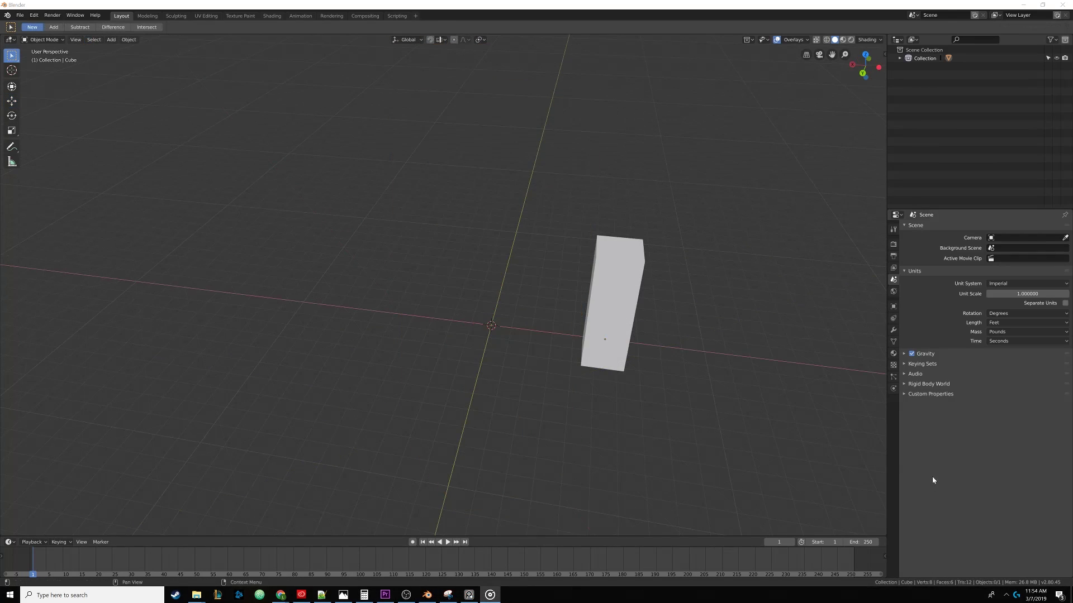
{"action": "middle_click_drag", "start_coordinate": [613, 391], "coordinate": [565, 364]}
- Add a plane at the origin and scale its mesh up to form the main room floor around the box
{"action": "key", "text": "shift+a"}
{"action": "left_click", "coordinate": [614, 365]}
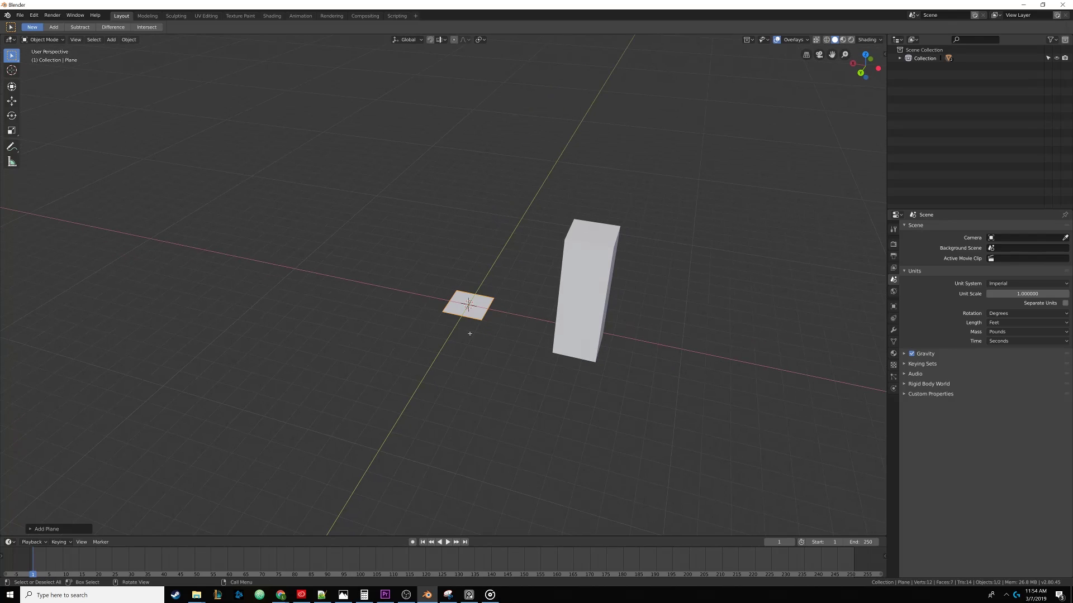
{"action": "key", "text": "Tab"}
{"action": "key", "text": "s"}
{"action": "left_click", "coordinate": [522, 105]}
{"action": "middle_click_drag", "start_coordinate": [521, 104], "coordinate": [427, 259]}
- Duplicate the floor's edge crossing the X axis in place and separate it into its own object
{"action": "left_click", "coordinate": [422, 261]}
{"action": "key", "text": "shift+d"}
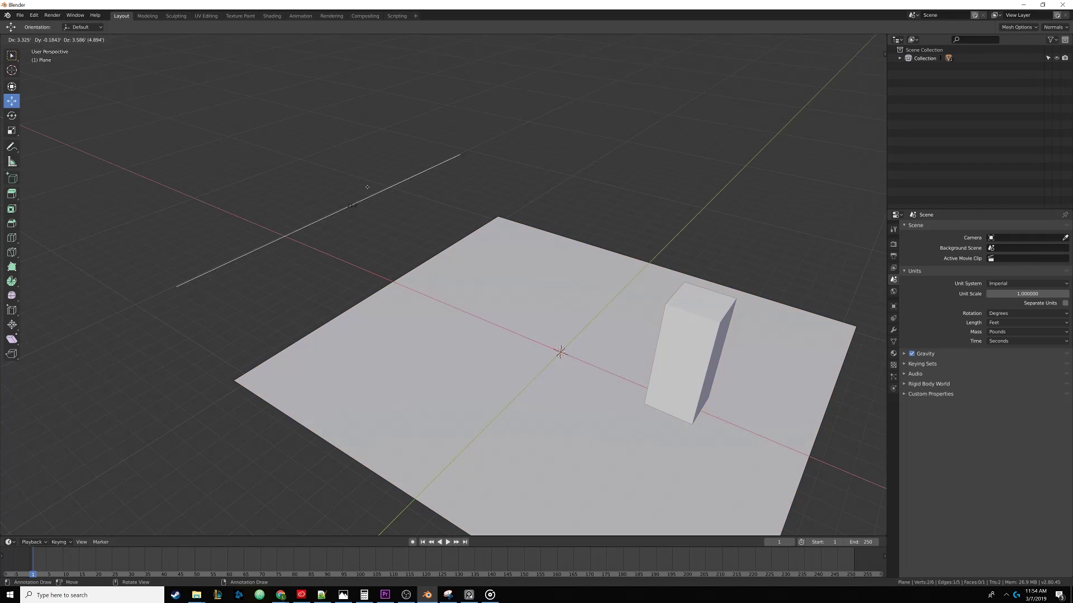
{"action": "right_click", "coordinate": [377, 206]}
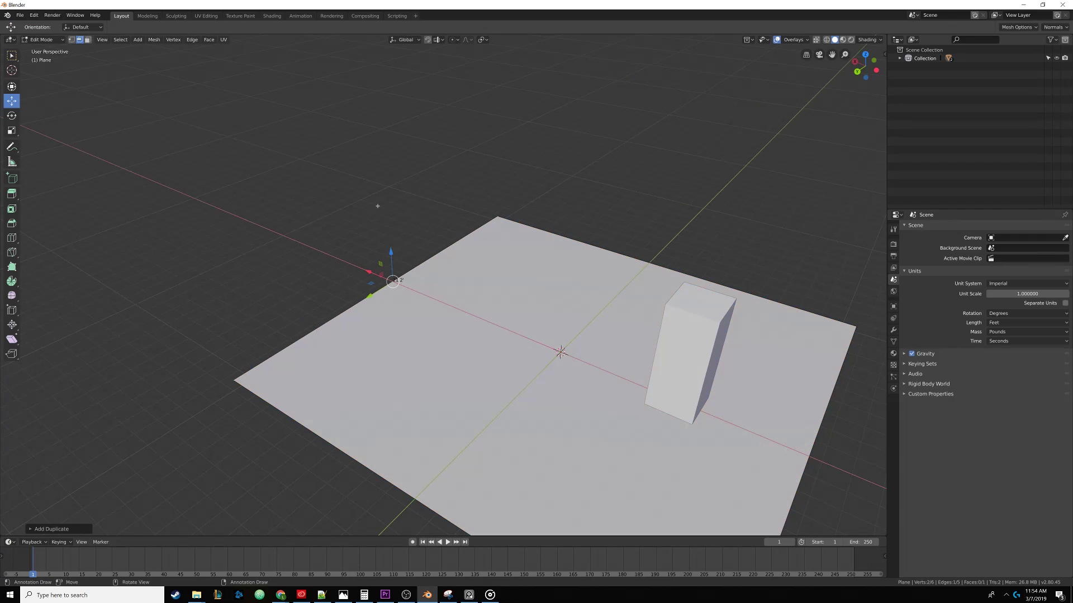
{"action": "key", "text": "p"}
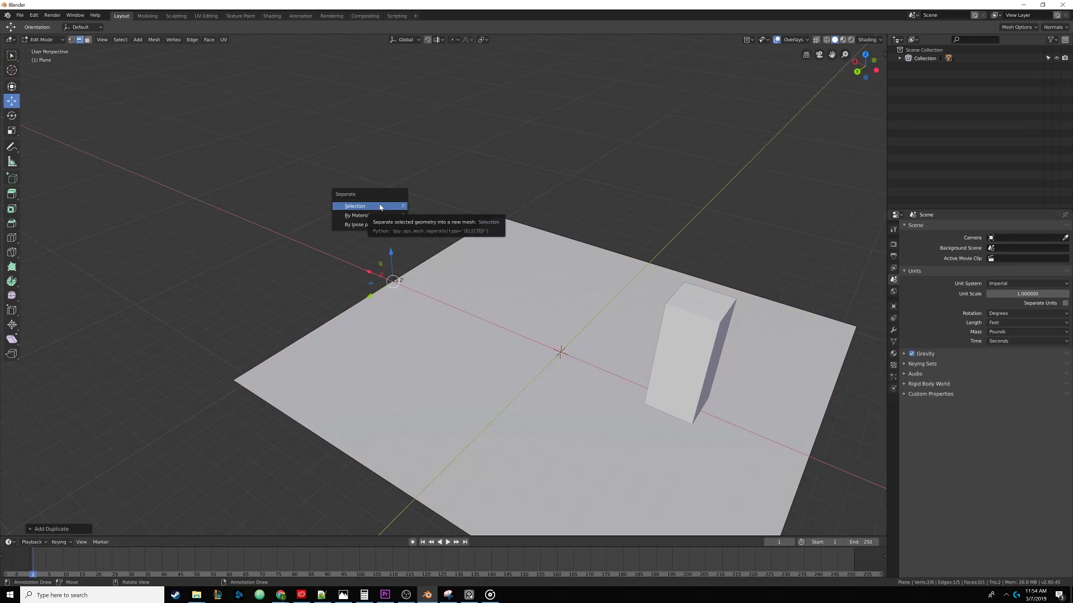
{"action": "left_click", "coordinate": [372, 206]}
- Extrude the separated edge outward along X into a second floor section about 7.2 ft deep
{"action": "key", "text": "Tab"}
{"action": "left_click", "coordinate": [403, 277]}
{"action": "key", "text": "Tab"}
{"action": "left_click", "coordinate": [403, 276]}
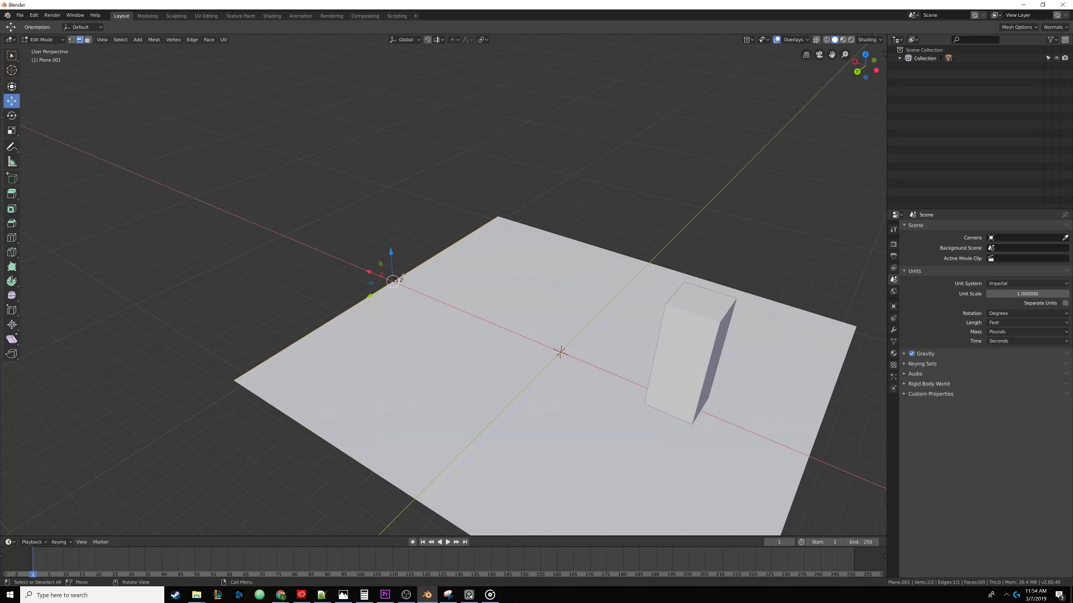
{"action": "key", "text": "e"}
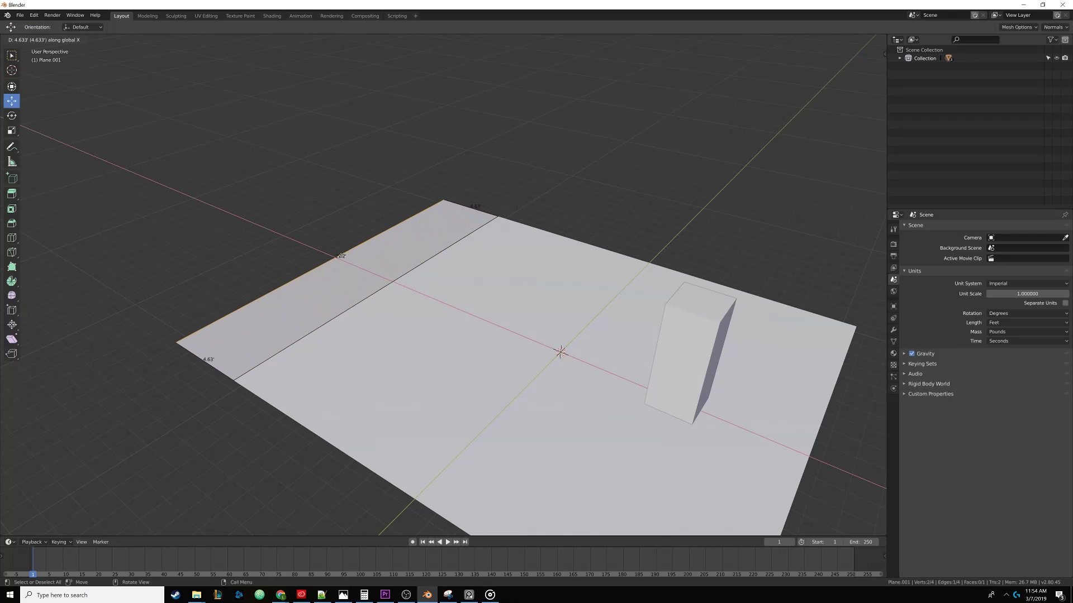
{"action": "left_click", "coordinate": [313, 244]}
- Select the whole second floor section and scale it along Y so it is narrower than the main floor
{"action": "key", "text": "a"}
{"action": "key", "text": "s"}
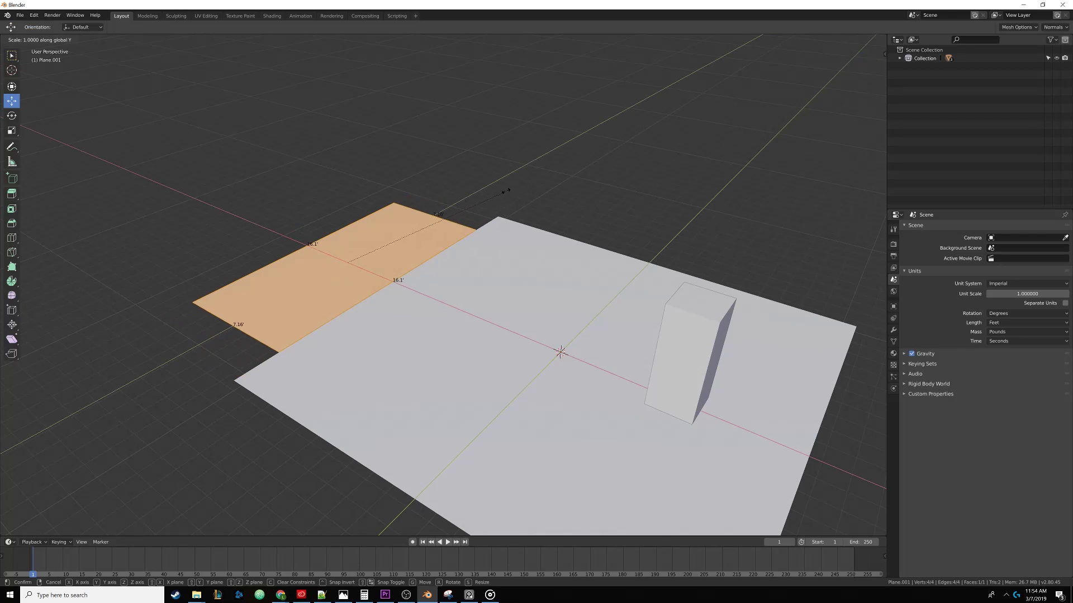
{"action": "left_click", "coordinate": [466, 203]}
{"action": "key", "text": "Tab"}
- On the main floor, duplicate a side edge crossing the Y axis in place and separate it into a new object
{"action": "middle_click_drag", "start_coordinate": [462, 203], "coordinate": [422, 206]}
{"action": "left_click", "coordinate": [518, 211]}
{"action": "key", "text": "Tab"}
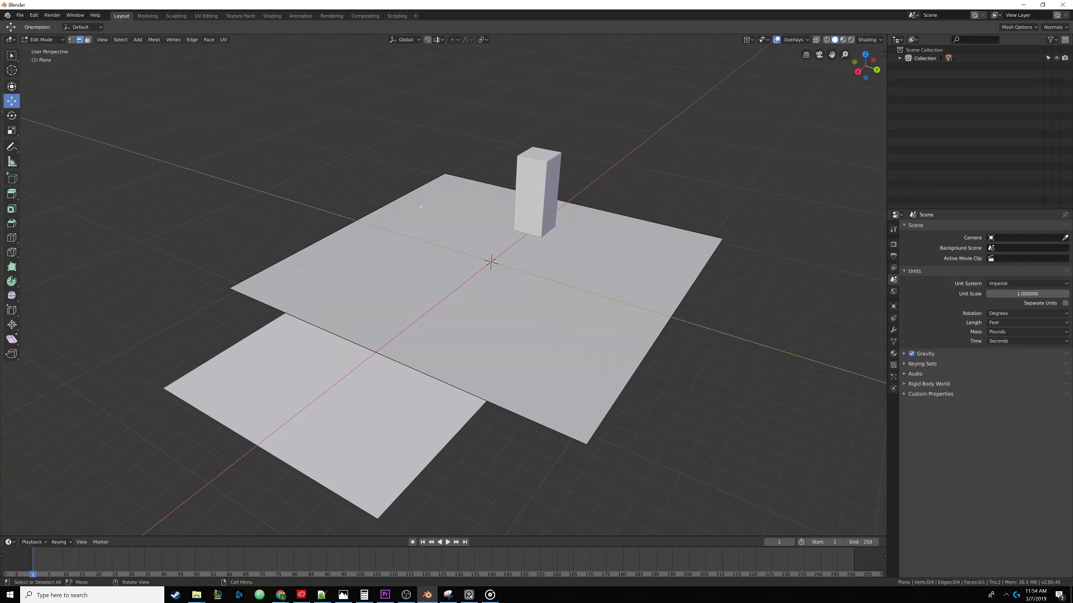
{"action": "left_click", "coordinate": [399, 198]}
{"action": "key", "text": "shift+d"}
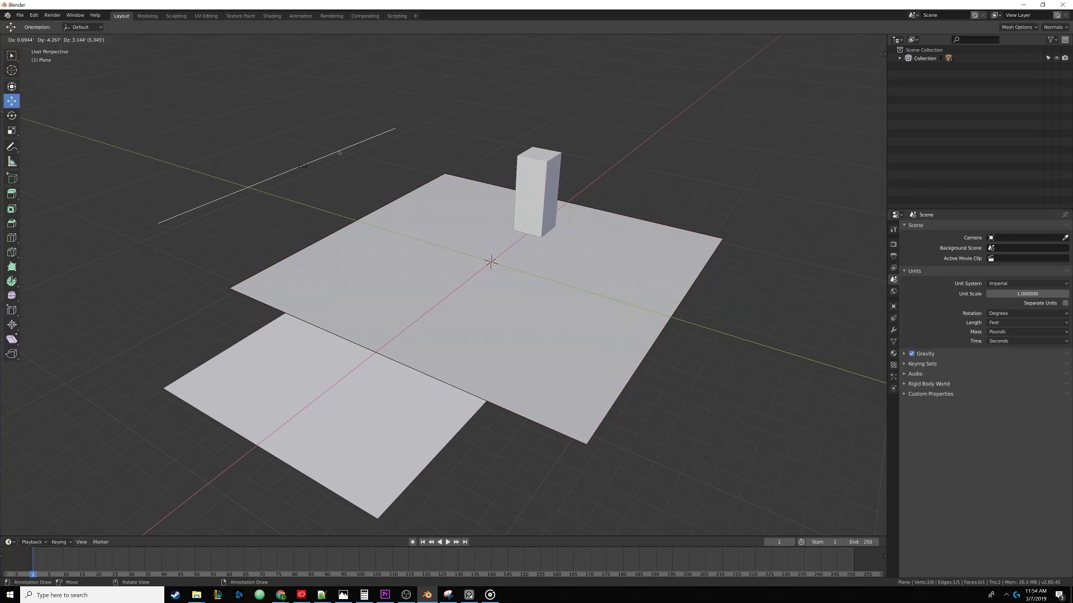
{"action": "right_click", "coordinate": [381, 138]}
{"action": "key", "text": "p"}
{"action": "left_click", "coordinate": [380, 138]}
- Extrude the separated side edge straight up along Z into a wall about 8.25 ft high
{"action": "key", "text": "Tab"}
{"action": "left_click", "coordinate": [377, 210]}
{"action": "key", "text": "Tab"}
{"action": "left_click", "coordinate": [378, 210]}
{"action": "key", "text": "e"}
{"action": "key", "text": "z"}
{"action": "left_click", "coordinate": [367, 89]}
- Set snapping to Vertex and extrude the wall's vertical edge repeatedly around the outline of both floor sections
{"action": "left_click", "coordinate": [442, 40]}
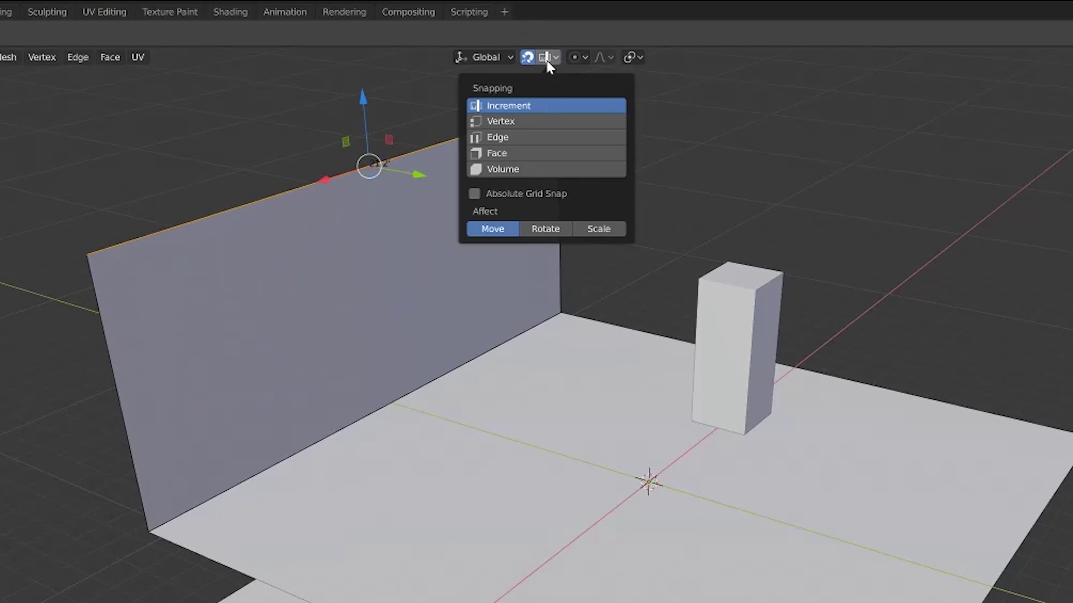
{"action": "left_click", "coordinate": [517, 124]}
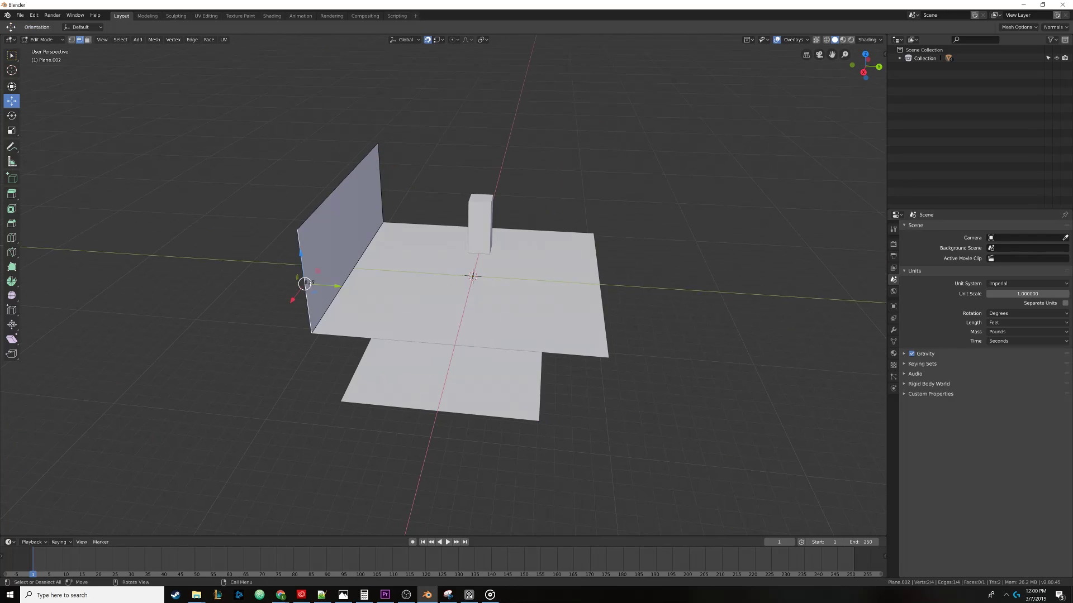
{"action": "key", "text": "e"}
{"action": "key", "text": "e"}
{"action": "key", "text": "e"}
{"action": "key", "text": "e"}
{"action": "middle_click_drag", "start_coordinate": [475, 391], "coordinate": [574, 421]}
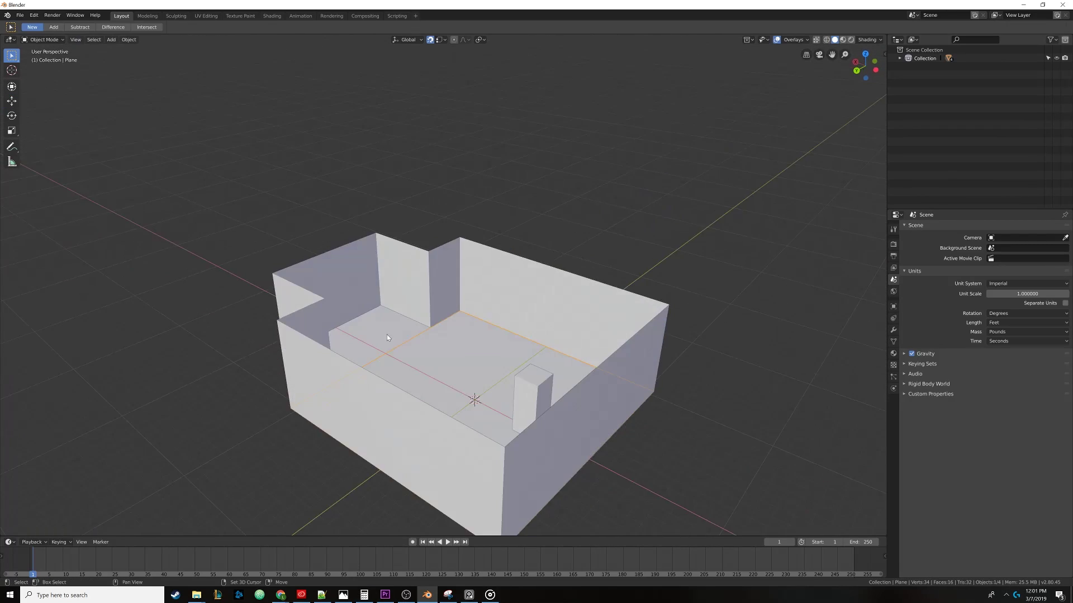
- Move the copied floor plane up along Z to the wall tops as a ceiling and extrude it over the extension
{"action": "middle_click_drag", "start_coordinate": [387, 334], "coordinate": [465, 363]}
{"action": "key", "text": "g"}
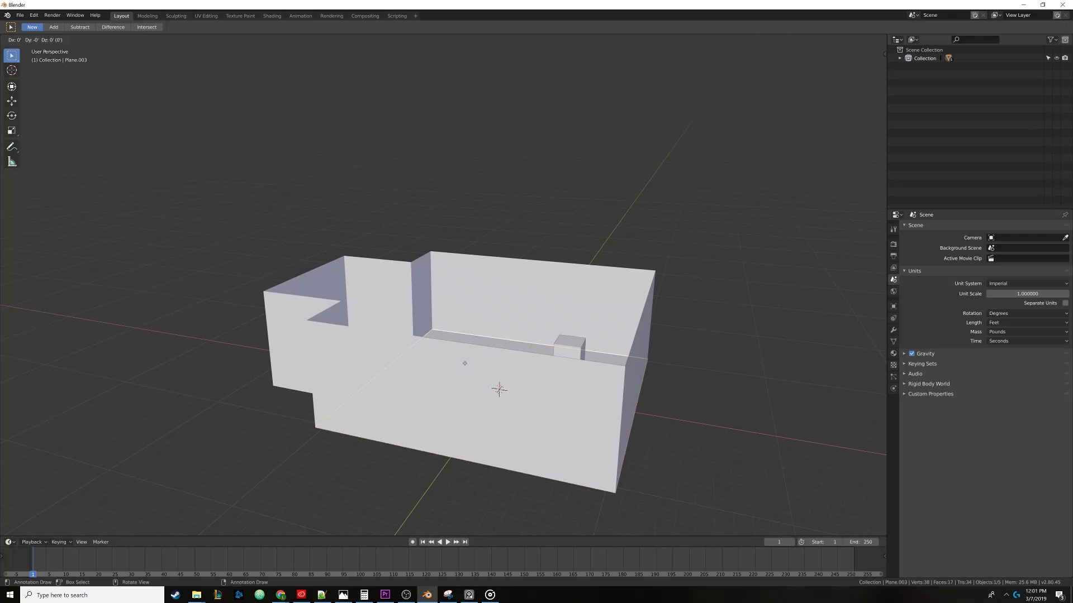
{"action": "key", "text": "z"}
{"action": "left_click", "coordinate": [466, 266]}
{"action": "middle_click_drag", "start_coordinate": [466, 268], "coordinate": [501, 346]}
{"action": "key", "text": "Tab"}
{"action": "key", "text": "e"}
{"action": "key", "text": "Tab"}
- Turn on backface culling in the viewport and flip the mesh normals so the room is visible from outside
{"action": "left_click", "coordinate": [869, 40]}
{"action": "left_click", "coordinate": [822, 175]}
{"action": "key", "text": "Tab"}
{"action": "left_click", "coordinate": [154, 39]}
{"action": "key", "text": "Tab"}
{"action": "middle_click_drag", "start_coordinate": [431, 285], "coordinate": [510, 283]}
- Add two evenly spaced vertical loop cuts to the long wall of the main room
{"action": "left_click", "coordinate": [357, 240]}
{"action": "scroll", "coordinate": [447, 290], "scroll_direction": "up", "scroll_amount": 3}
{"action": "key", "text": "Tab"}
{"action": "key", "text": "alt+a"}
{"action": "key", "text": "ctrl+r"}
{"action": "scroll", "coordinate": [492, 273], "scroll_direction": "up", "scroll_amount": 1}
{"action": "left_click", "coordinate": [492, 273]}
{"action": "right_click", "coordinate": [492, 273]}
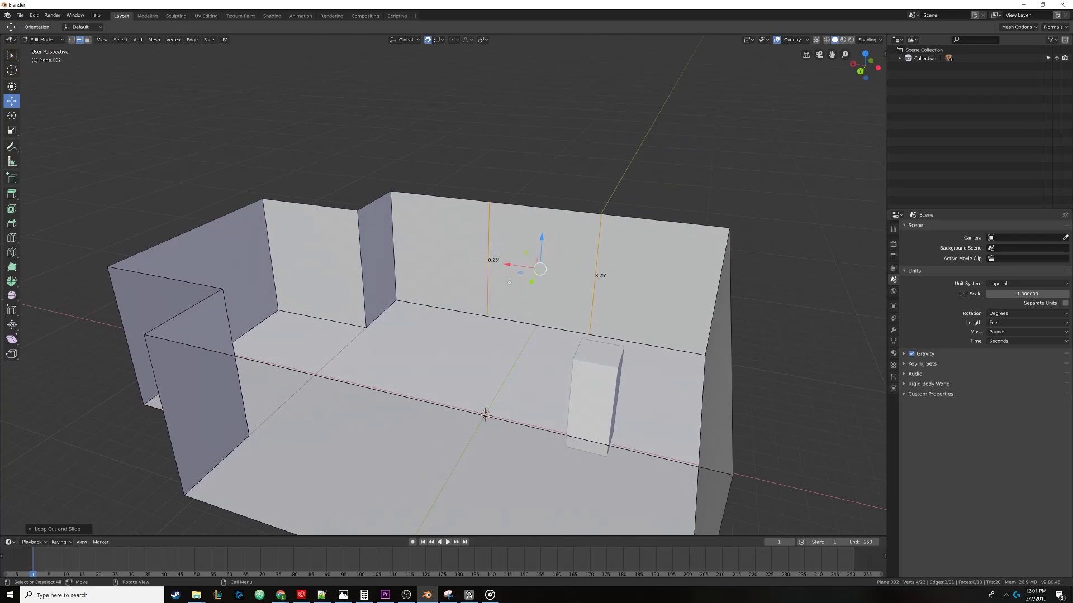
- Add two horizontal loop cuts around the walls, sliding one down and the other up to frame a window
{"action": "key", "text": "ctrl+r"}
{"action": "left_click", "coordinate": [491, 273]}
{"action": "left_click", "coordinate": [493, 303]}
{"action": "key", "text": "ctrl+r"}
{"action": "left_click", "coordinate": [494, 235]}
{"action": "left_click", "coordinate": [494, 220]}
- Delete the central face framed by the loop cuts to open a window, and return to Object Mode
{"action": "left_click", "coordinate": [519, 266]}
{"action": "key", "text": "x"}
{"action": "left_click", "coordinate": [517, 273]}
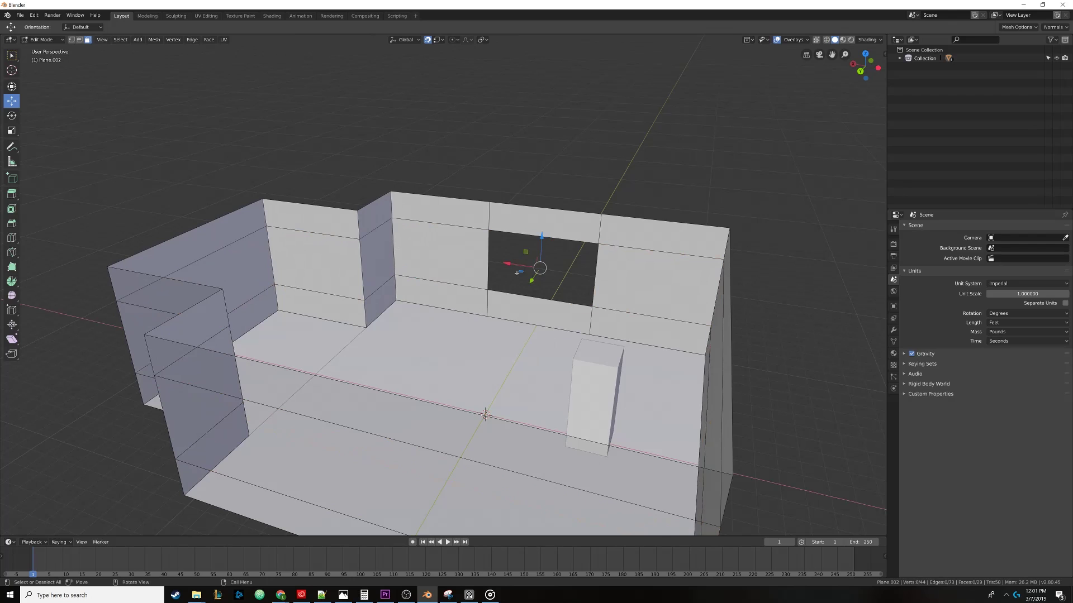
{"action": "key", "text": "Tab"}
{"action": "scroll", "coordinate": [525, 286], "scroll_direction": "down", "scroll_amount": 4}
{"action": "middle_click_drag", "start_coordinate": [525, 286], "coordinate": [504, 263]}
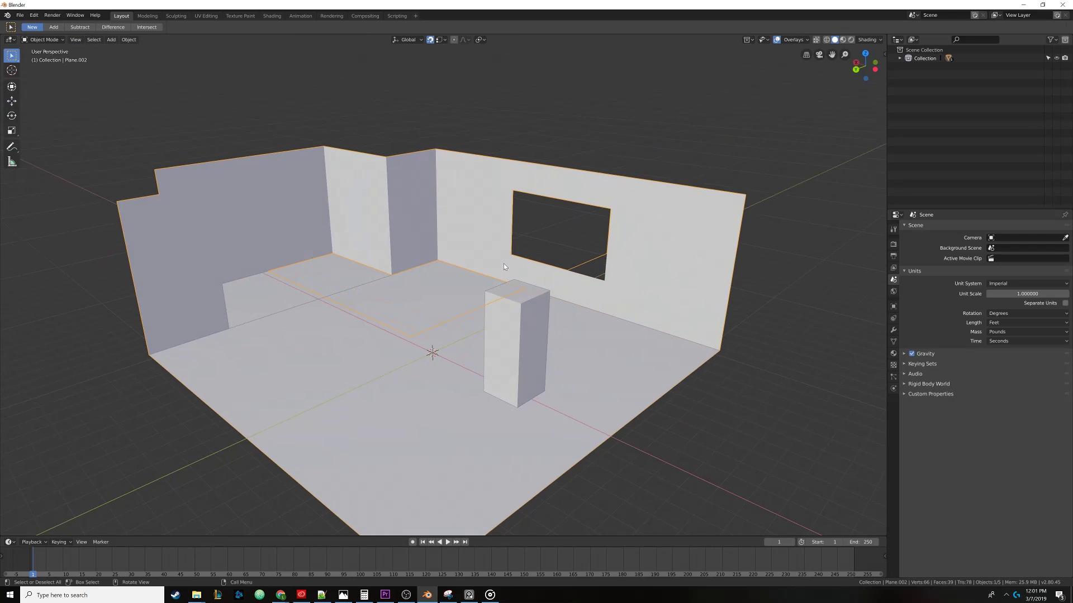
- Search the web for the average height of a ceiling in the US
{"action": "type", "text": "average height of ceiling in us"}
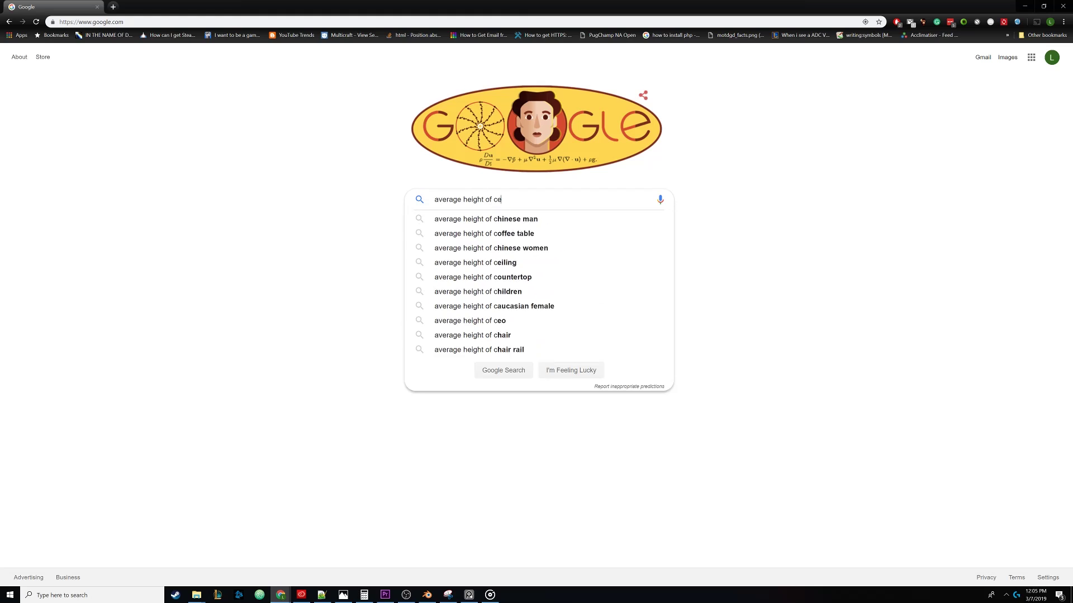
{"action": "key", "text": "Return"}
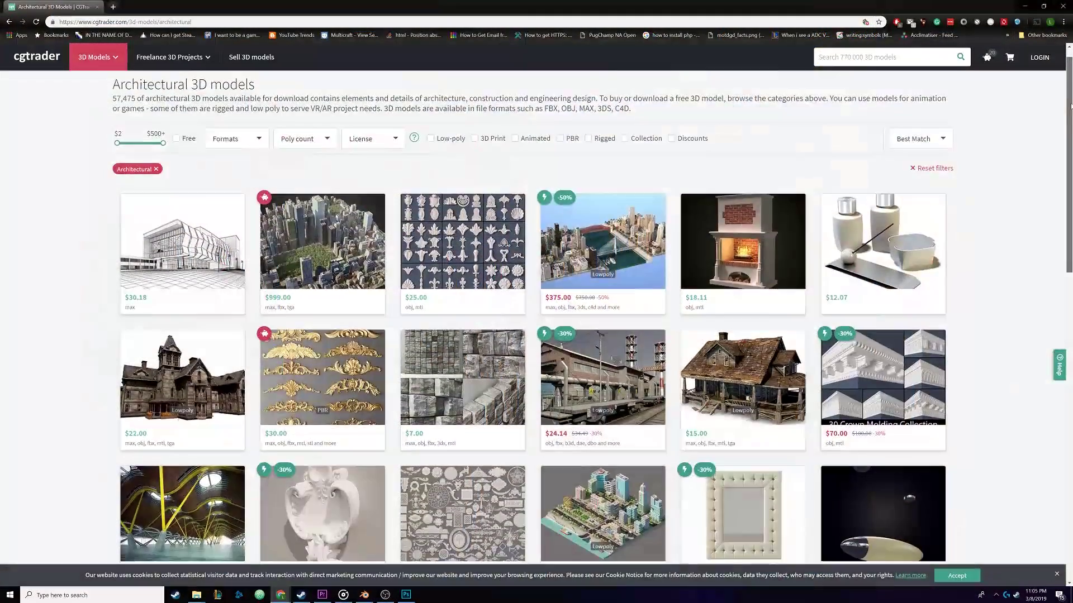
- Browse the architectural 3D model listings on CGTrader
{"action": "scroll", "coordinate": [536, 301], "scroll_direction": "down", "scroll_amount": 3}
{"action": "left_click_drag", "start_coordinate": [1072, 125], "coordinate": [1071, 201]}
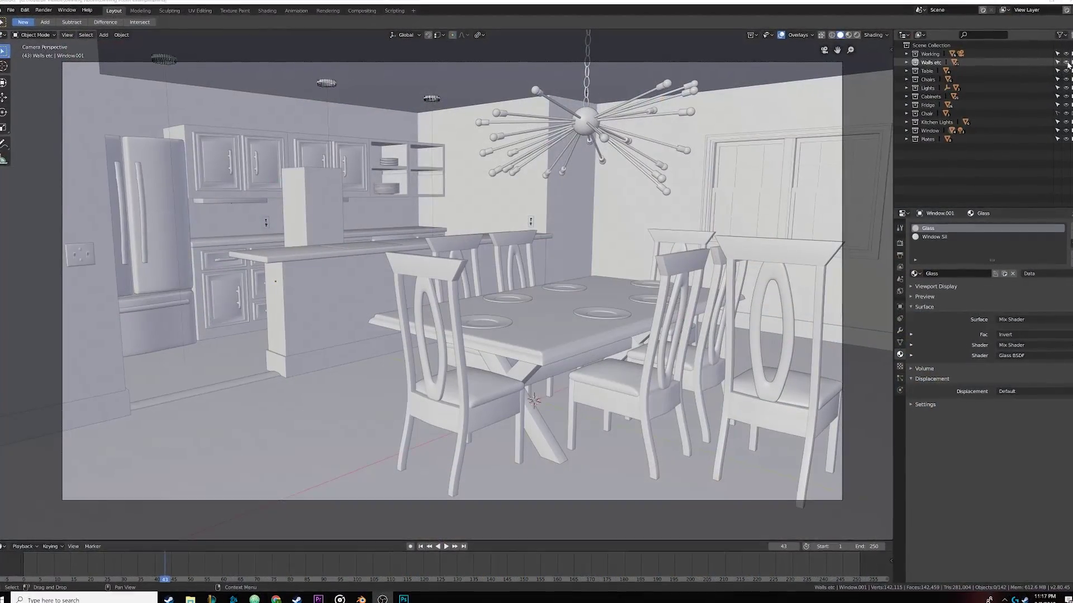
{"action": "left_click", "coordinate": [1066, 62]}
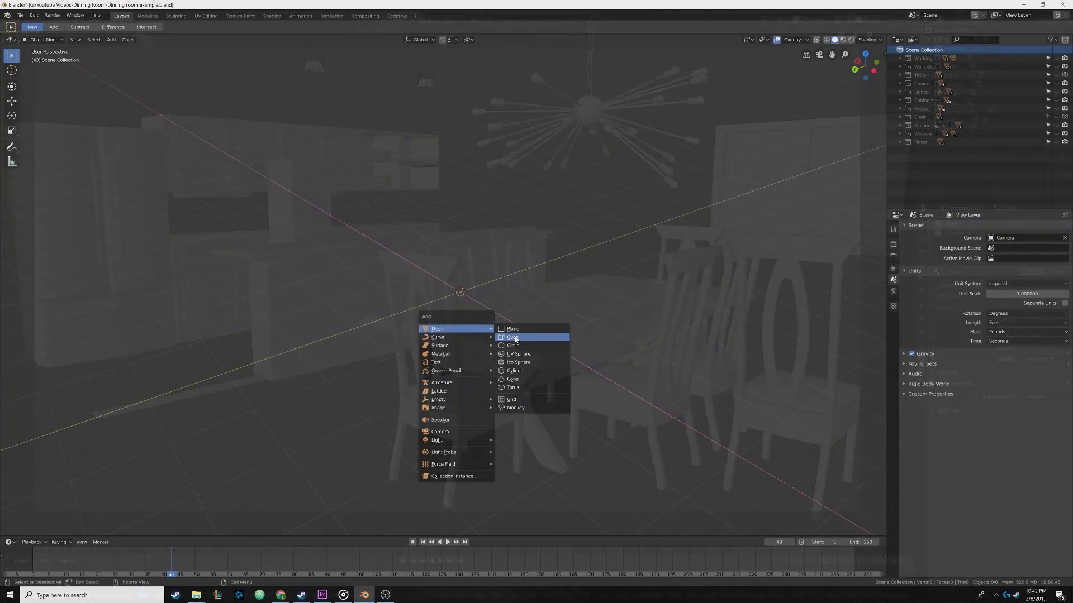
- Add a cube, flatten it along Z and stretch it along Y to form the tabletop slab
{"action": "left_click", "coordinate": [508, 333]}
{"action": "key", "text": "s"}
{"action": "key", "text": "z"}
{"action": "left_click", "coordinate": [464, 307]}
{"action": "scroll", "coordinate": [430, 330], "scroll_direction": "up", "scroll_amount": 2}
{"action": "middle_click_drag", "start_coordinate": [464, 307], "coordinate": [402, 338]}
{"action": "scroll", "coordinate": [402, 337], "scroll_direction": "down", "scroll_amount": 4}
{"action": "key", "text": "s"}
{"action": "key", "text": "y"}
{"action": "left_click", "coordinate": [331, 421]}
{"action": "middle_click_drag", "start_coordinate": [331, 421], "coordinate": [519, 375]}
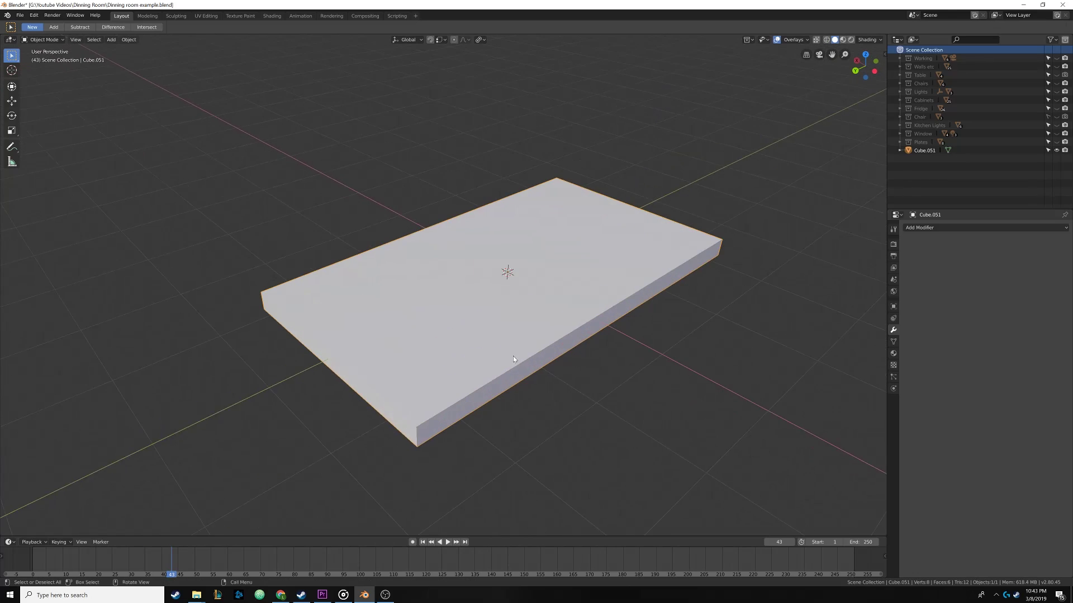
{"action": "middle_click_drag", "start_coordinate": [513, 357], "coordinate": [509, 352]}
- Scale the slab's top face down to about 0.936 so the tabletop's sides slope inward
{"action": "key", "text": "Tab"}
{"action": "left_click", "coordinate": [526, 329]}
{"action": "key", "text": "s"}
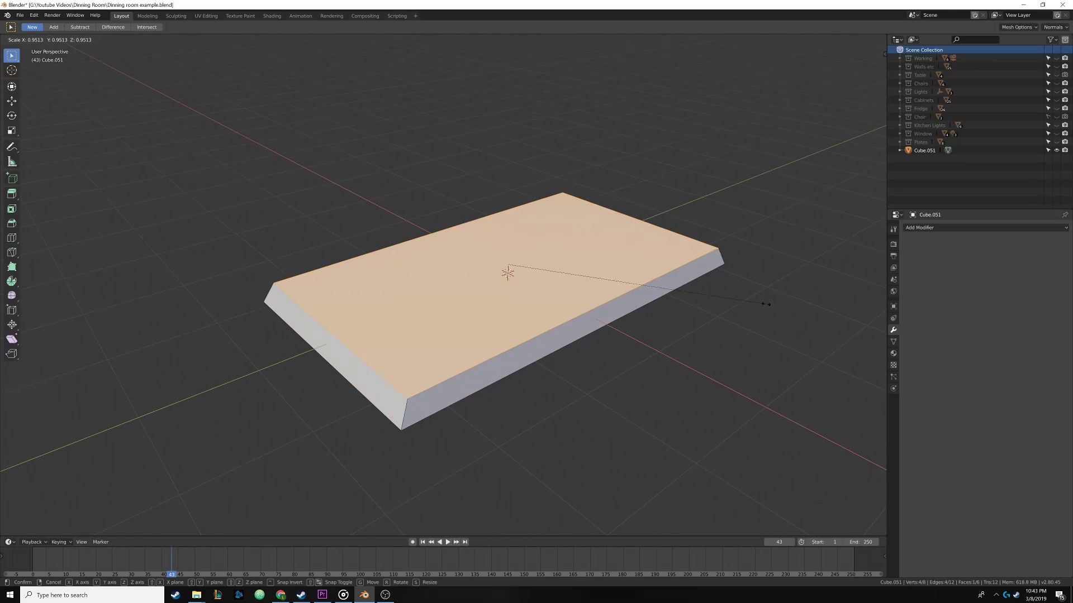
{"action": "left_click", "coordinate": [762, 302]}
{"action": "middle_click_drag", "start_coordinate": [763, 302], "coordinate": [532, 347]}
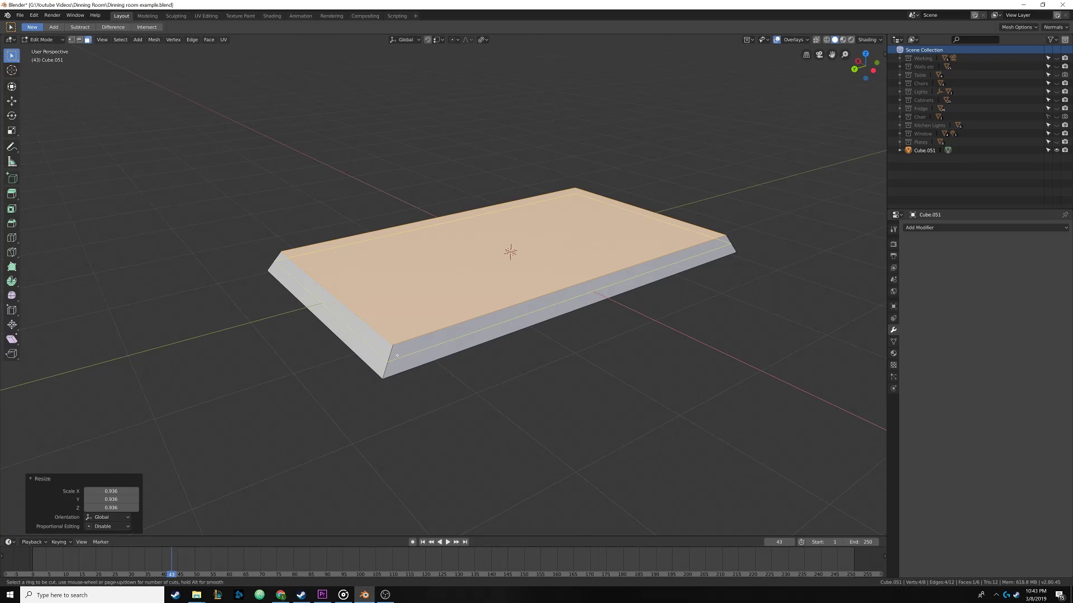
- Add a centred loop cut around the tabletop's sloped sides and scale it to about 0.989
{"action": "left_click", "coordinate": [397, 355]}
{"action": "right_click", "coordinate": [396, 355]}
{"action": "left_click", "coordinate": [409, 437]}
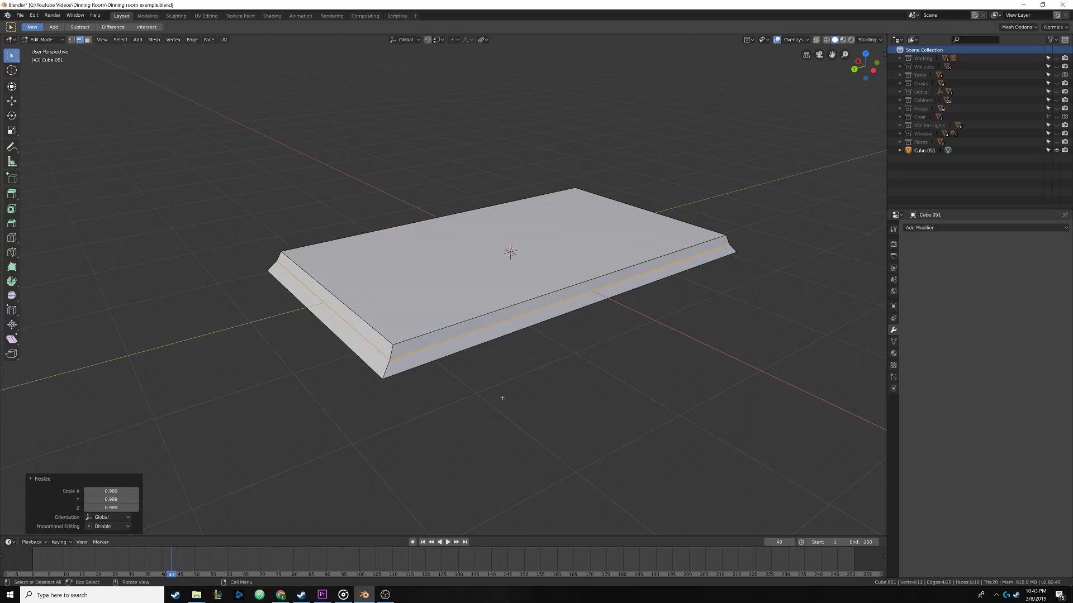
- Return to Object Mode and add a Subdivision modifier to the tabletop
{"action": "key", "text": "Tab"}
{"action": "left_click", "coordinate": [928, 229]}
{"action": "left_click", "coordinate": [893, 367]}
- Add supporting loop cuts near the tabletop's edges to keep them crisp under subdivision
{"action": "key", "text": "Tab"}
{"action": "key", "text": "ctrl+r"}
{"action": "left_click", "coordinate": [579, 328]}
{"action": "middle_click_drag", "start_coordinate": [631, 304], "coordinate": [679, 335]}
{"action": "left_click", "coordinate": [364, 341]}
{"action": "key", "text": "ctrl+r"}
{"action": "key", "text": "ctrl+r"}
{"action": "left_click", "coordinate": [431, 369]}
{"action": "left_click", "coordinate": [327, 360]}
{"action": "key", "text": "ctrl+r"}
{"action": "left_click", "coordinate": [428, 385]}
{"action": "left_click", "coordinate": [538, 420]}
- Return to Object Mode and set the tabletop to smooth shading
{"action": "key", "text": "Tab"}
{"action": "left_click", "coordinate": [129, 40]}
{"action": "left_click", "coordinate": [150, 196]}
- Hide the tabletop and add a new cube for the table leg, seen in front view
{"action": "key", "text": "h"}
{"action": "key", "text": "shift+a"}
{"action": "key", "text": "KP_1"}
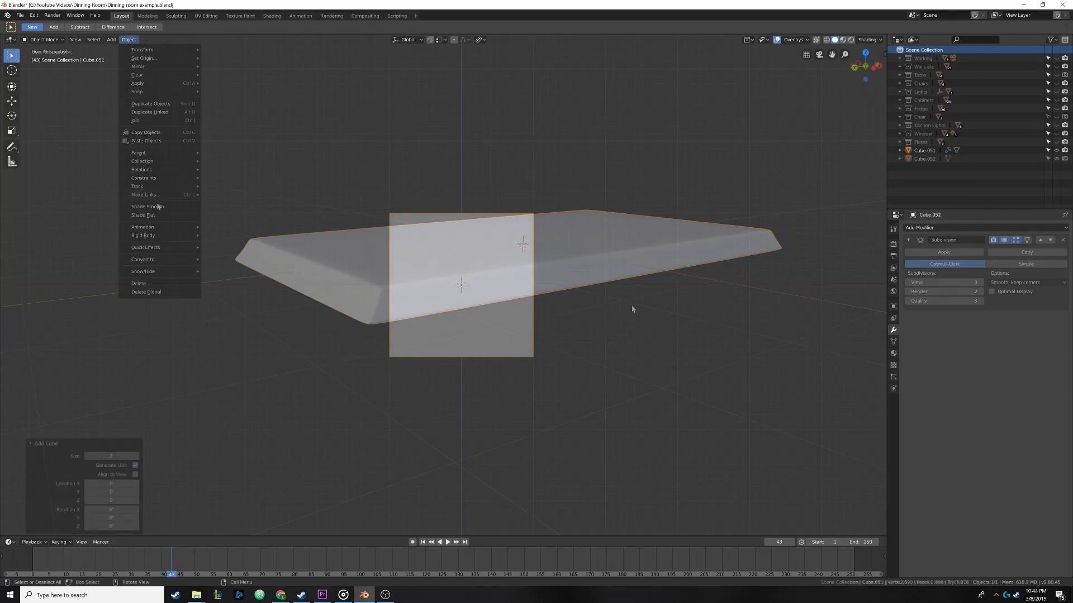
- Shift the cube's upper vertices sideways to slant it into a diagonal table leg
{"action": "key", "text": "Tab"}
{"action": "left_click_drag", "start_coordinate": [427, 257], "coordinate": [520, 282]}
{"action": "key", "text": "g"}
- Add two horizontal loop cuts across the slanted leg and slide the upper one toward the middle
{"action": "scroll", "coordinate": [459, 291], "scroll_direction": "up", "scroll_amount": 1}
{"action": "key", "text": "ctrl+r"}
{"action": "scroll", "coordinate": [466, 286], "scroll_direction": "up", "scroll_amount": 2}
{"action": "scroll", "coordinate": [467, 285], "scroll_direction": "down", "scroll_amount": 1}
{"action": "left_click", "coordinate": [466, 284]}
{"action": "right_click", "coordinate": [465, 283]}
{"action": "left_click", "coordinate": [434, 262], "text": "alt"}
{"action": "key", "text": "g"}
{"action": "key", "text": "g"}
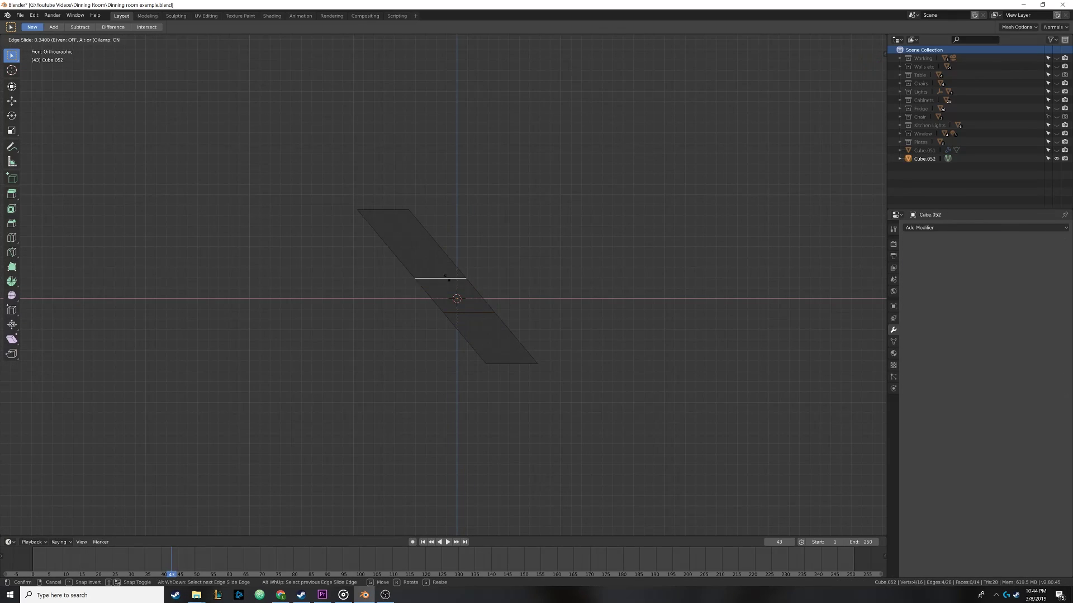
{"action": "key", "text": "a"}
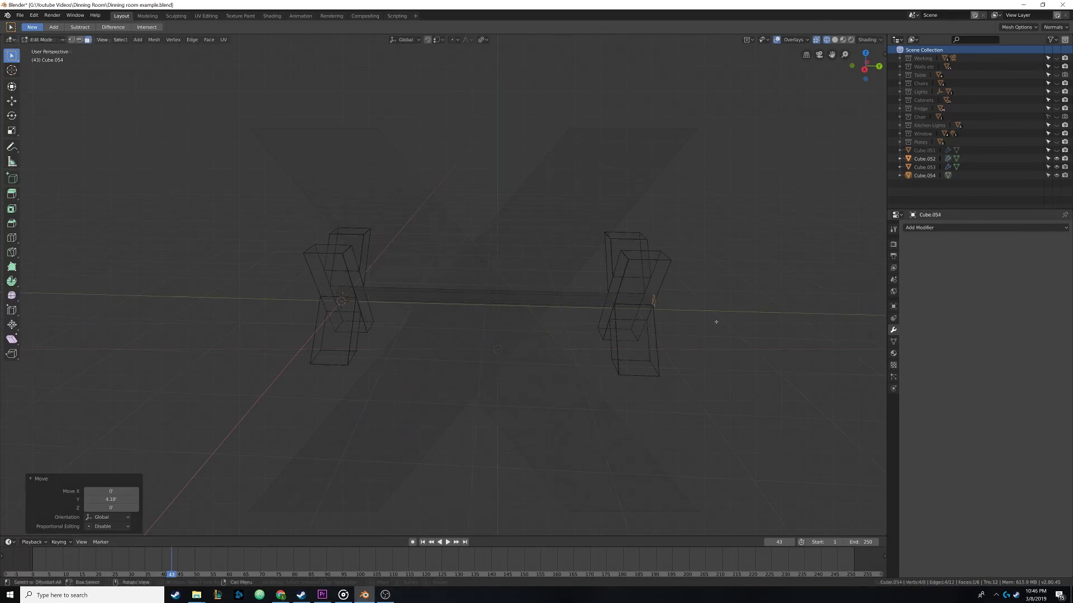
{"action": "middle_click_drag", "start_coordinate": [431, 302], "coordinate": [587, 304]}
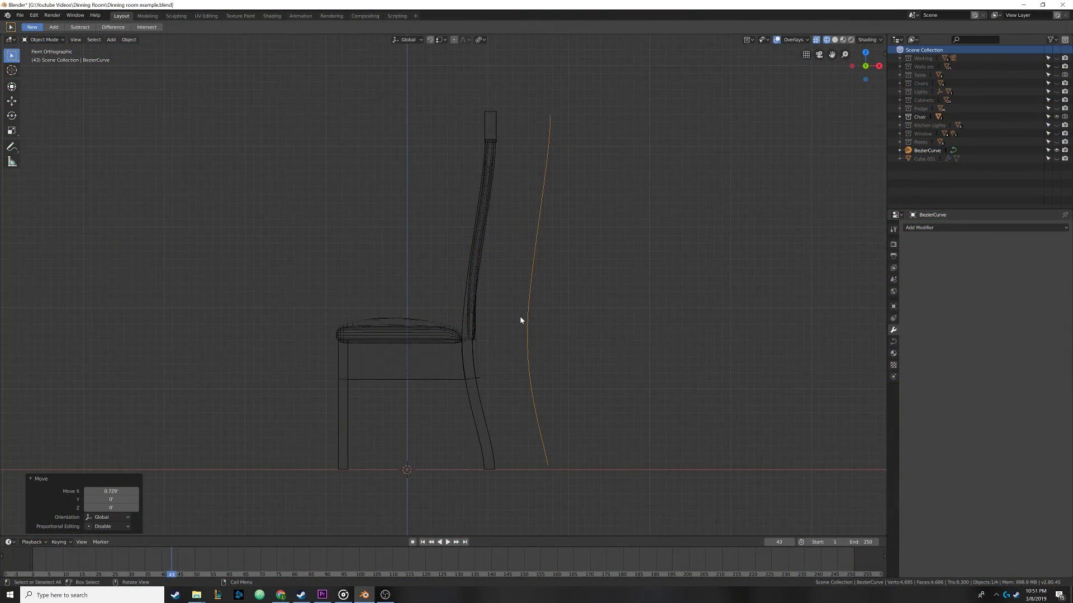
{"action": "key", "text": "Tab"}
{"action": "key", "text": "Tab"}
{"action": "key", "text": "Tab"}
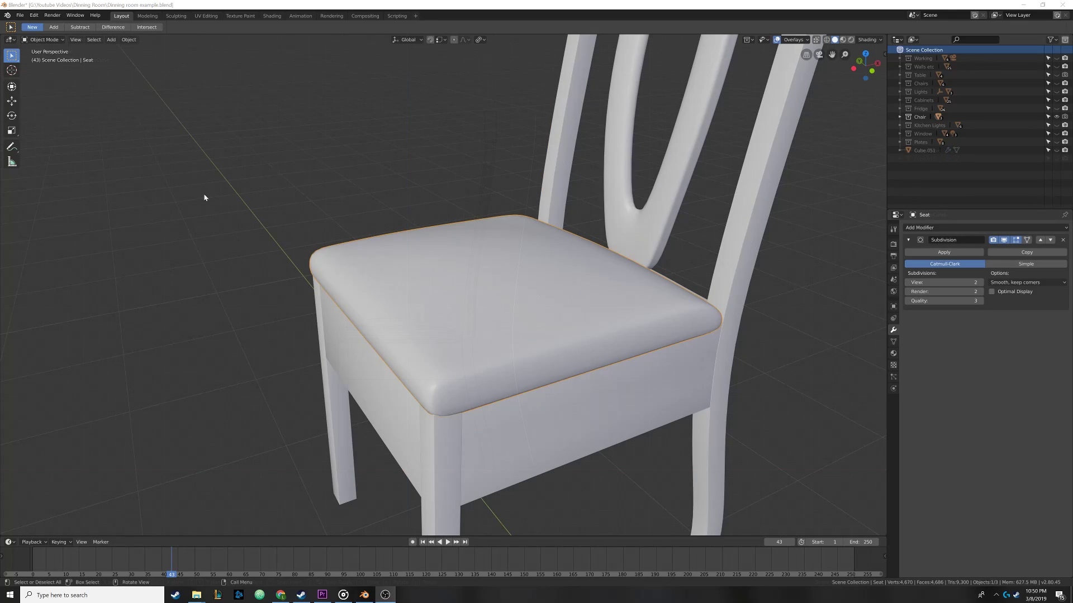
- Set the chair seat to flat shading and turn off its Subdivision modifier's viewport display
{"action": "left_click", "coordinate": [129, 40]}
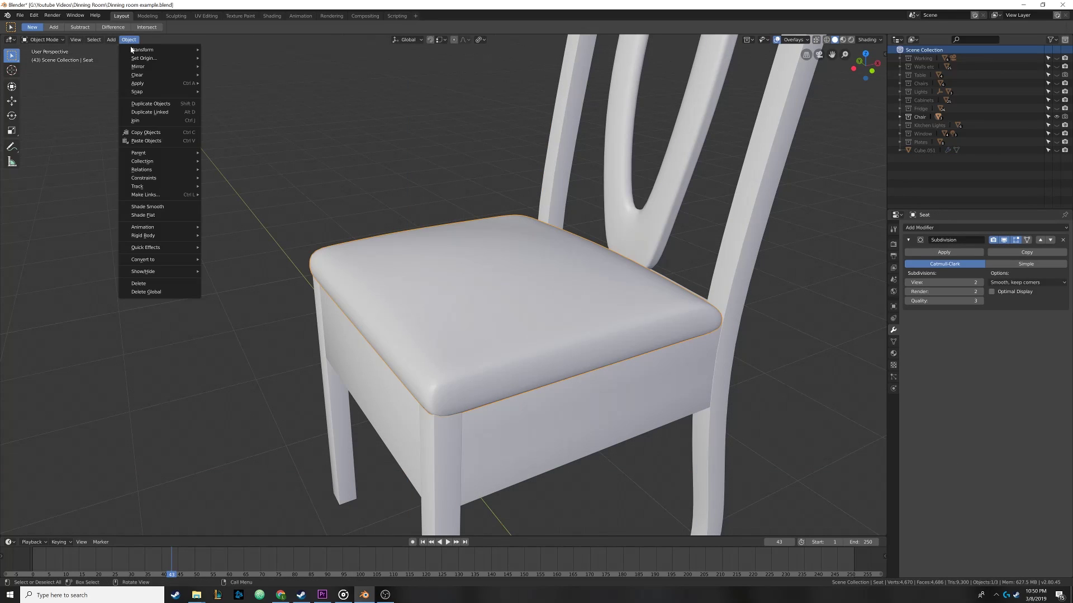
{"action": "left_click", "coordinate": [147, 216]}
{"action": "left_click", "coordinate": [1005, 241]}
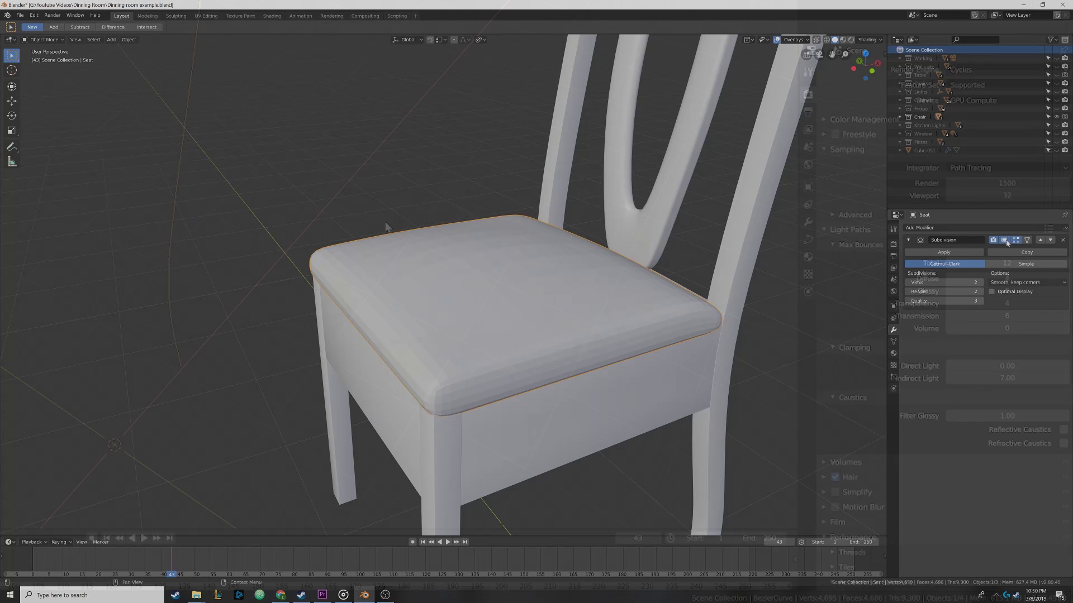
- Change the Bezier curve's fill mode and thicken it with Extrude and bevel Depth into a chair post
{"action": "left_click", "coordinate": [807, 240]}
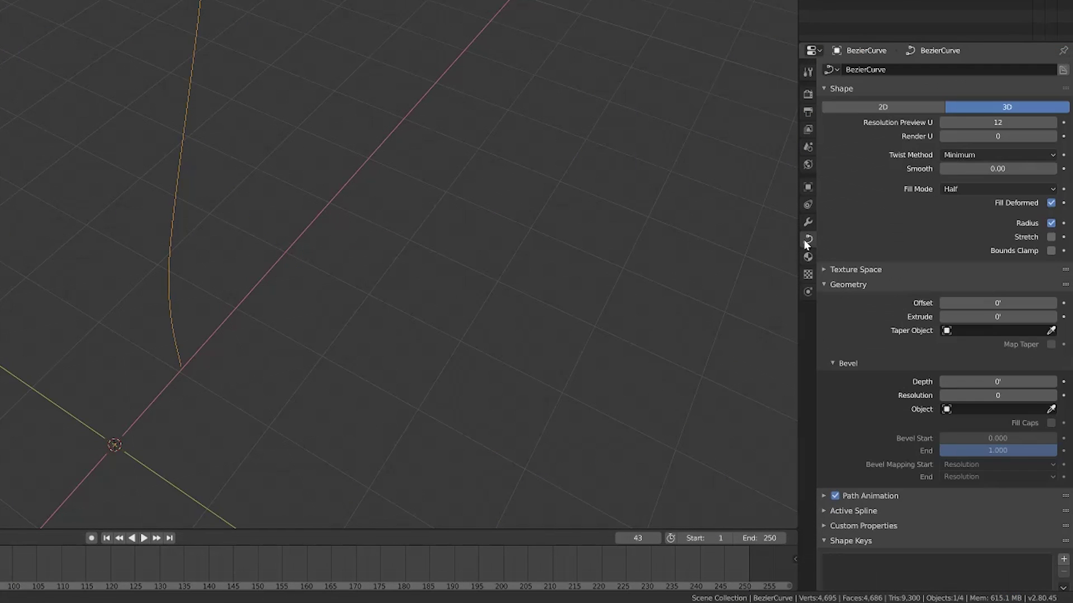
{"action": "left_click", "coordinate": [961, 188]}
{"action": "left_click", "coordinate": [966, 206]}
{"action": "left_click_drag", "start_coordinate": [966, 315], "coordinate": [991, 316]}
{"action": "left_click_drag", "start_coordinate": [965, 381], "coordinate": [983, 382]}
- Convert the thickened curve into a mesh
{"action": "key", "text": "F3"}
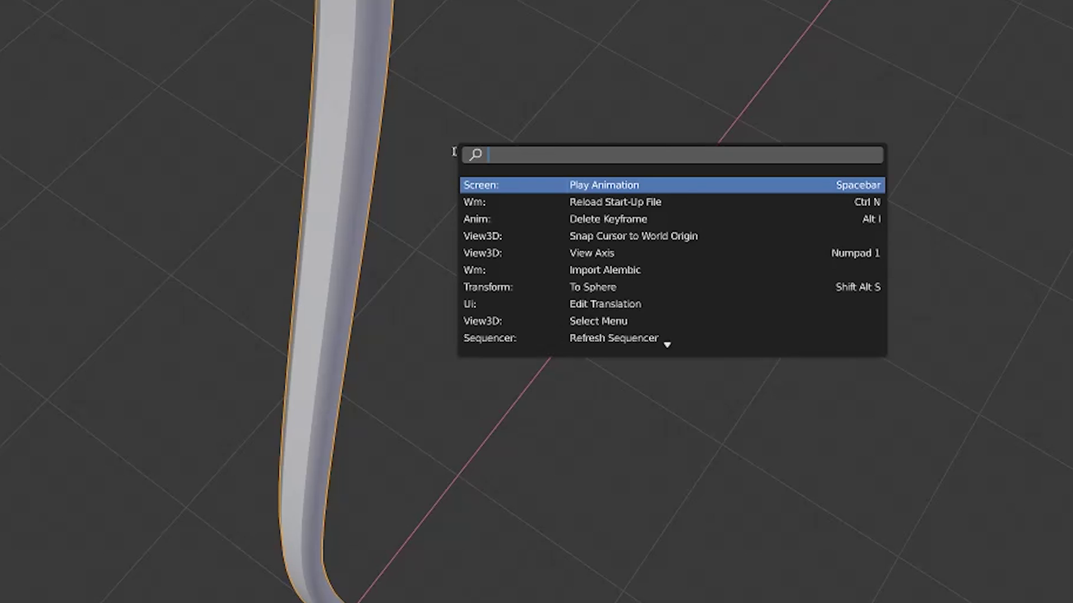
{"action": "type", "text": "convert"}
{"action": "key", "text": "Return"}
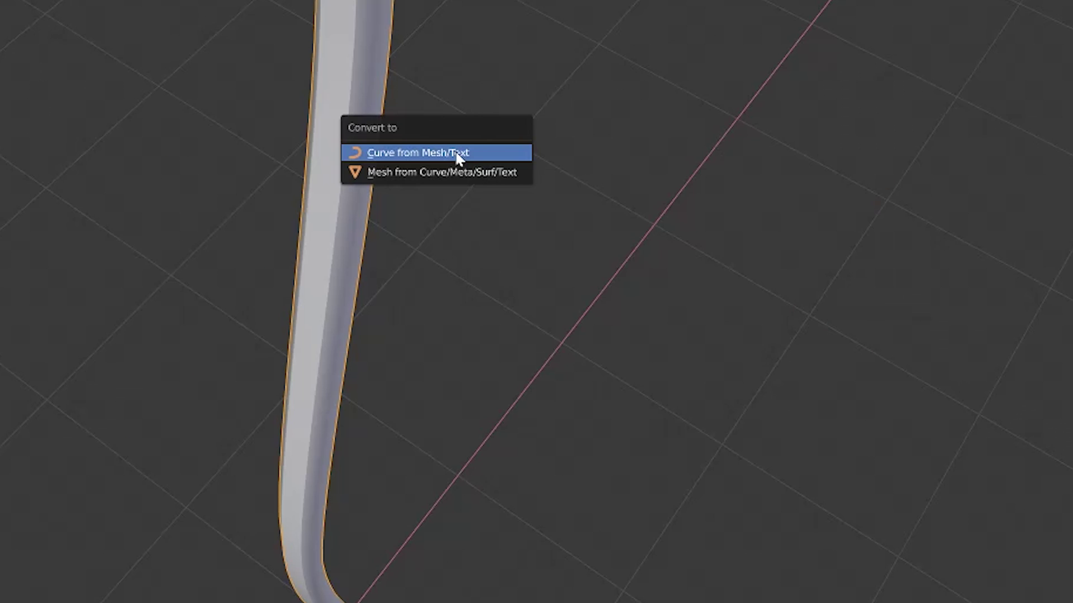
{"action": "left_click", "coordinate": [419, 178]}
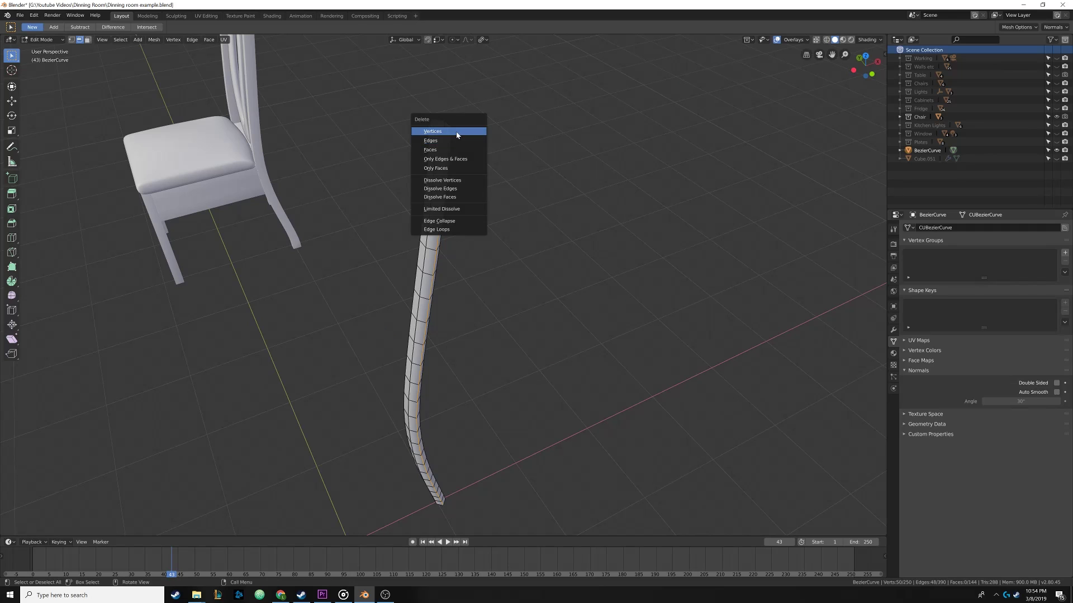
- Select the open edge loops along one side of the post and join them with Bridge Edge Loops
{"action": "left_click", "coordinate": [451, 137]}
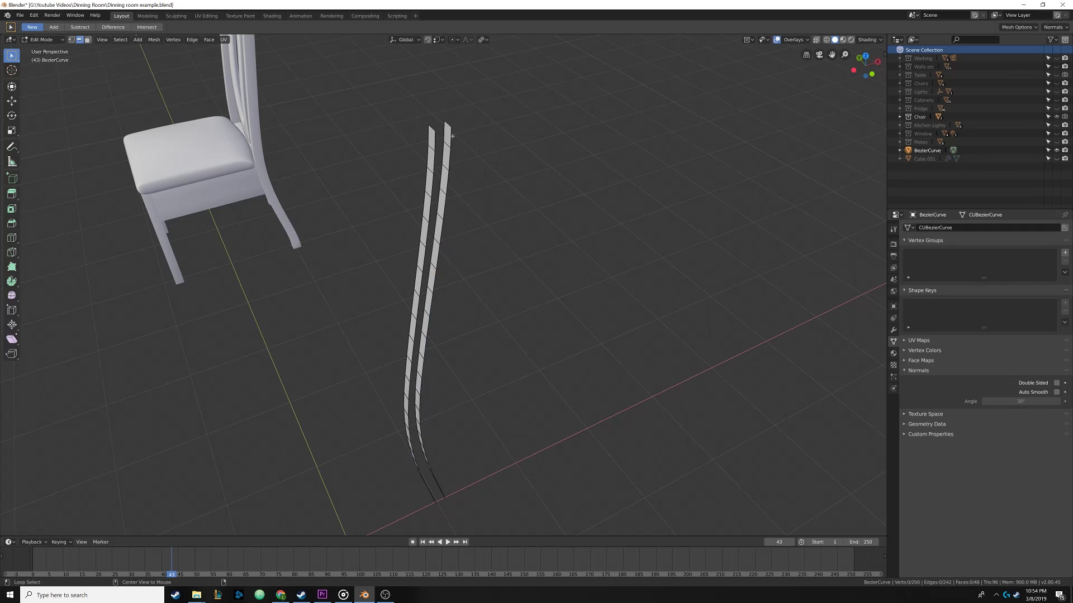
{"action": "key", "text": "a"}
{"action": "key", "text": "F3"}
{"action": "type", "text": "bridge"}
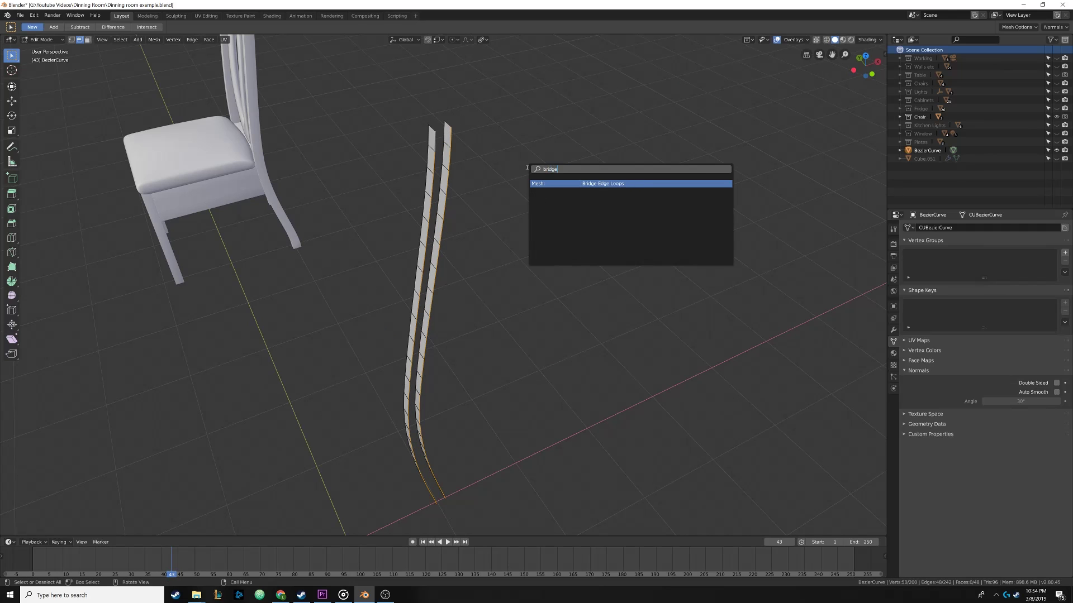
{"action": "key", "text": "Return"}
{"action": "middle_click_drag", "start_coordinate": [522, 165], "coordinate": [598, 161]}
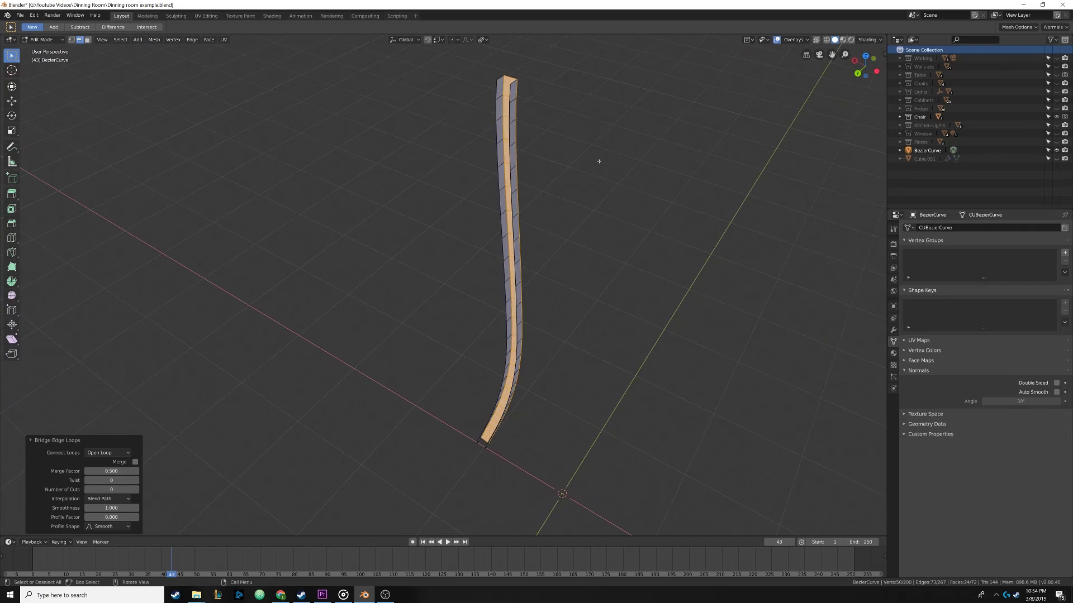
- Merge the post's duplicate vertices with Remove Doubles and return to Object Mode
{"action": "left_click", "coordinate": [497, 91]}
{"action": "key", "text": "F3"}
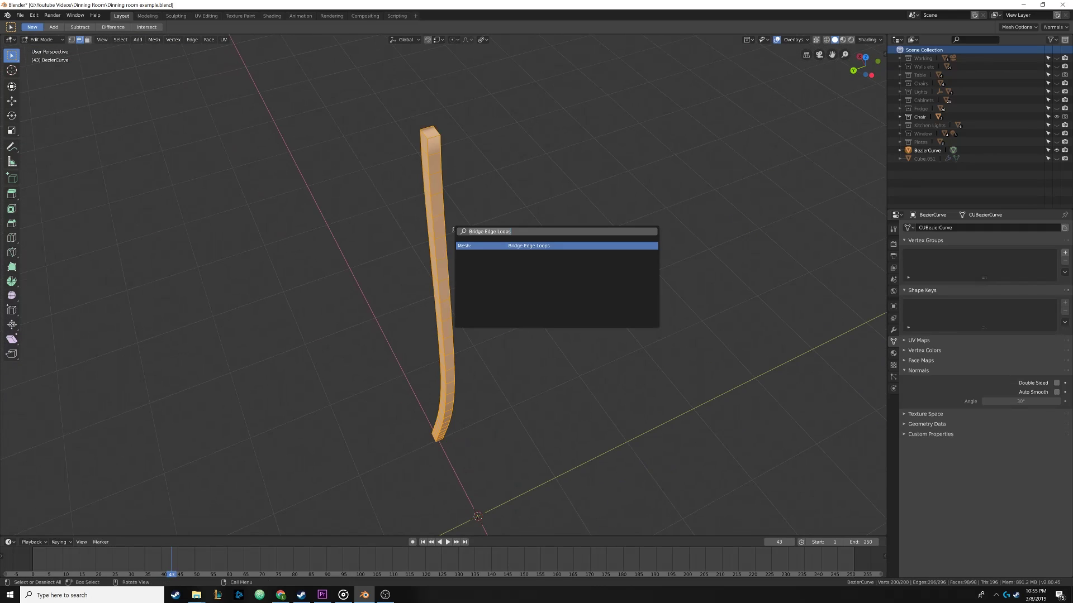
{"action": "type", "text": "remove doub"}
{"action": "key", "text": "Return"}
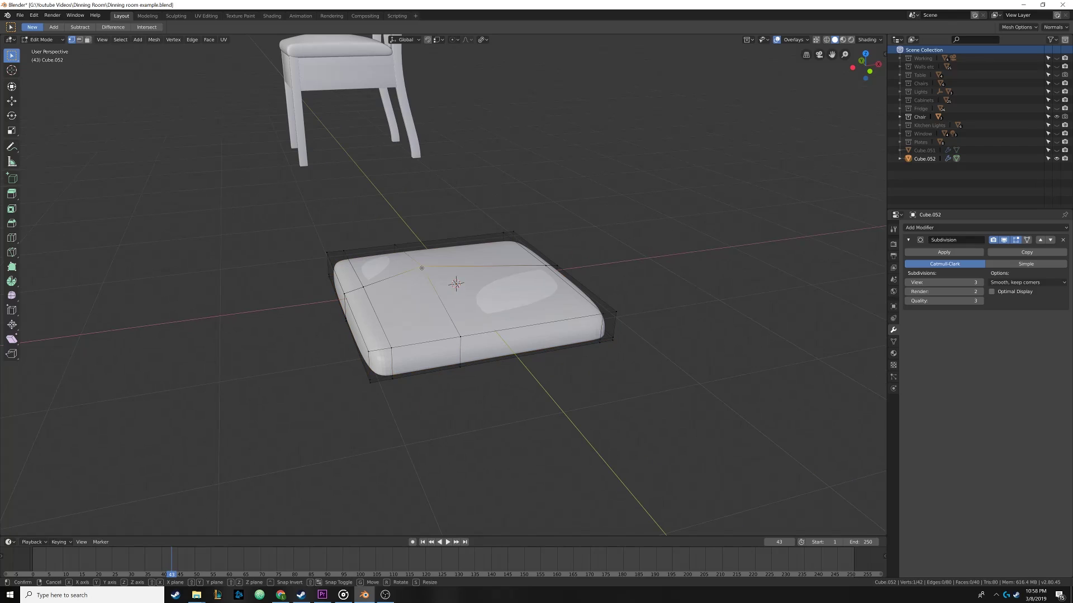
{"action": "key", "text": "z"}
{"action": "left_click", "coordinate": [424, 251]}
{"action": "key", "text": "Tab"}
{"action": "middle_click_drag", "start_coordinate": [488, 300], "coordinate": [492, 287]}
{"action": "scroll", "coordinate": [492, 287], "scroll_direction": "up", "scroll_amount": 3}
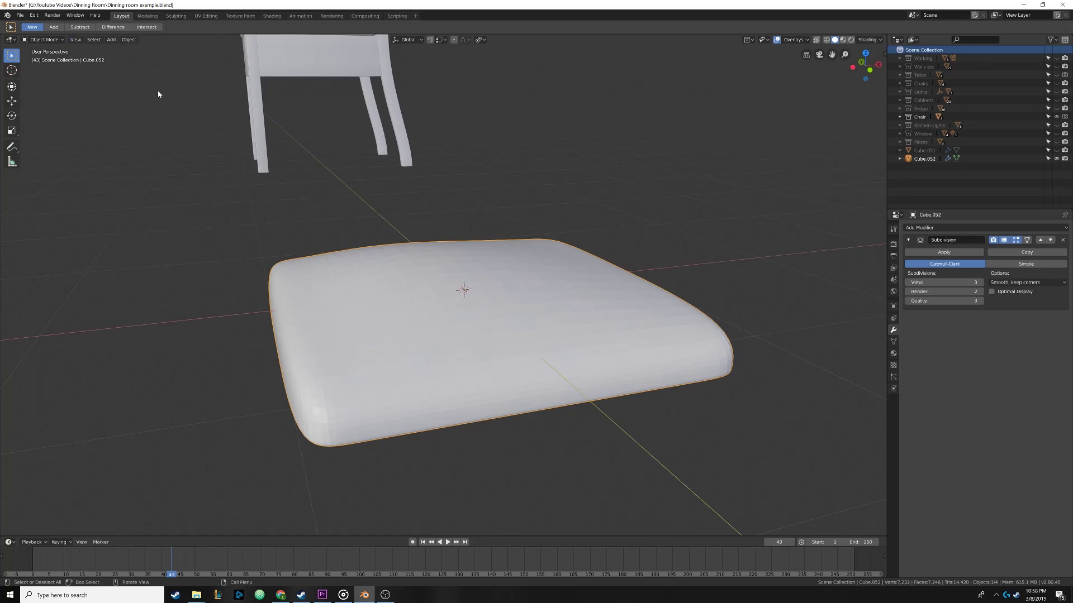
- Compare the chair back with and without its Subdivision modifier displayed in the viewport
{"action": "left_click", "coordinate": [129, 40]}
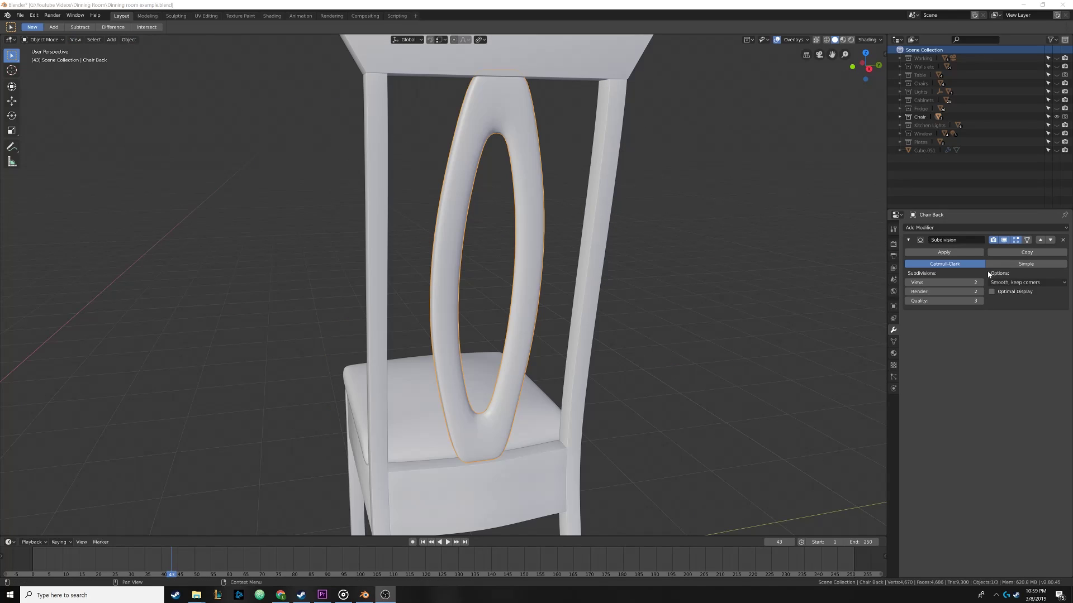
{"action": "left_click", "coordinate": [1004, 240]}
{"action": "left_click", "coordinate": [1004, 240]}
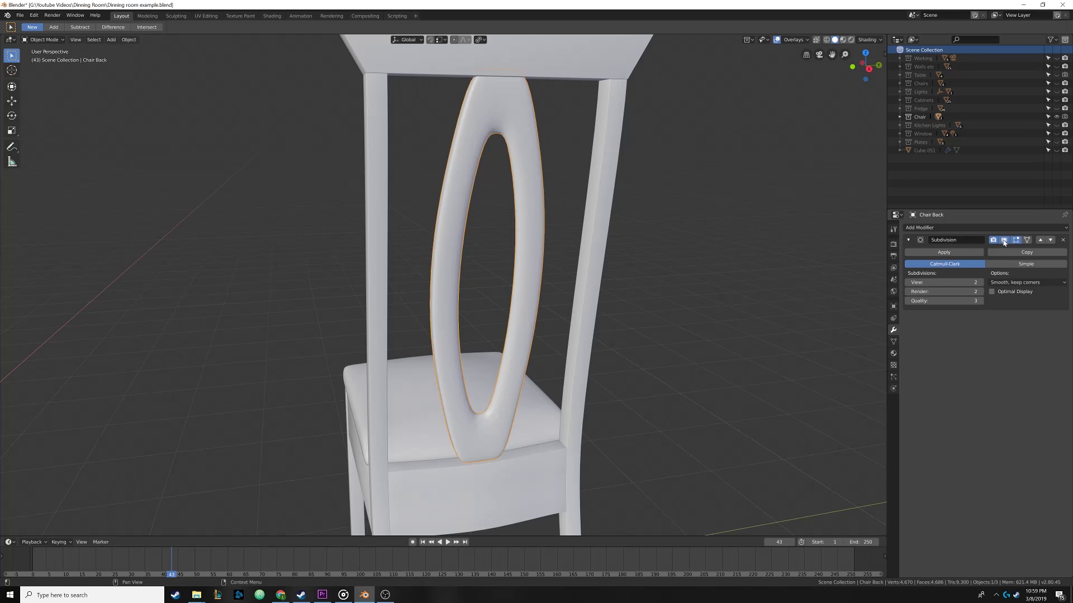
{"action": "left_click", "coordinate": [1004, 241]}
{"action": "left_click", "coordinate": [1004, 240]}
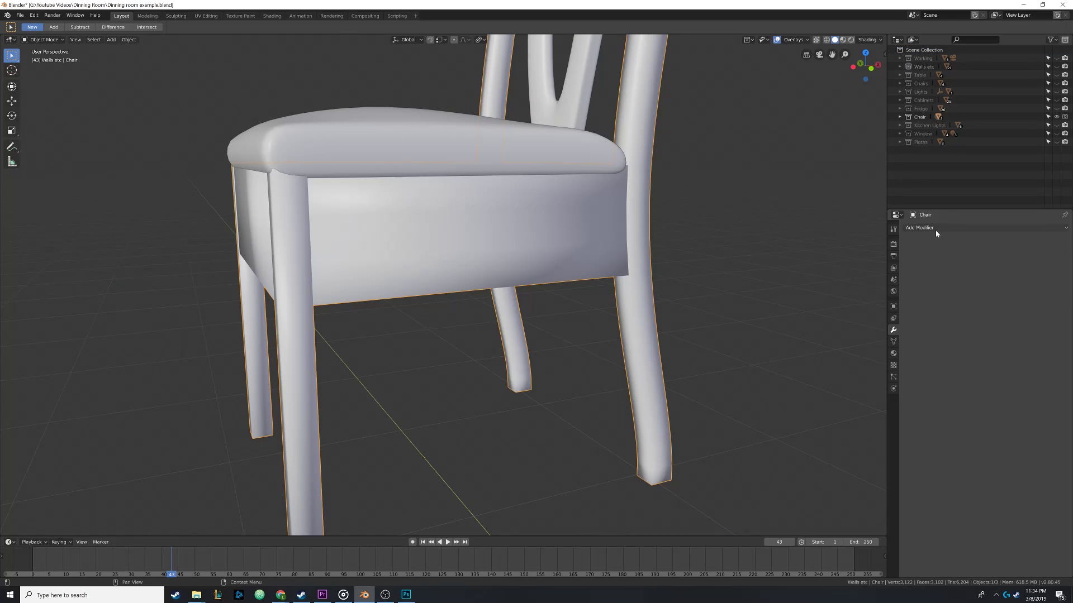
- Add a Bevel modifier to the chair frame, limited by Angle, with a width of about 0.0073 ft
{"action": "left_click", "coordinate": [937, 230]}
{"action": "left_click", "coordinate": [912, 257]}
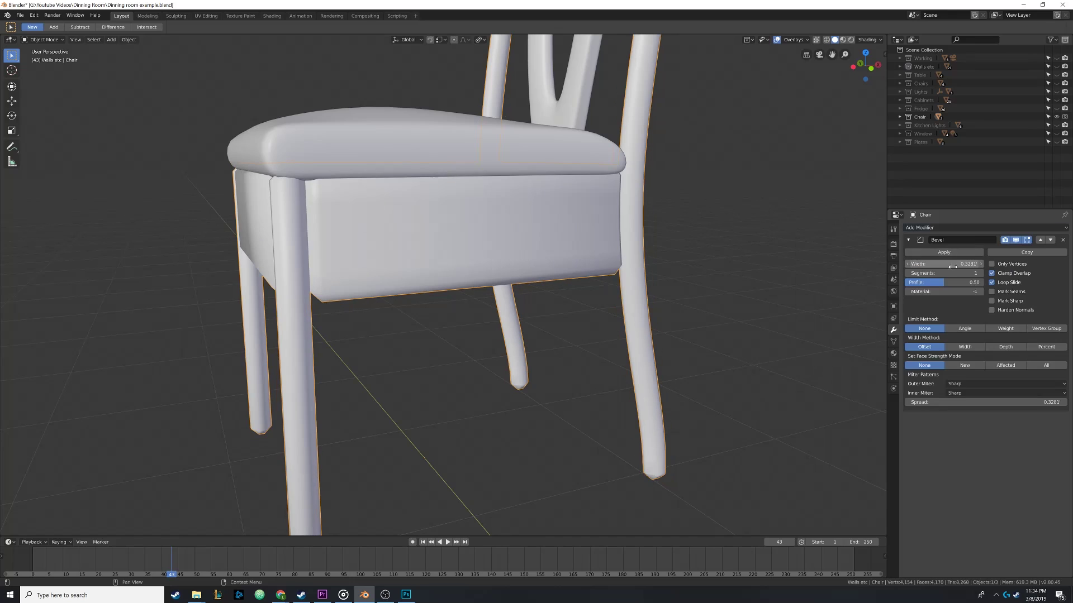
{"action": "left_click_drag", "start_coordinate": [944, 263], "coordinate": [932, 264]}
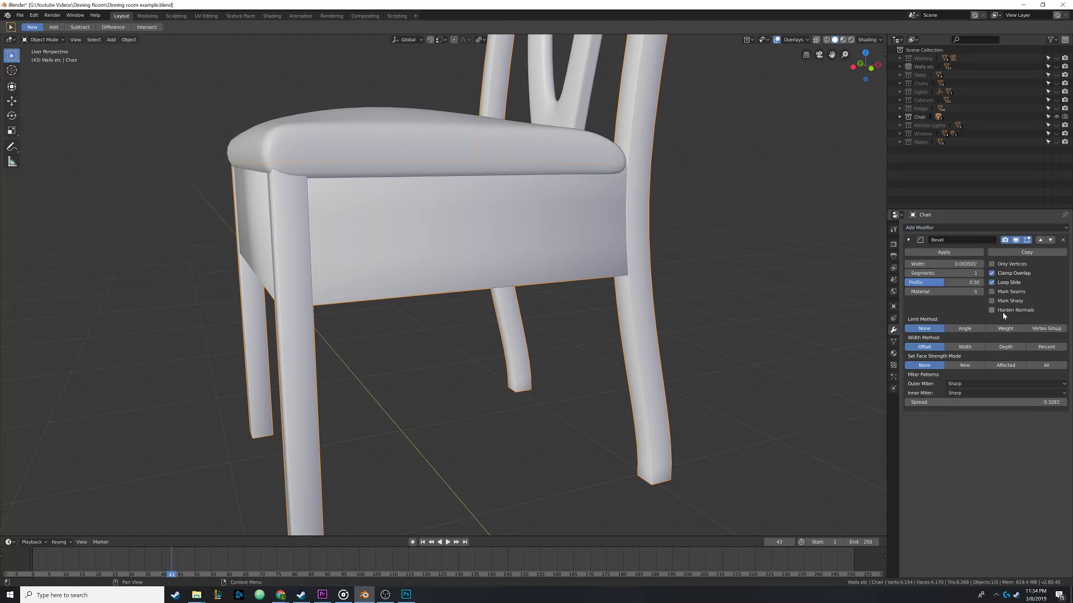
{"action": "left_click", "coordinate": [975, 330]}
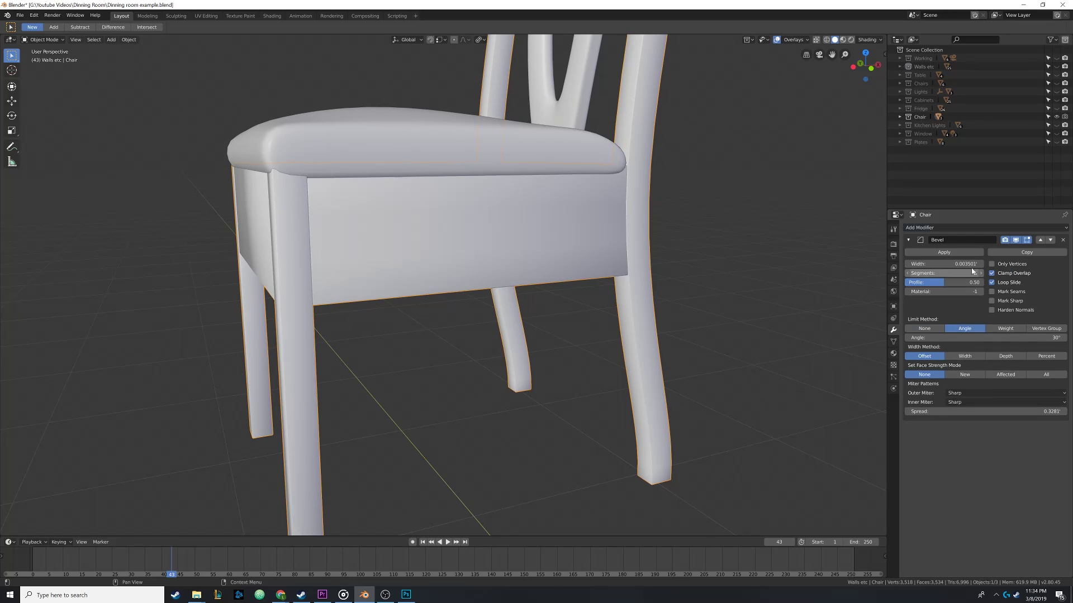
{"action": "left_click_drag", "start_coordinate": [938, 263], "coordinate": [950, 264]}
{"action": "middle_click_drag", "start_coordinate": [586, 224], "coordinate": [696, 223]}
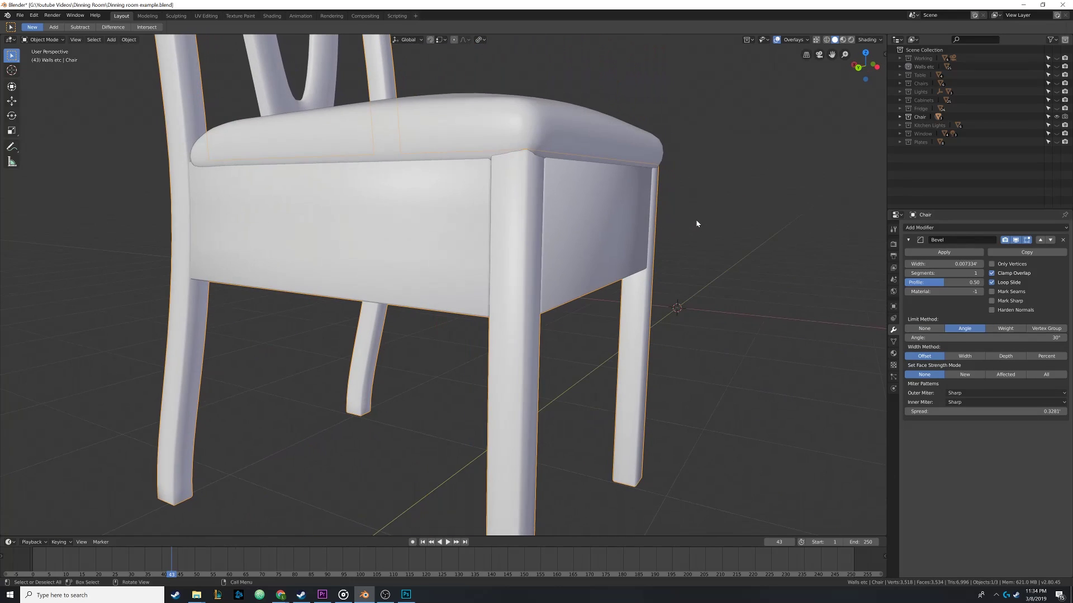
{"action": "middle_click_drag", "start_coordinate": [353, 216], "coordinate": [480, 395], "text": "shift"}
{"action": "middle_click_drag", "start_coordinate": [424, 117], "coordinate": [516, 444], "text": "shift"}
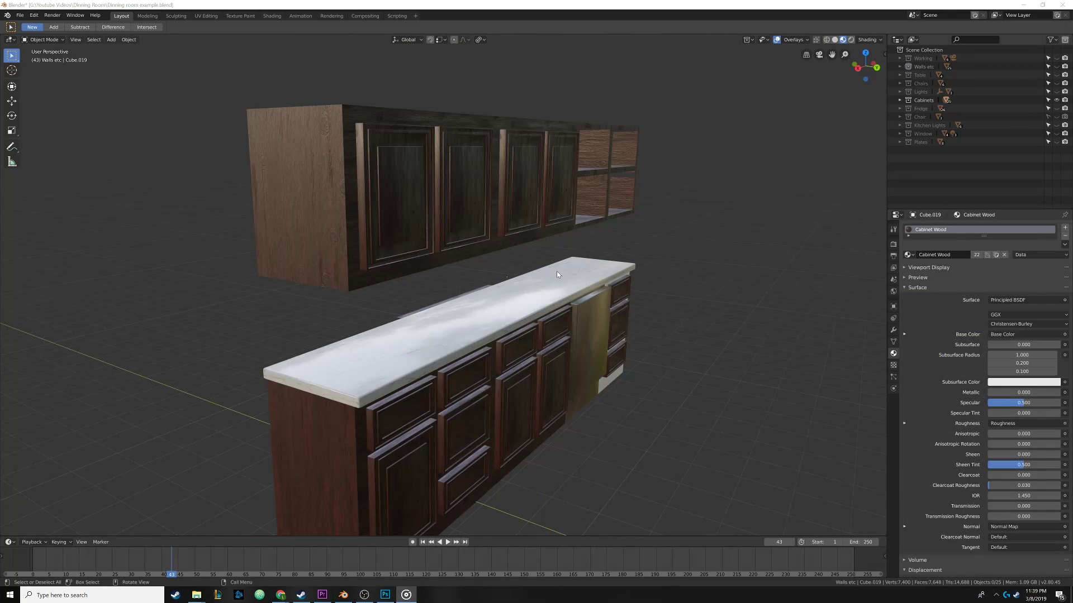
- Select the two large doors of the upper cabinet
{"action": "left_click", "coordinate": [407, 180]}
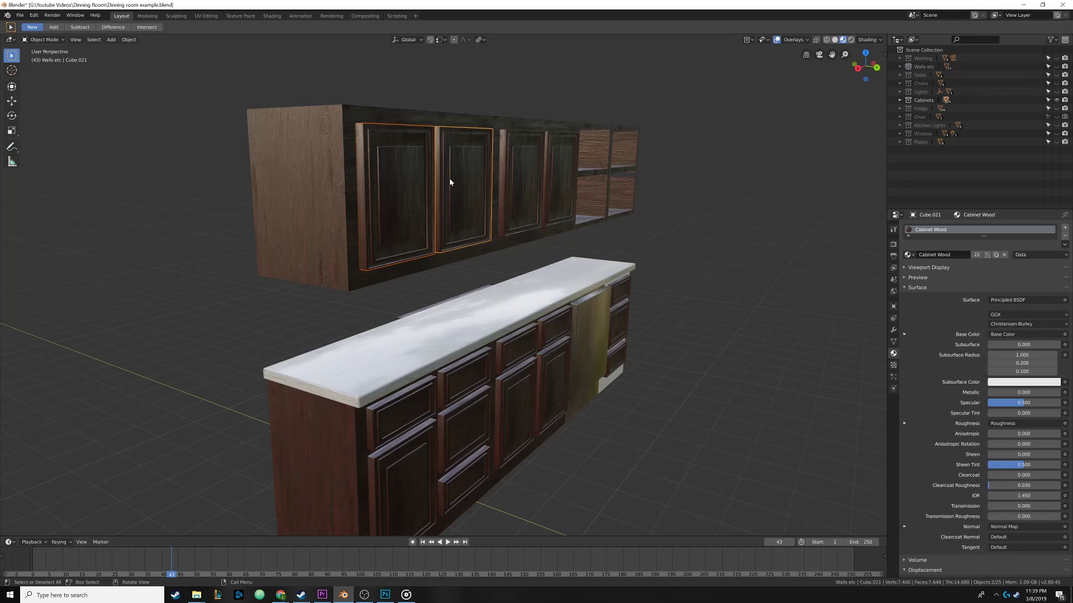
{"action": "key", "text": "g"}
- Inset the new cabinet door's front face about 0.086 ft and extrude it inward
{"action": "key", "text": "i"}
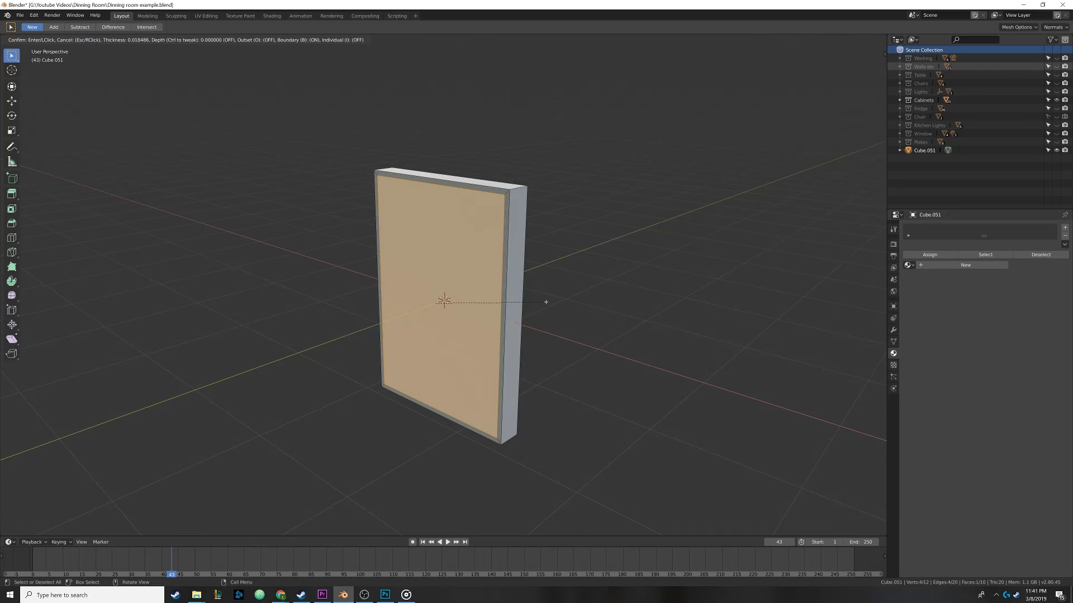
{"action": "left_click", "coordinate": [546, 302]}
{"action": "key", "text": "e"}
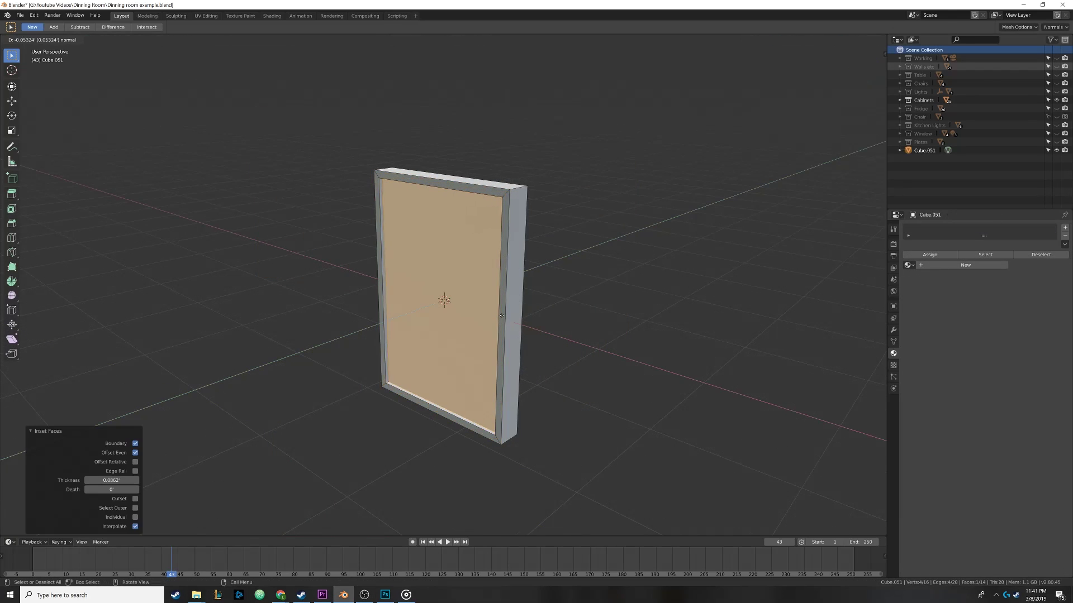
{"action": "left_click", "coordinate": [515, 318]}
- Inset the recessed door face again and extrude it to form the centre panel
{"action": "key", "text": "i"}
{"action": "left_click", "coordinate": [534, 317]}
{"action": "key", "text": "e"}
{"action": "left_click", "coordinate": [524, 318]}
- Select the whole cabinet door mesh and scale it along Z
{"action": "key", "text": "Tab"}
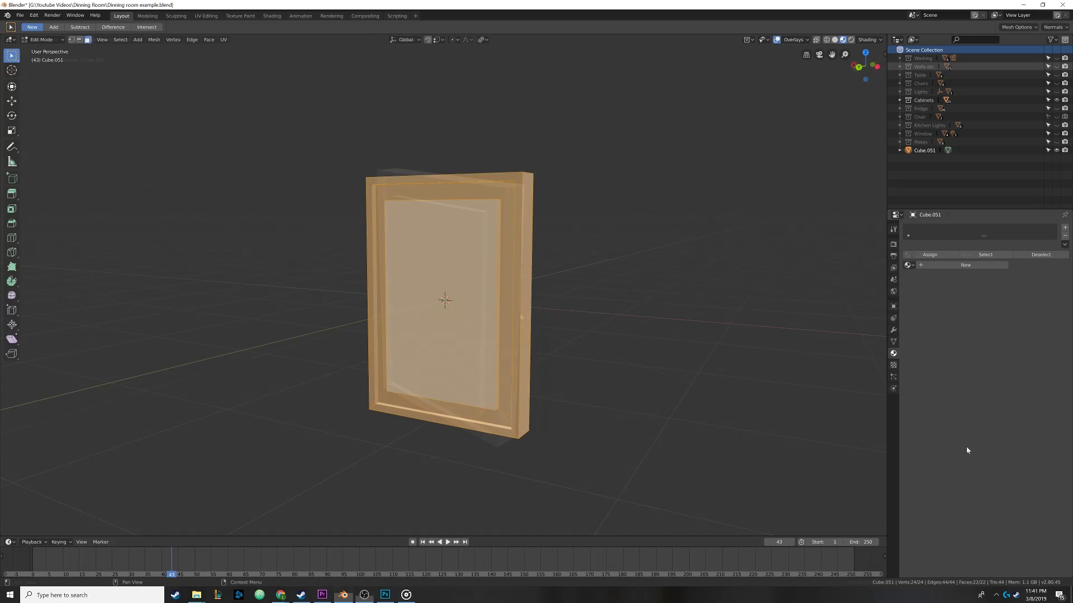
{"action": "key", "text": "z"}
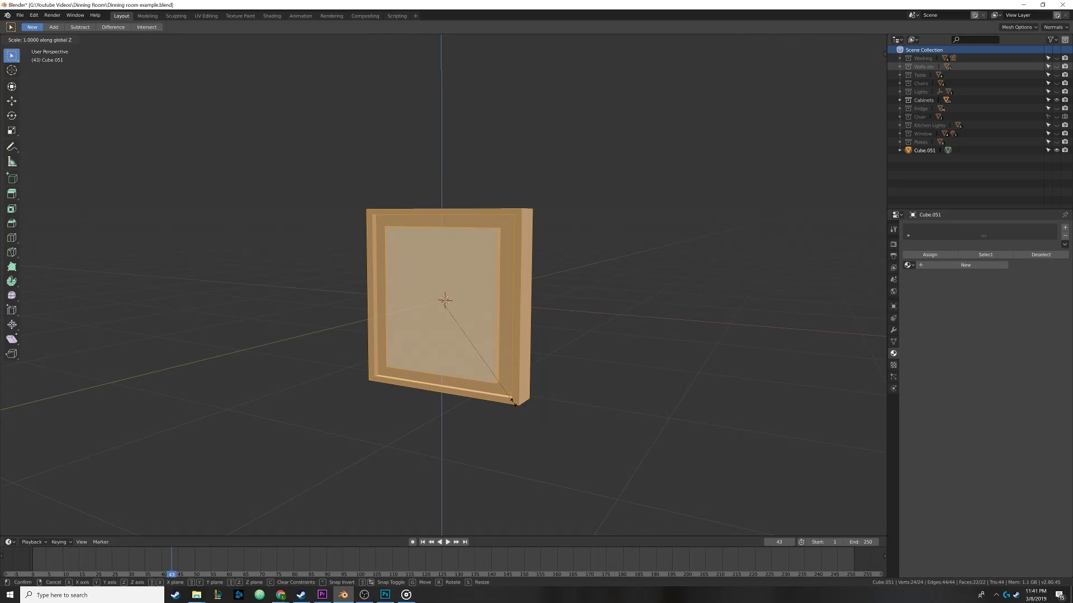
{"action": "left_click", "coordinate": [474, 324]}
- Examine the handle's mesh in Edit Mode by toggling its Subdivision modifier's viewport display
{"action": "key", "text": "Tab"}
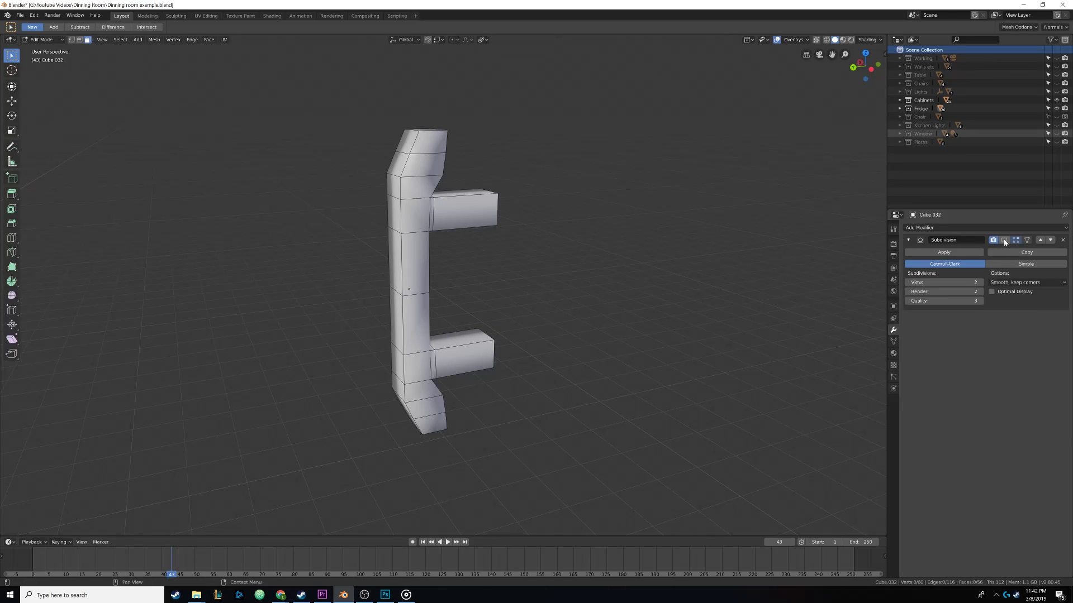
{"action": "left_click", "coordinate": [1004, 241]}
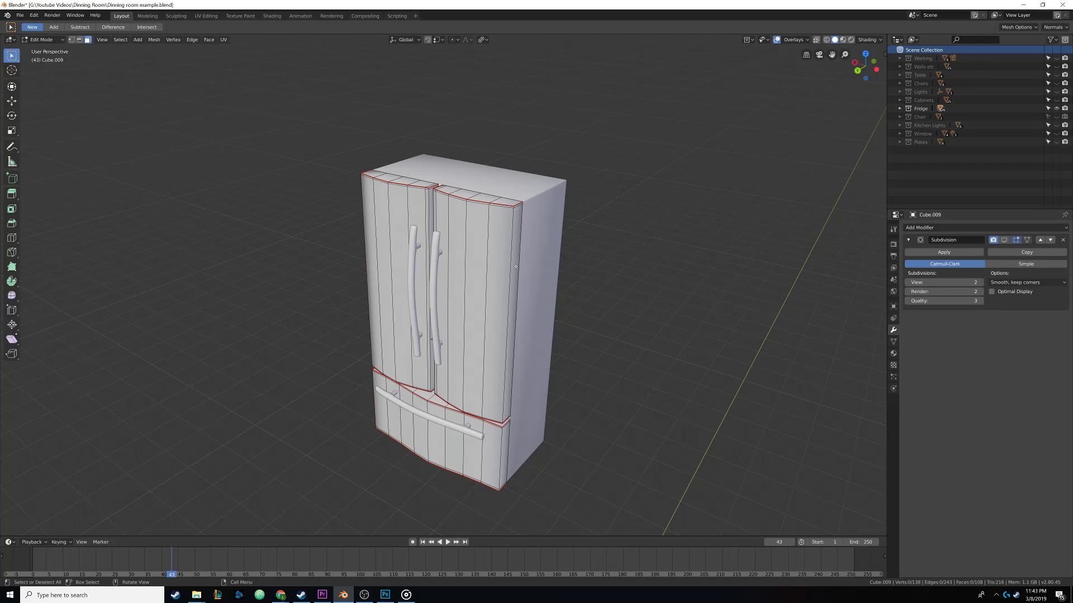
- Show the fridge doors' Subdivision modifier in the viewport and edge-slide the upper edge loop of one door
{"action": "left_click", "coordinate": [689, 261]}
{"action": "left_click", "coordinate": [1004, 240]}
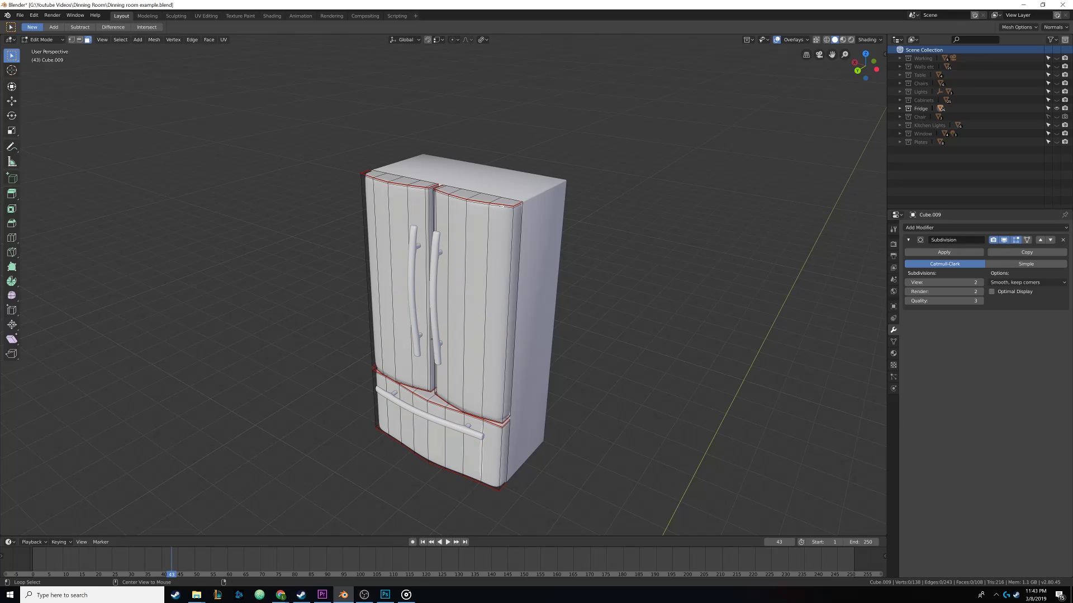
{"action": "key", "text": "2"}
{"action": "key", "text": "g"}
{"action": "key", "text": "g"}
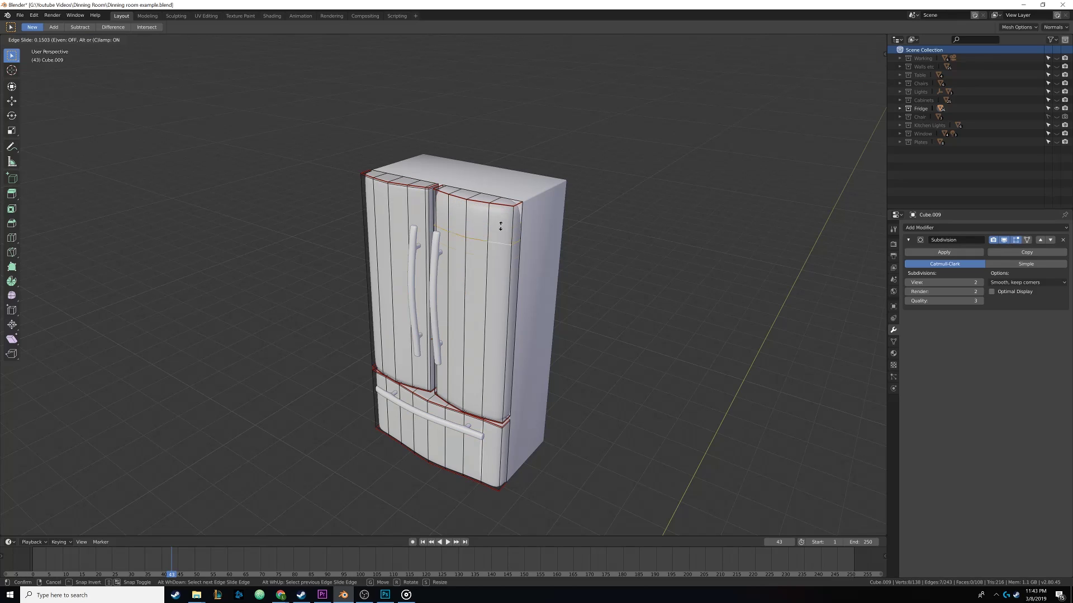
{"action": "left_click", "coordinate": [490, 220]}
{"action": "key", "text": "Tab"}
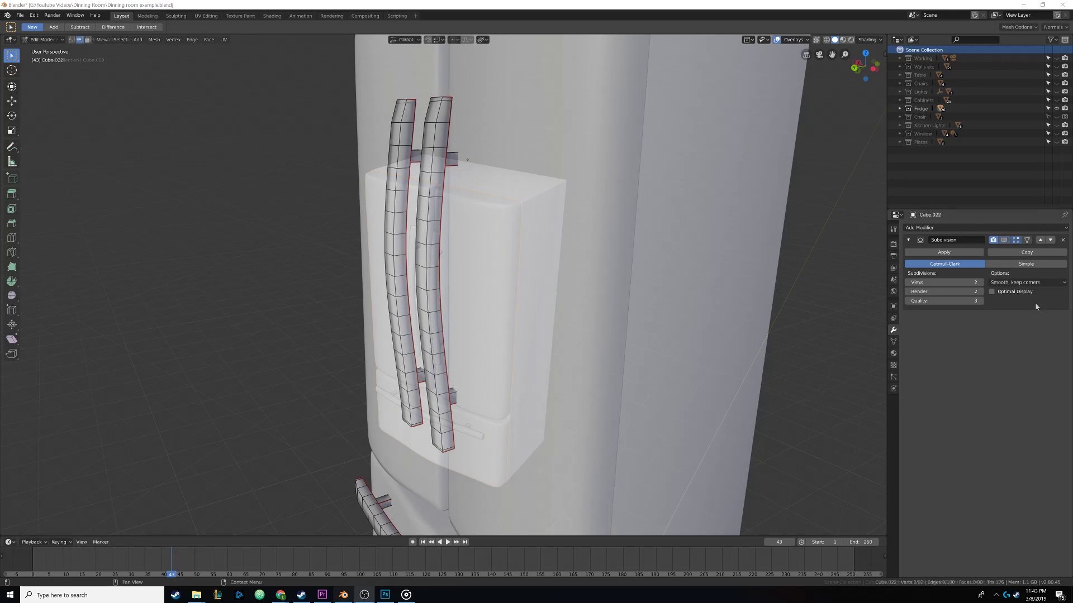
- Examine the fridge handles' mesh by toggling the Subdivision modifier's viewport display
{"action": "left_click", "coordinate": [1004, 240]}
{"action": "left_click", "coordinate": [1005, 240]}
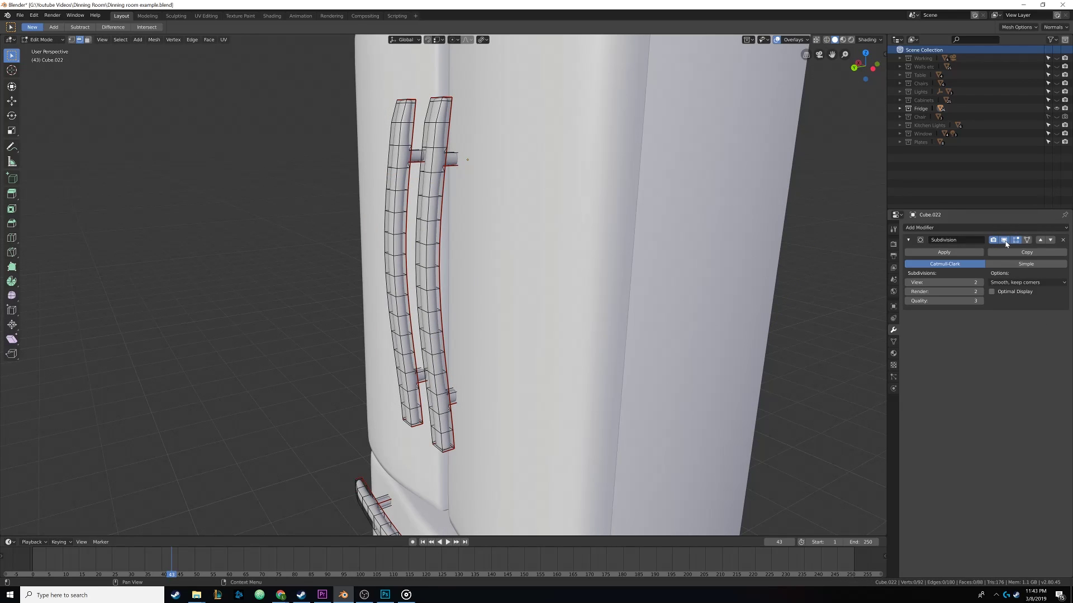
{"action": "key", "text": "Tab"}
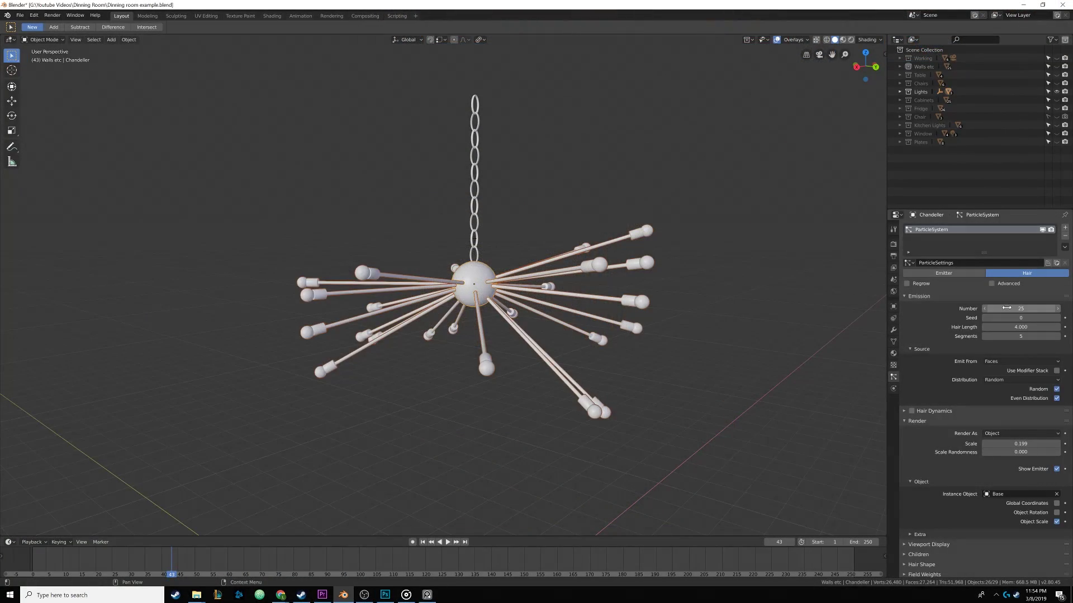
- Adjust the emission number of the chandelier's hair particle system
{"action": "mouse_move", "coordinate": [1006, 307]}
{"action": "left_mouse_down"}
{"action": "mouse_move", "coordinate": [1053, 308]}
{"action": "mouse_move", "coordinate": [995, 308]}
{"action": "left_mouse_up"}
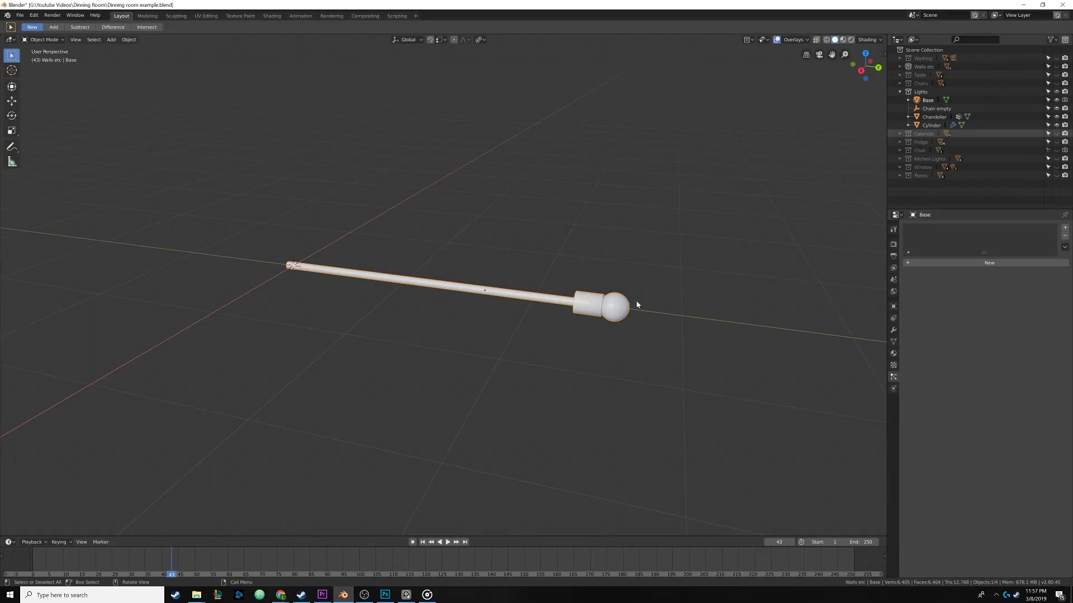
- Set the chandelier rod object's origin to the 3D cursor
{"action": "key", "text": "Tab"}
{"action": "mouse_move", "coordinate": [637, 304]}
{"action": "middle_mouse_down"}
{"action": "mouse_move", "coordinate": [663, 302]}
{"action": "mouse_move", "coordinate": [645, 306]}
{"action": "middle_mouse_up"}
{"action": "key", "text": "Tab"}
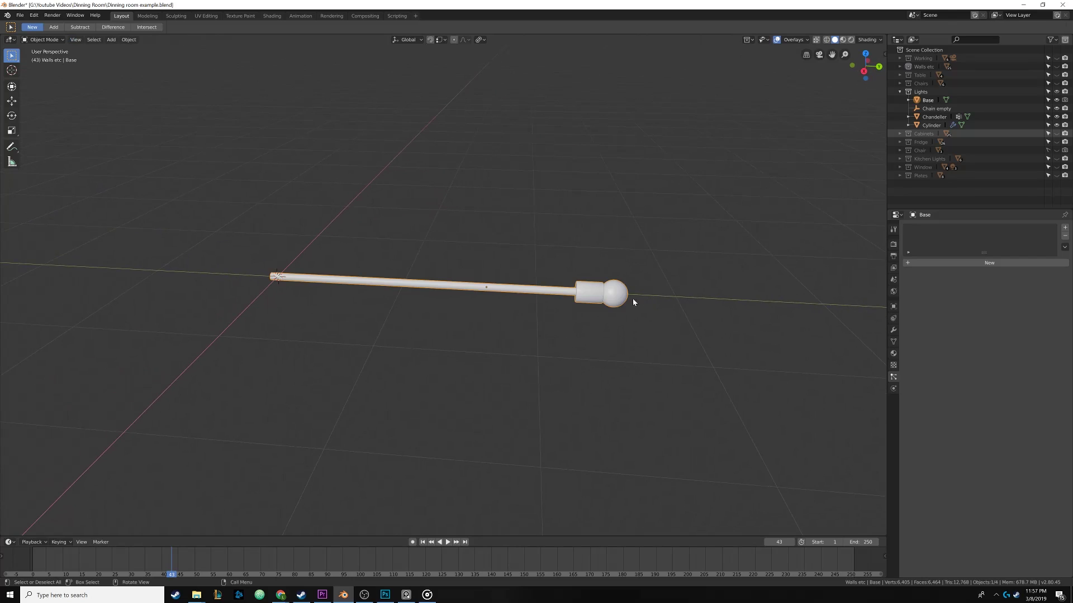
{"action": "left_click", "coordinate": [129, 40]}
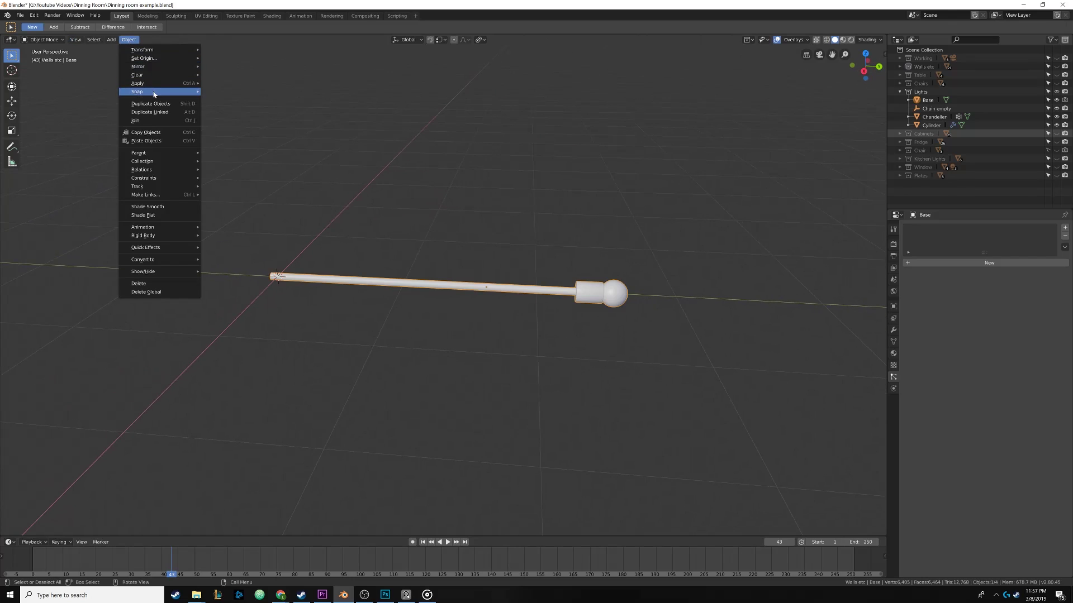
{"action": "mouse_move", "coordinate": [162, 58]}
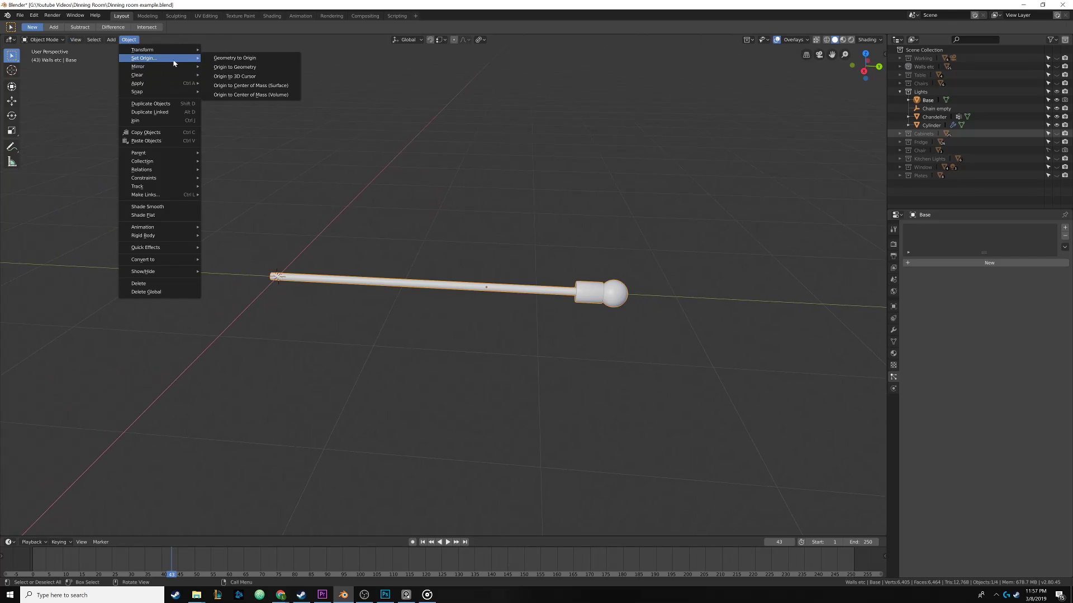
{"action": "left_click", "coordinate": [234, 77]}
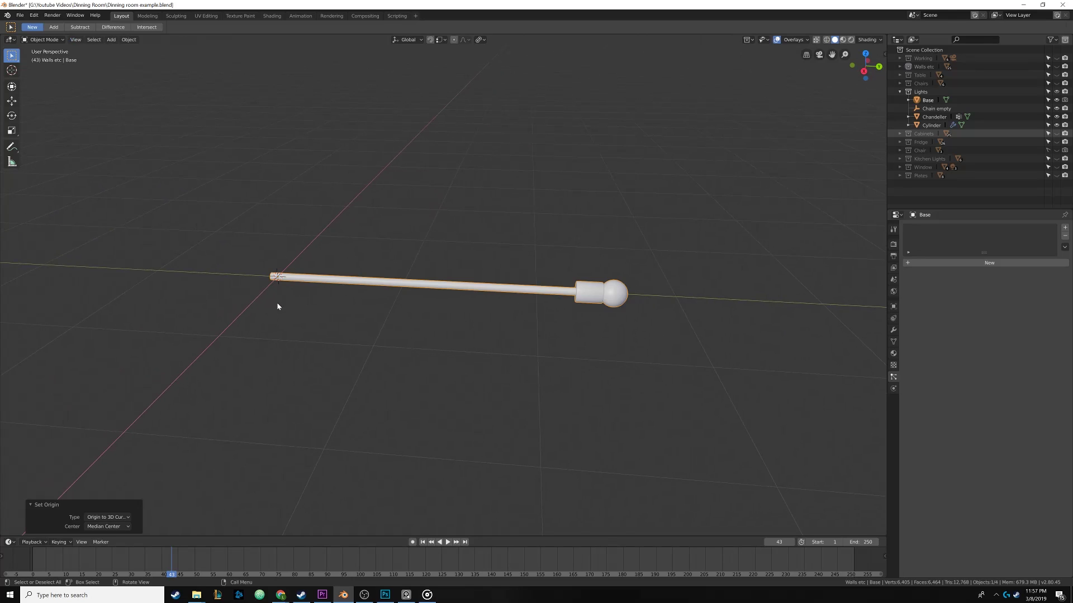
- Add a new particle system to the chandelier sphere and set its type to Hair
{"action": "scroll", "coordinate": [319, 210], "scroll_direction": "down", "scroll_amount": 3}
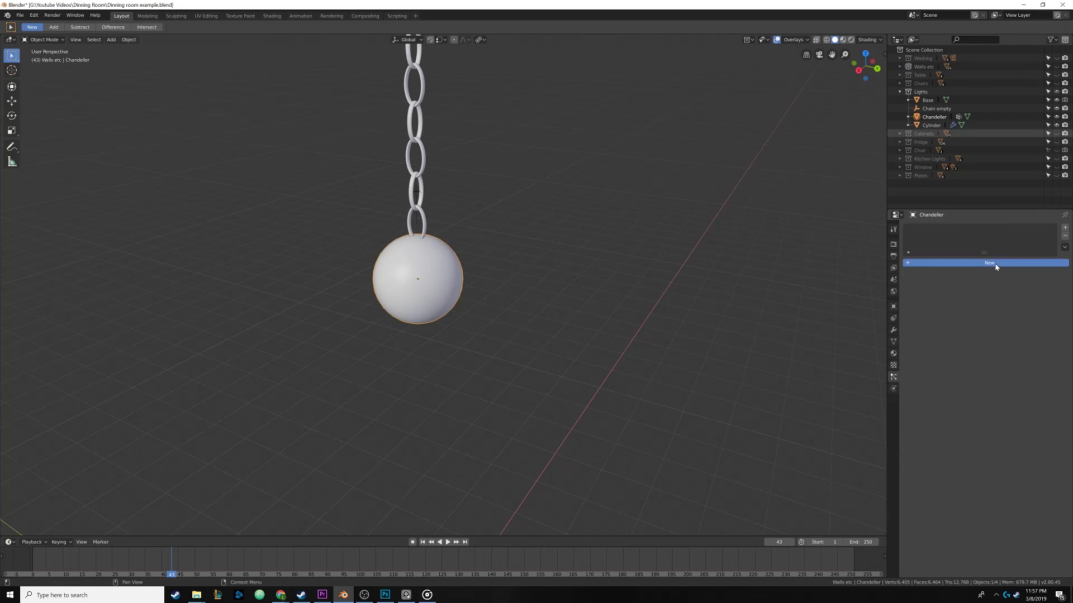
{"action": "left_click", "coordinate": [995, 264]}
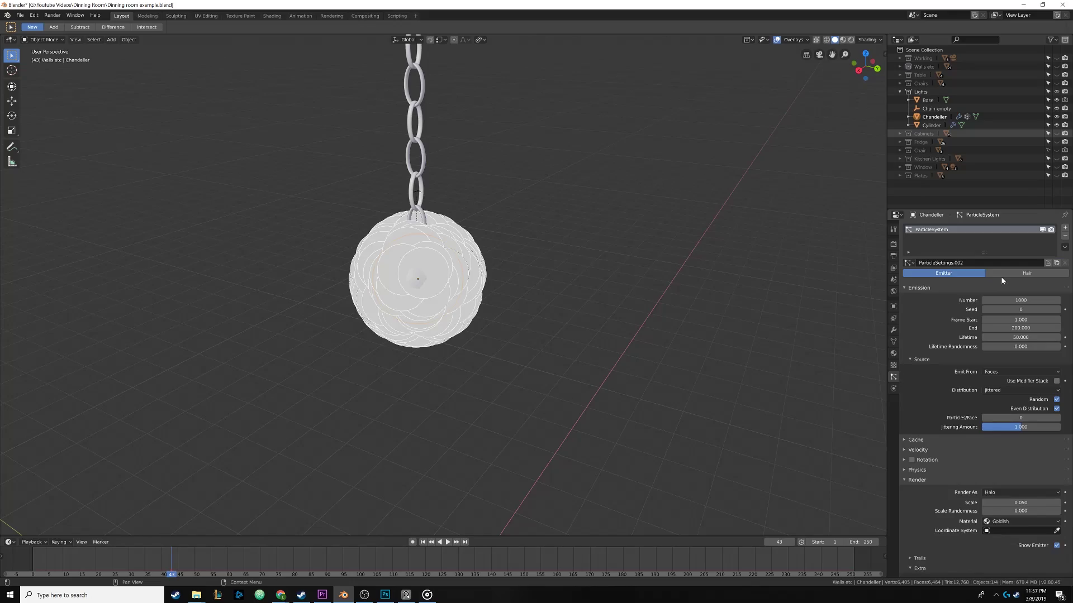
{"action": "left_click", "coordinate": [1000, 274]}
- Render the chandelier's hair particles as Object with Base as the instance object, and increase the render scale
{"action": "scroll", "coordinate": [523, 308], "scroll_direction": "down", "scroll_amount": 5}
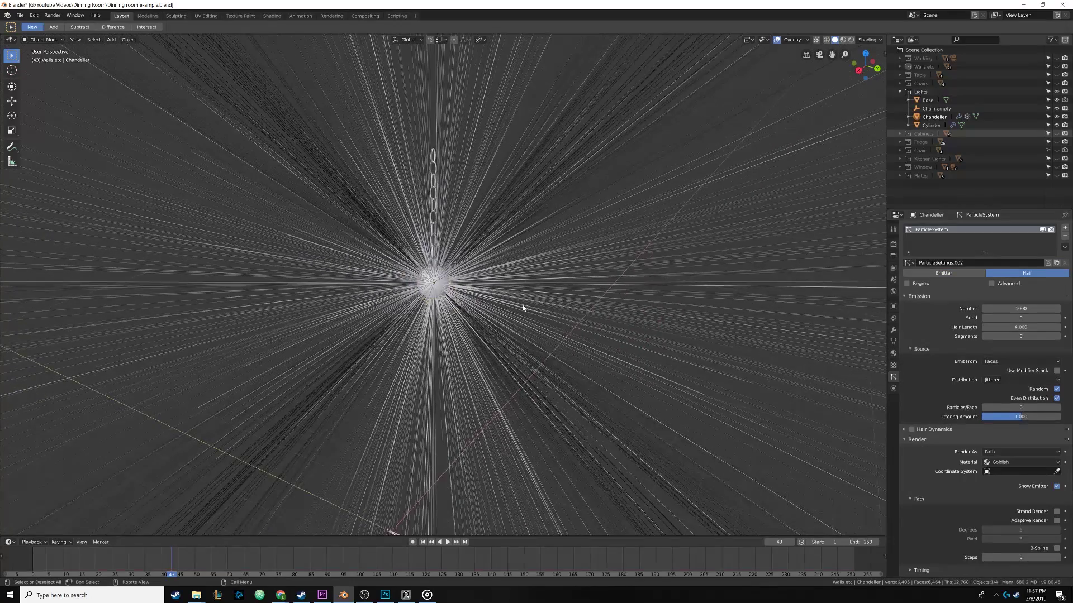
{"action": "middle_click_drag", "start_coordinate": [769, 386], "coordinate": [849, 416]}
{"action": "left_click", "coordinate": [993, 453]}
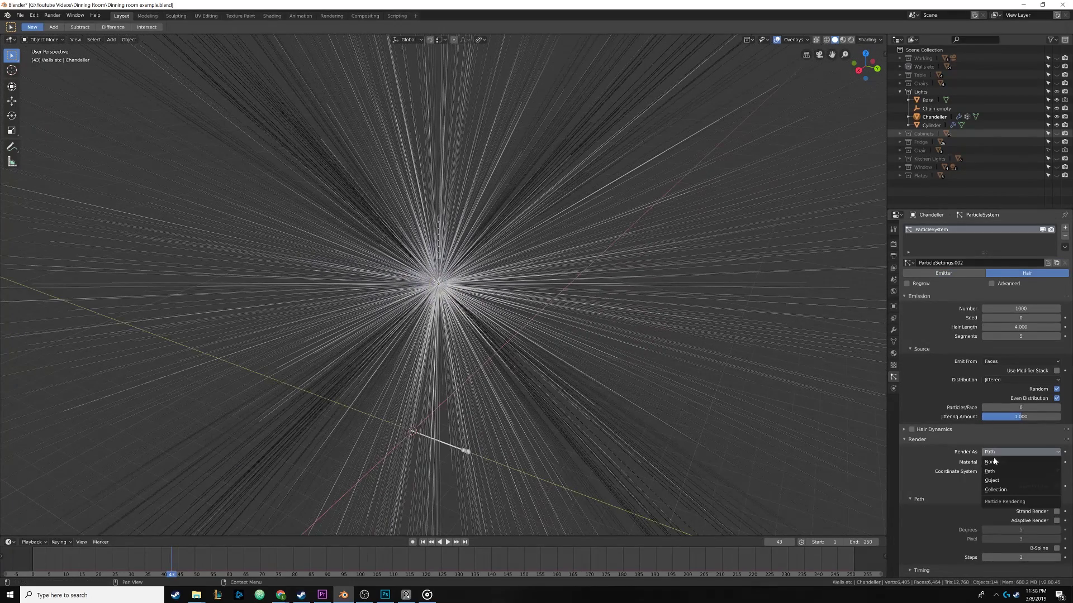
{"action": "left_click", "coordinate": [994, 480]}
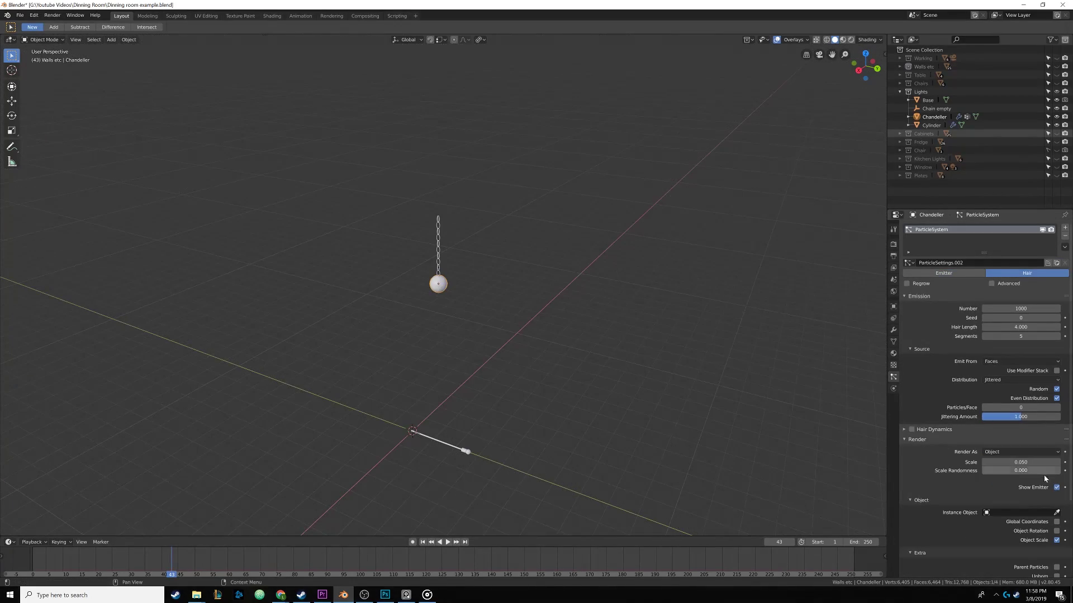
{"action": "left_click", "coordinate": [467, 451]}
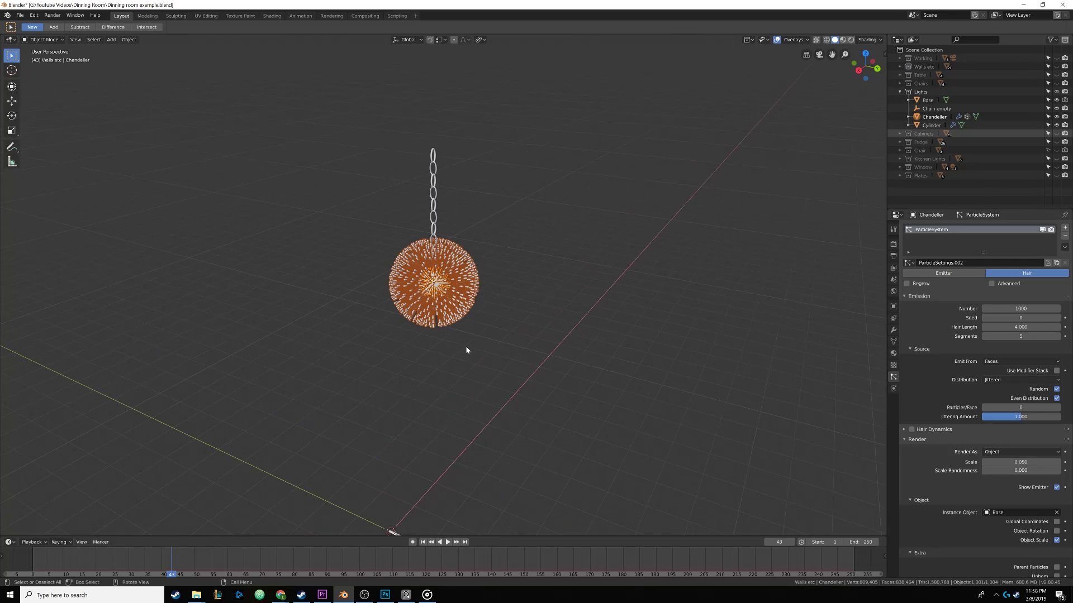
{"action": "scroll", "coordinate": [465, 349], "scroll_direction": "up", "scroll_amount": 3}
{"action": "mouse_move", "coordinate": [996, 463]}
{"action": "left_mouse_down"}
{"action": "mouse_move", "coordinate": [1050, 463]}
{"action": "mouse_move", "coordinate": [1016, 463]}
{"action": "left_mouse_up"}
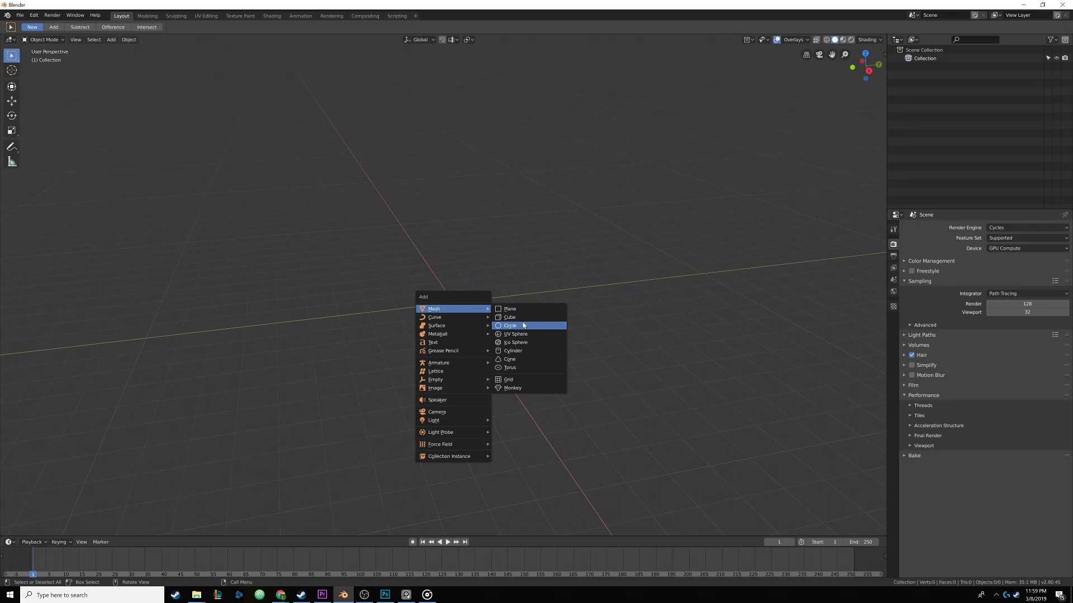
- Add a cylinder with cap fill type Nothing and rotate it 90° about the global Y axis
{"action": "left_click", "coordinate": [522, 353]}
{"action": "middle_click_drag", "start_coordinate": [545, 304], "coordinate": [497, 311]}
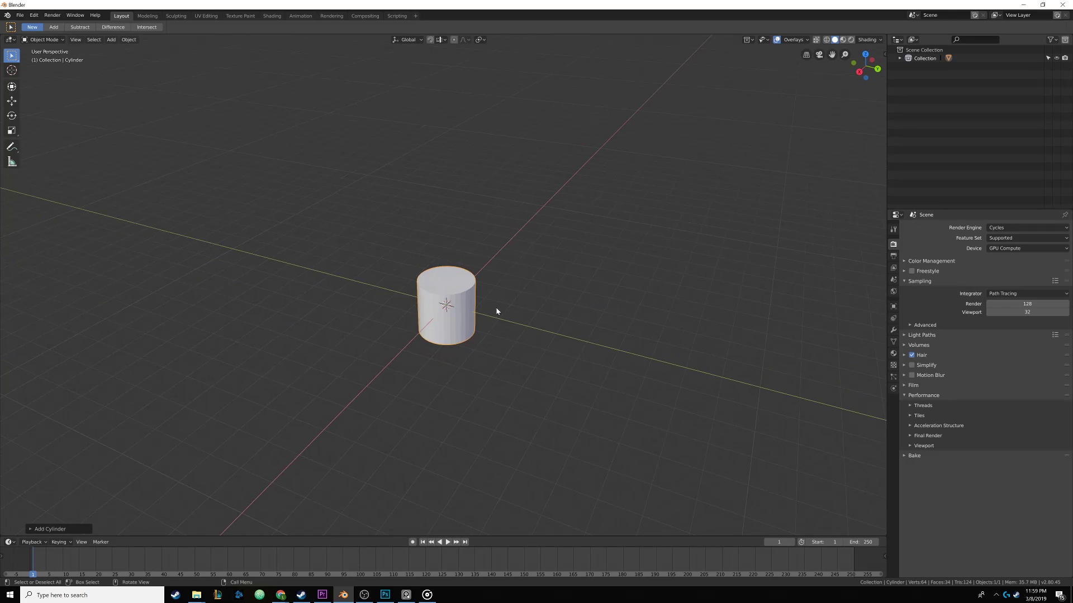
{"action": "left_click", "coordinate": [48, 529]}
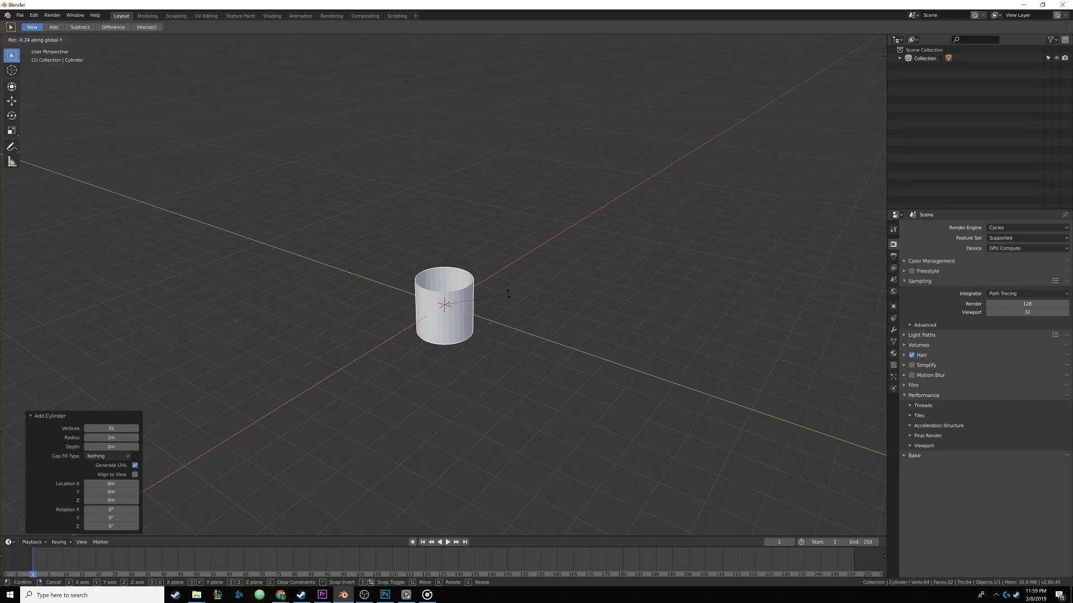
{"action": "type", "text": "90"}
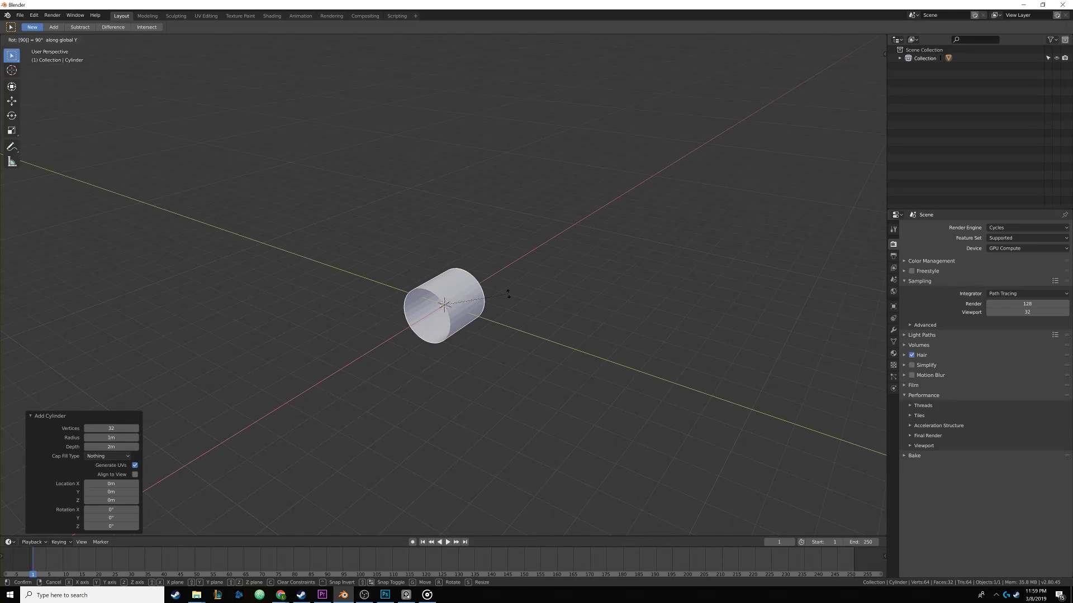
{"action": "key", "text": "Return"}
- Scale the open cylinder's mesh along Z into a tall oval in the right orthographic view
{"action": "key", "text": "KP_3"}
{"action": "key", "text": "Tab"}
{"action": "key", "text": "s"}
{"action": "key", "text": "z"}
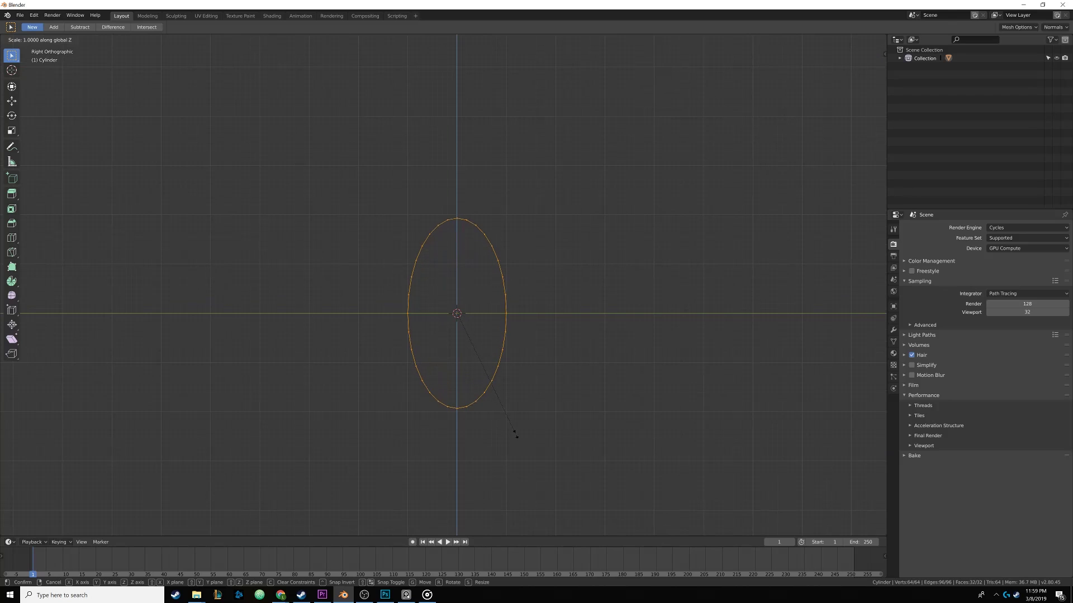
{"action": "left_click", "coordinate": [515, 434]}
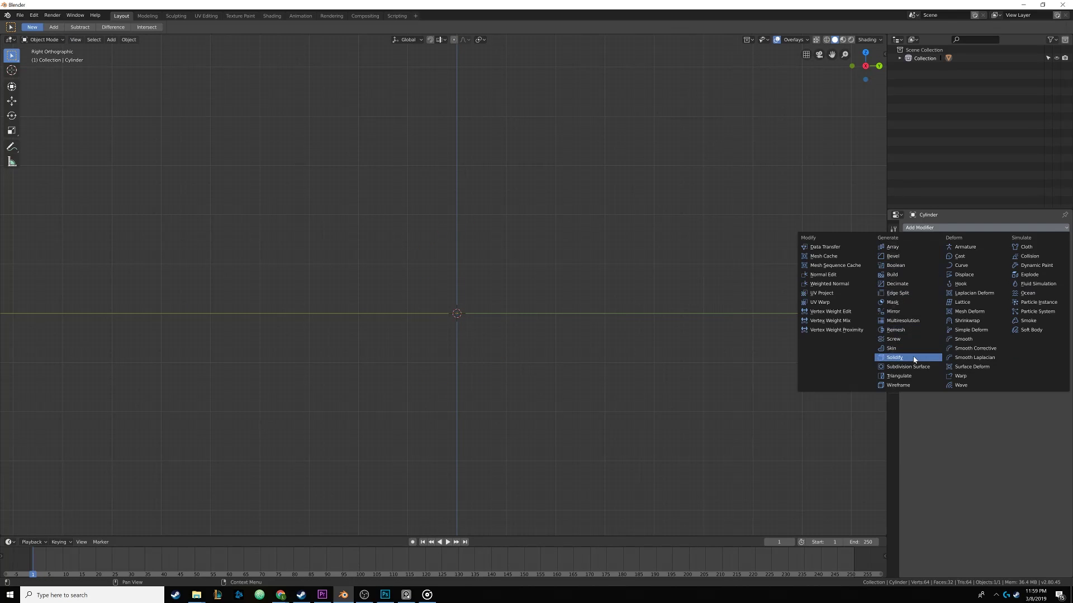
- Add a Solidify modifier to the oval cylinder and increase its thickness to form a chain link
{"action": "left_click", "coordinate": [914, 359]}
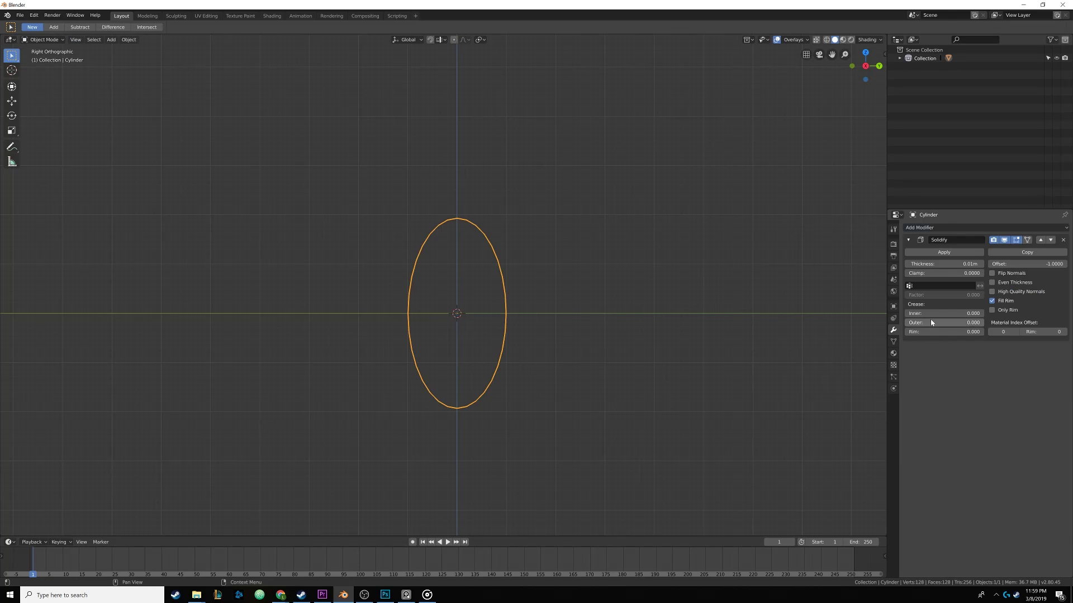
{"action": "left_click_drag", "start_coordinate": [971, 264], "coordinate": [1000, 263]}
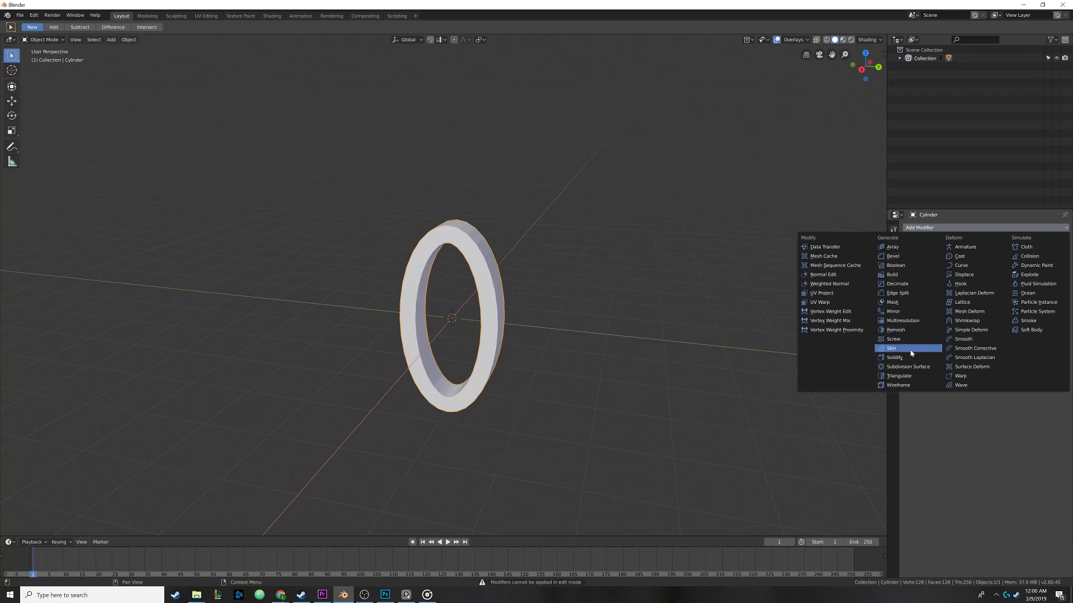
- Add a Subdivision Surface modifier to the chain link and set its viewport subdivisions to 2
{"action": "left_click", "coordinate": [910, 367]}
{"action": "middle_click_drag", "start_coordinate": [716, 315], "coordinate": [810, 296]}
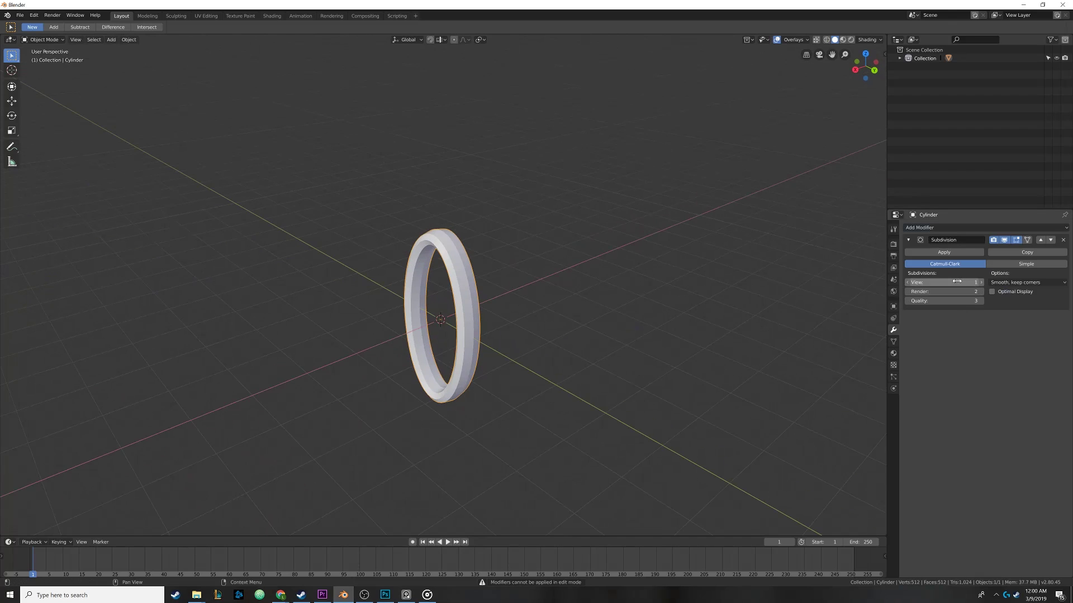
{"action": "left_click", "coordinate": [981, 283]}
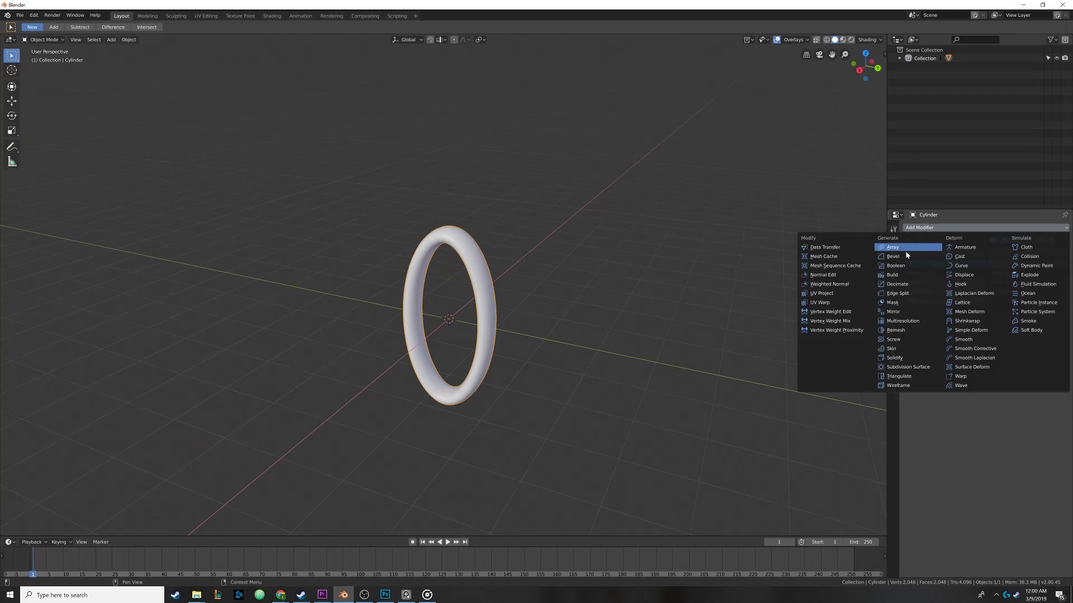
- Add an Array modifier to the chain link and a new empty, and use the empty as the array's object offset
{"action": "left_click", "coordinate": [905, 249]}
{"action": "key", "text": "shift+a"}
{"action": "mouse_move", "coordinate": [473, 317]}
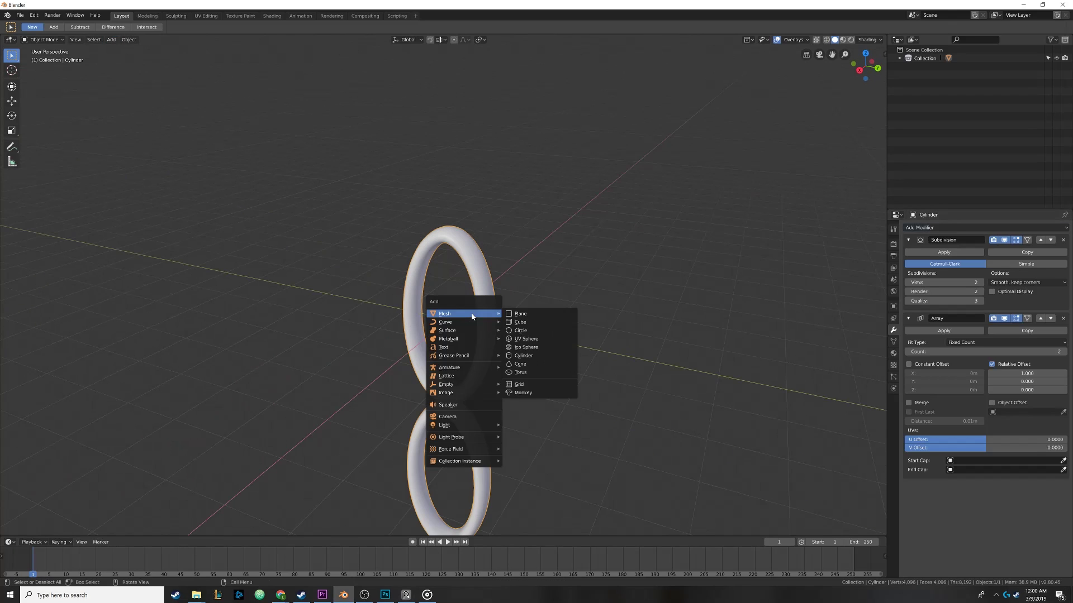
{"action": "mouse_move", "coordinate": [457, 388]}
{"action": "left_click", "coordinate": [528, 388]}
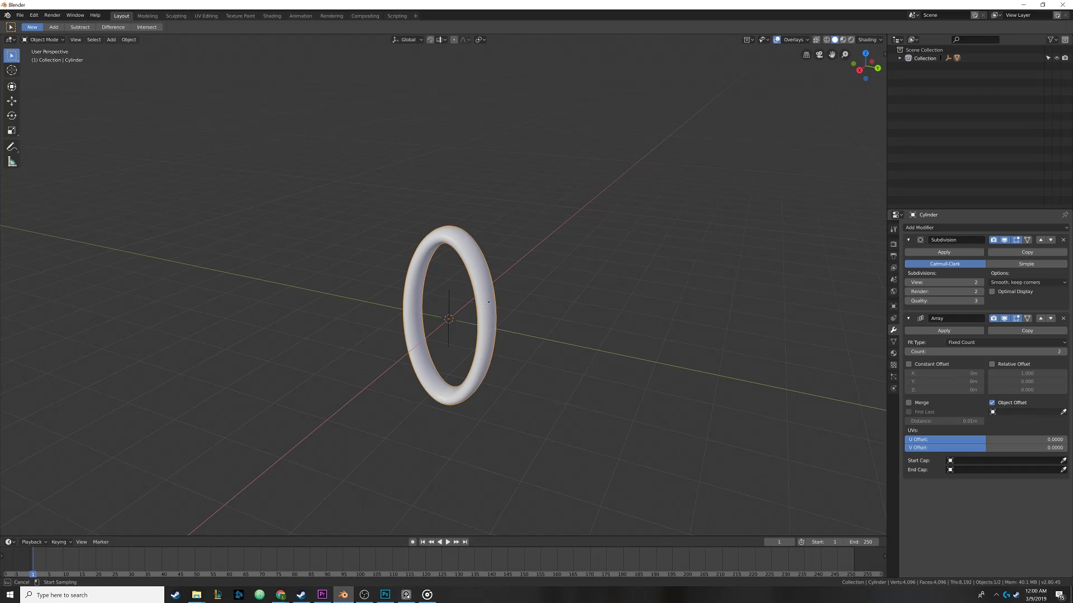
{"action": "left_click", "coordinate": [453, 300]}
- Rotate the offset empty so neighbouring links interlock, and raise the Array count to lengthen the chain
{"action": "left_click", "coordinate": [450, 304]}
{"action": "key", "text": "r"}
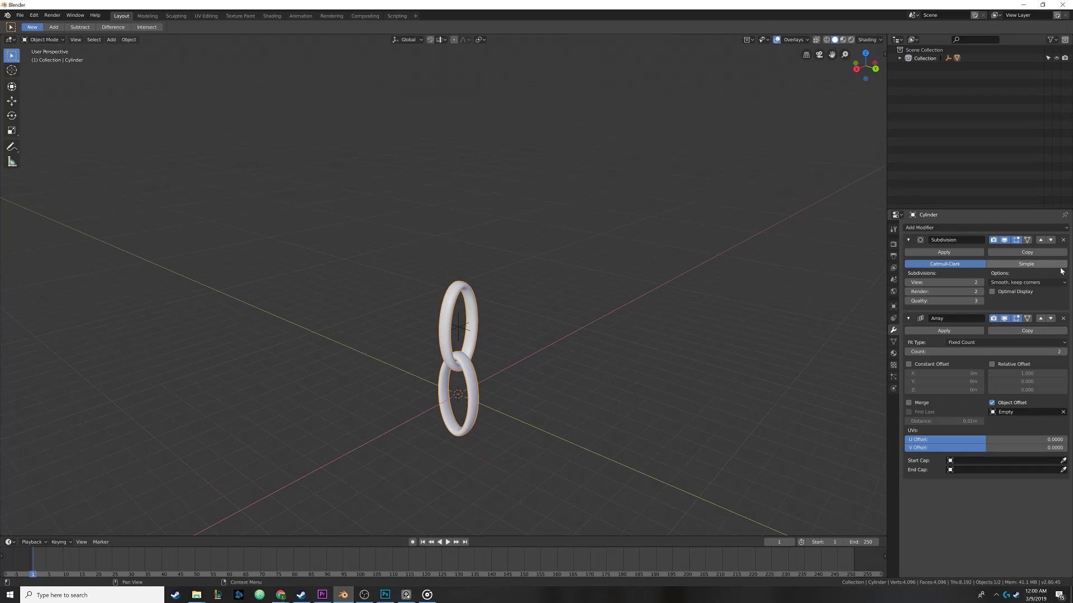
{"action": "left_click", "coordinate": [1065, 352]}
{"action": "left_click", "coordinate": [1065, 352]}
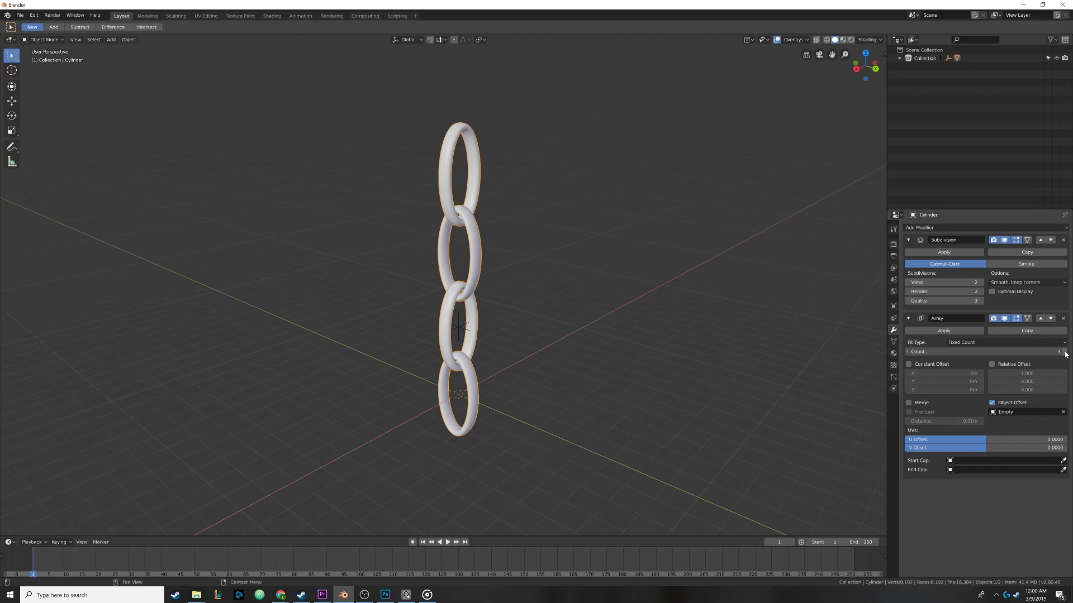
{"action": "left_click", "coordinate": [1065, 352]}
{"action": "left_click", "coordinate": [1064, 352]}
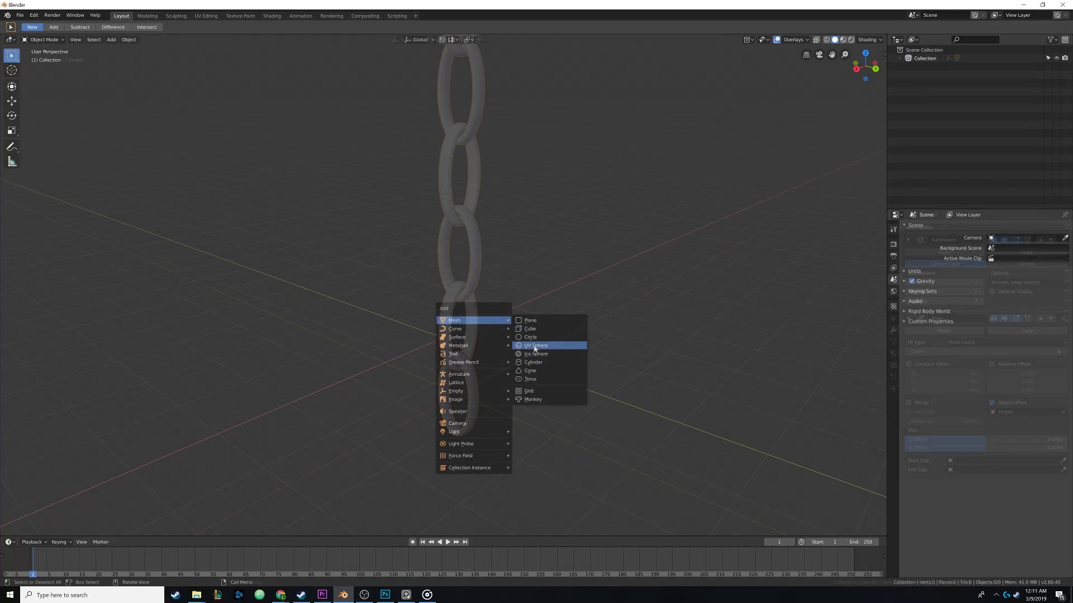
- Flatten a new cylinder along Z into a thin disc for the plate
{"action": "key", "text": "s"}
{"action": "key", "text": "z"}
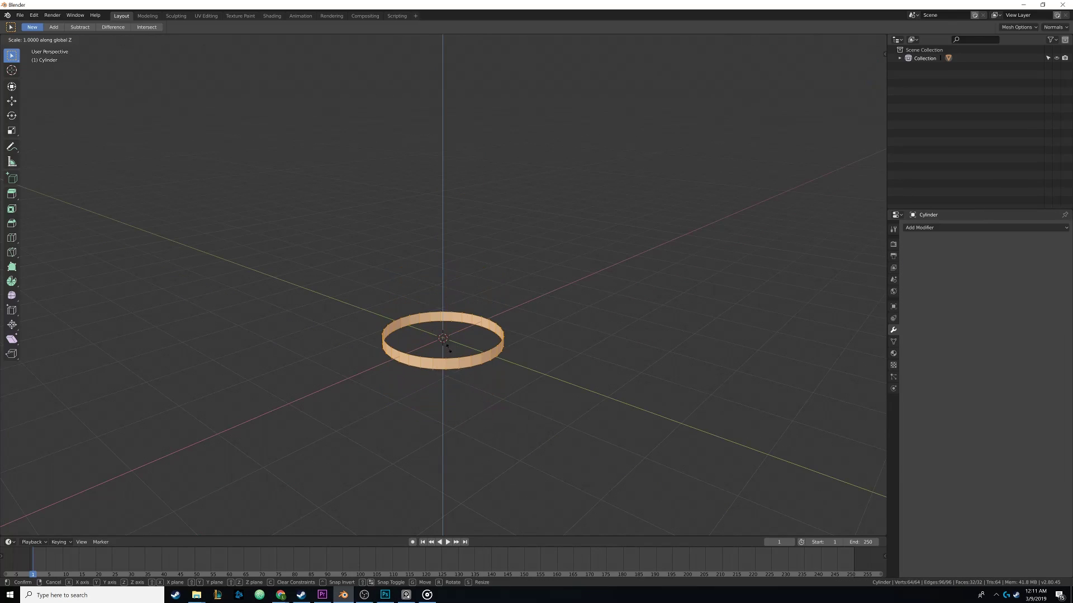
{"action": "left_click", "coordinate": [449, 350]}
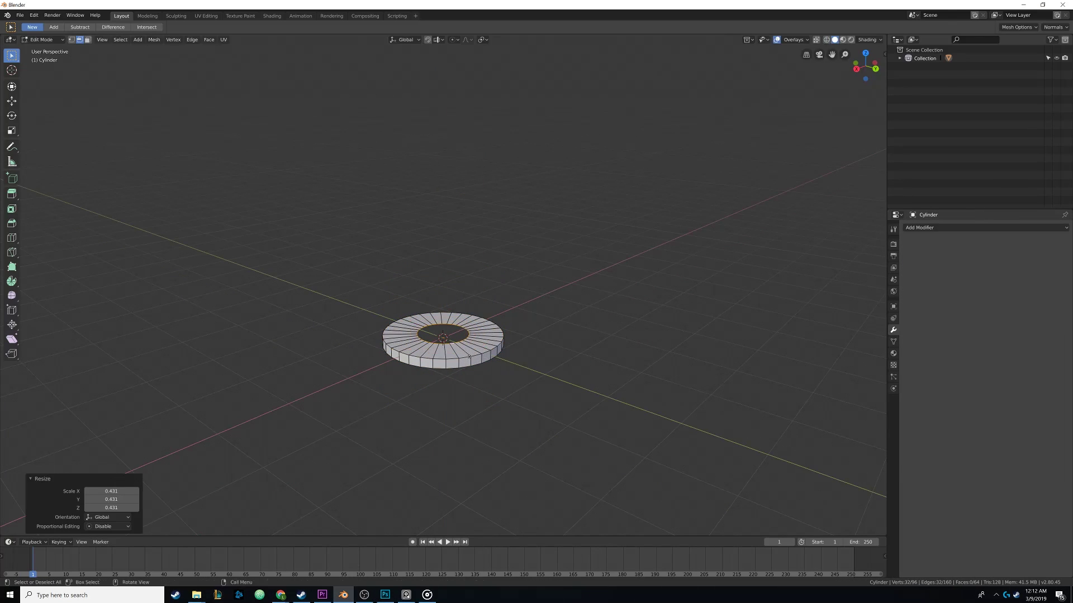
- Merge the disc's inner ring at its centre, and extrude the bottom outer edge loop and scale it inward
{"action": "key", "text": "alt+m"}
{"action": "left_click", "coordinate": [509, 349]}
{"action": "left_click", "coordinate": [499, 358], "text": "alt"}
{"action": "key", "text": "e"}
{"action": "key", "text": "s"}
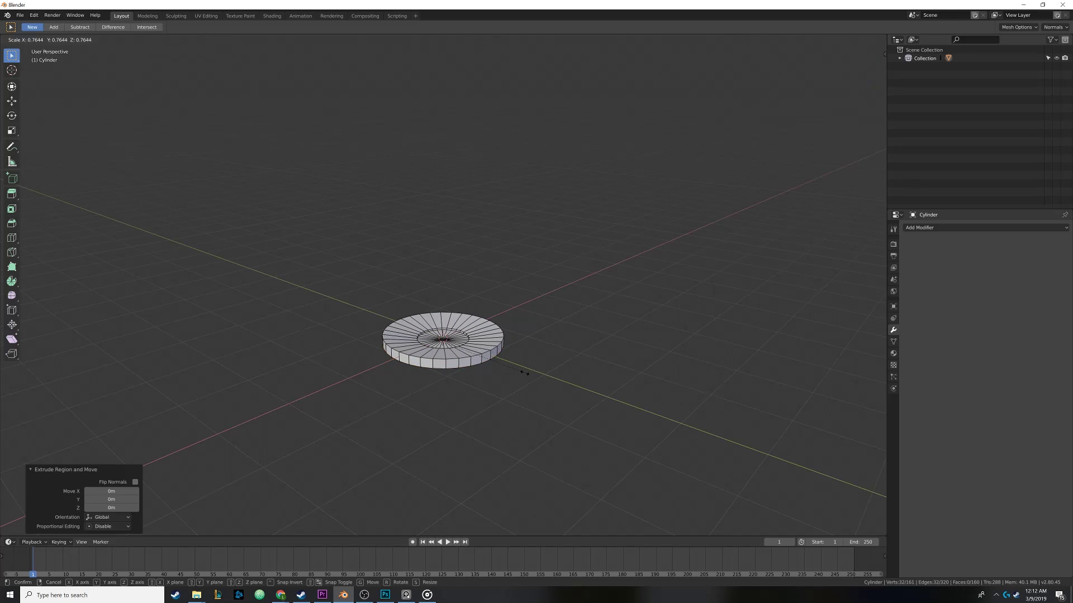
{"action": "left_click", "coordinate": [485, 352]}
- Add a Subdivision Surface modifier to the plate and sharpen its bottom outer edge with a loop cut
{"action": "key", "text": "Tab"}
{"action": "left_click", "coordinate": [918, 228]}
{"action": "left_click", "coordinate": [897, 366]}
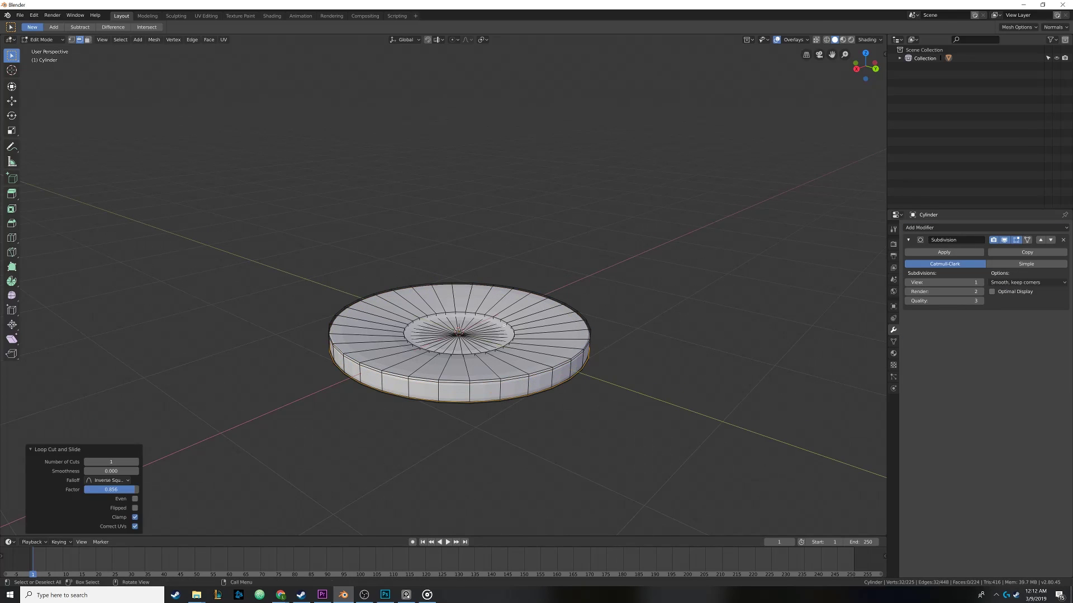
{"action": "key", "text": "Tab"}
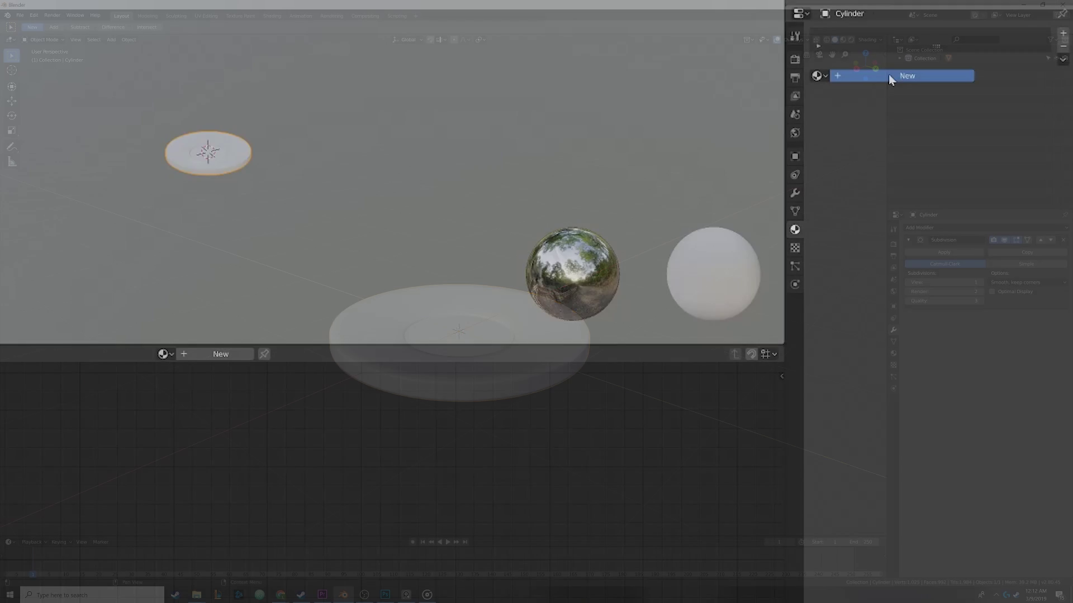
- Create a new material for the plate, and open and enlarge the material preview
{"action": "left_click", "coordinate": [889, 74]}
{"action": "left_click", "coordinate": [822, 114]}
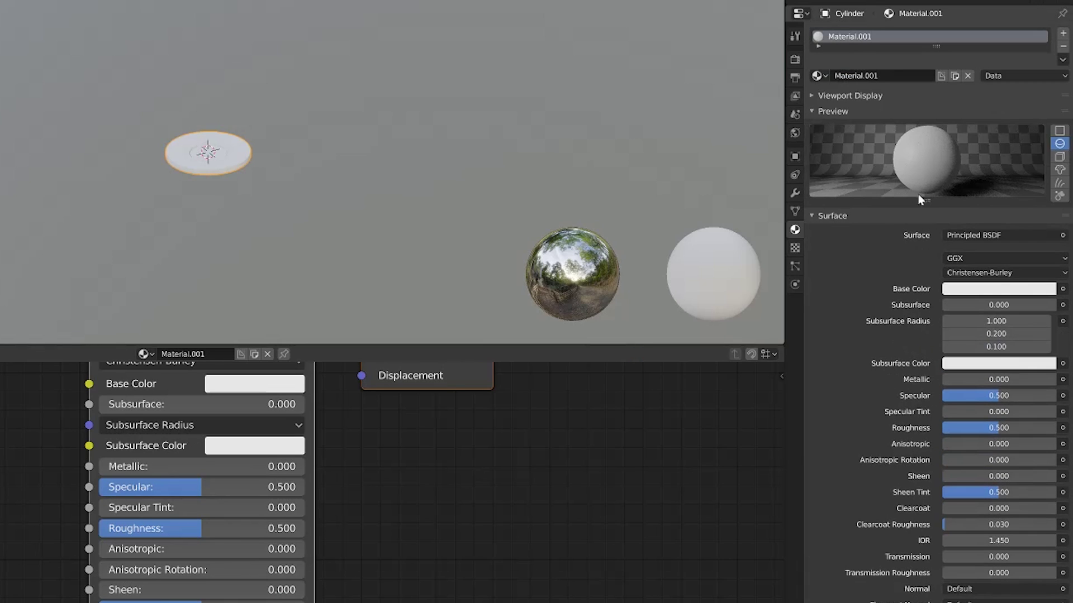
{"action": "left_click_drag", "start_coordinate": [928, 202], "coordinate": [928, 286]}
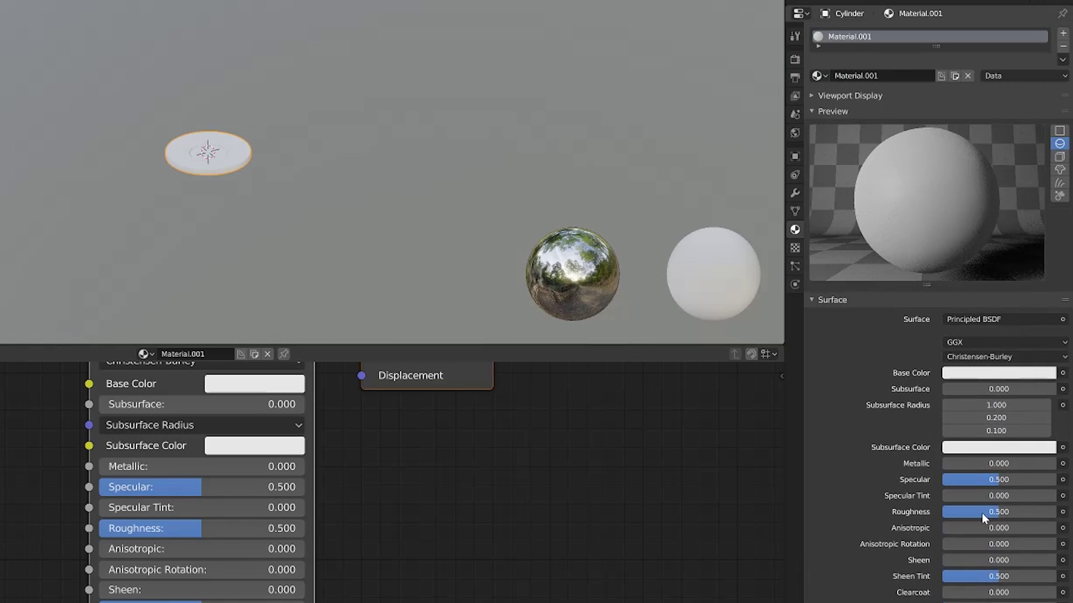
- Set the plate material's Roughness to 0 and preview the material on the monkey shape
{"action": "left_click_drag", "start_coordinate": [999, 512], "coordinate": [943, 512]}
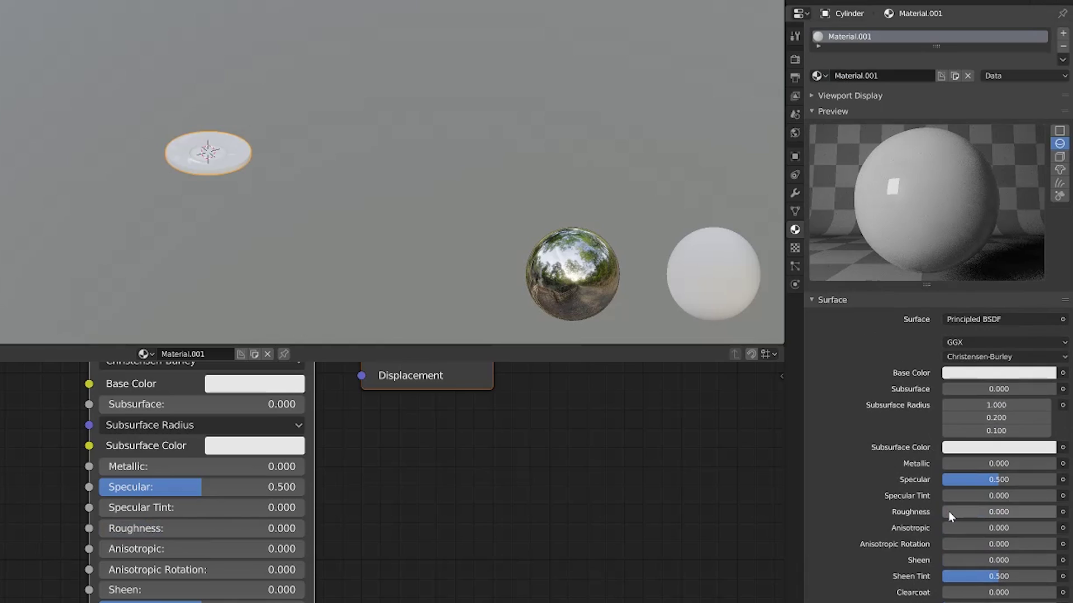
{"action": "left_click", "coordinate": [1059, 171]}
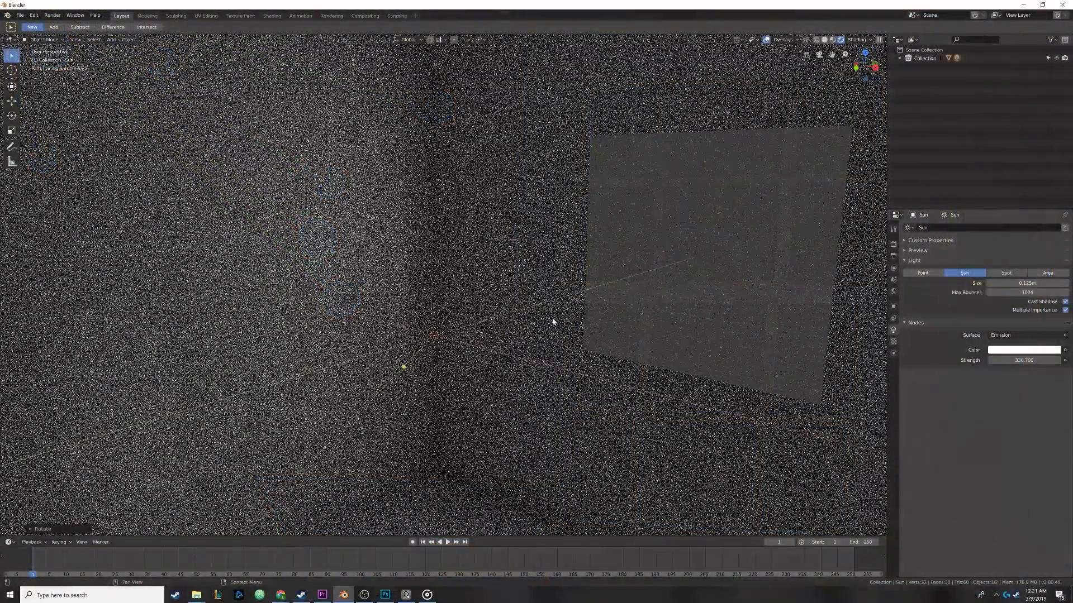
{"action": "middle_click_drag", "start_coordinate": [494, 303], "coordinate": [489, 301]}
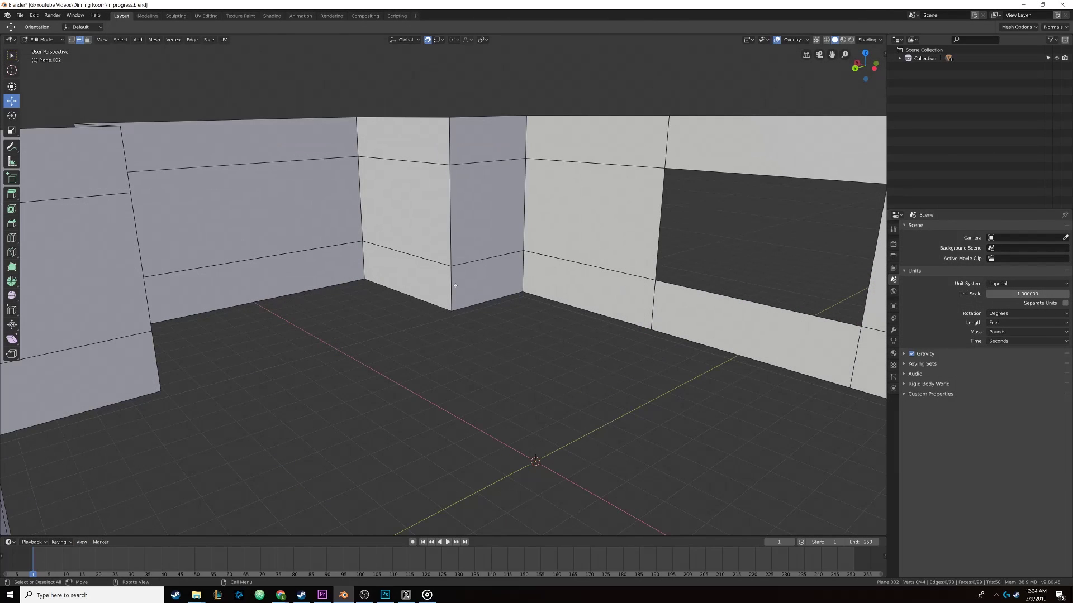
- Cut an edge loop around the walls near the floor and select the band of wall faces below it
{"action": "key", "text": "ctrl+r"}
{"action": "left_click", "coordinate": [452, 285]}
{"action": "right_click", "coordinate": [451, 283]}
{"action": "right_click", "coordinate": [451, 284]}
{"action": "key", "text": "Escape"}
{"action": "key", "text": "3"}
{"action": "left_click", "coordinate": [454, 296], "text": "alt"}
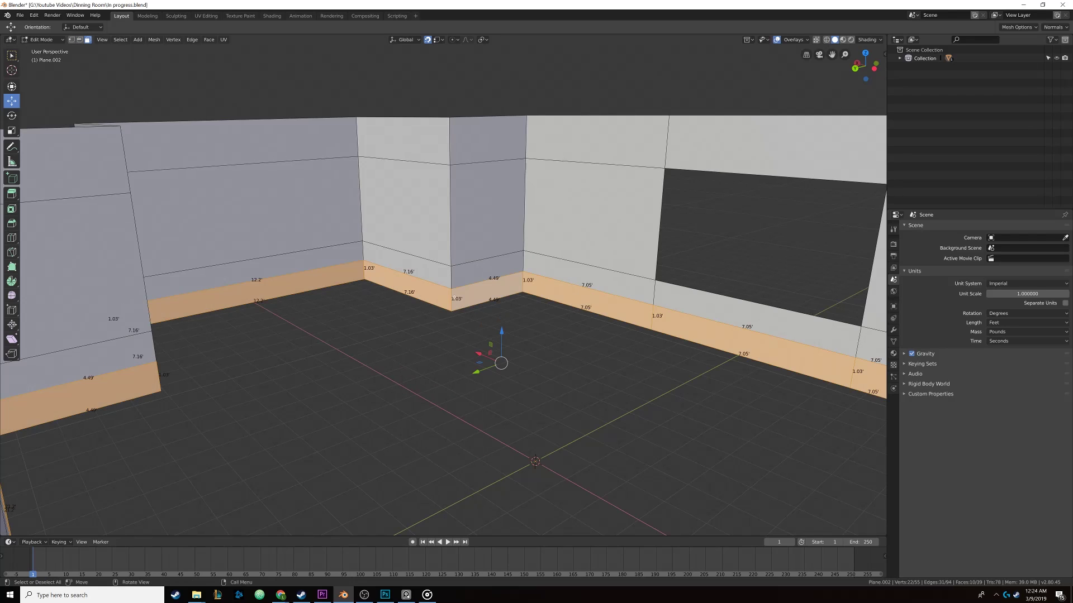
- Duplicate the selected wall band in place, separate the copy into its own baseboard object, and select it in Object Mode
{"action": "key", "text": "shift+d"}
{"action": "key", "text": "Escape"}
{"action": "key", "text": "p"}
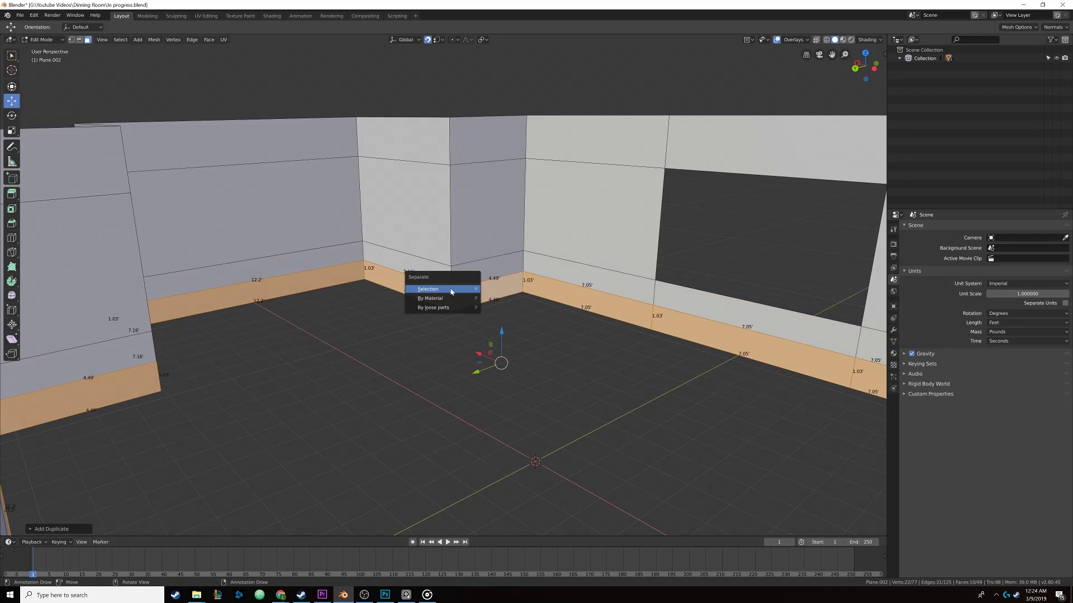
{"action": "left_click", "coordinate": [450, 290]}
{"action": "mouse_move", "coordinate": [450, 290]}
{"action": "middle_mouse_down", "text": "shift"}
{"action": "mouse_move", "coordinate": [470, 302]}
{"action": "mouse_move", "coordinate": [461, 276]}
{"action": "middle_mouse_up", "text": "shift"}
{"action": "key", "text": "Tab"}
{"action": "left_click", "coordinate": [470, 303]}
{"action": "middle_click_drag", "start_coordinate": [525, 274], "coordinate": [486, 328], "text": "shift"}
{"action": "scroll", "coordinate": [507, 335], "scroll_direction": "up", "scroll_amount": 2}
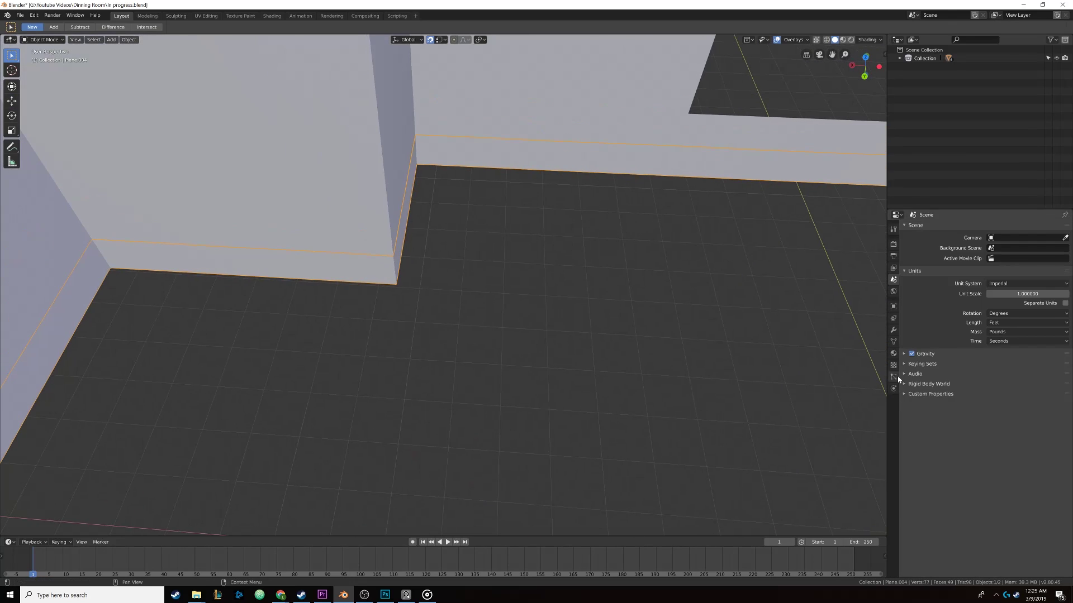
- Add a Solidify modifier to the baseboard and set its thickness to -0.1455'
{"action": "left_click", "coordinate": [893, 329]}
{"action": "left_click", "coordinate": [932, 228]}
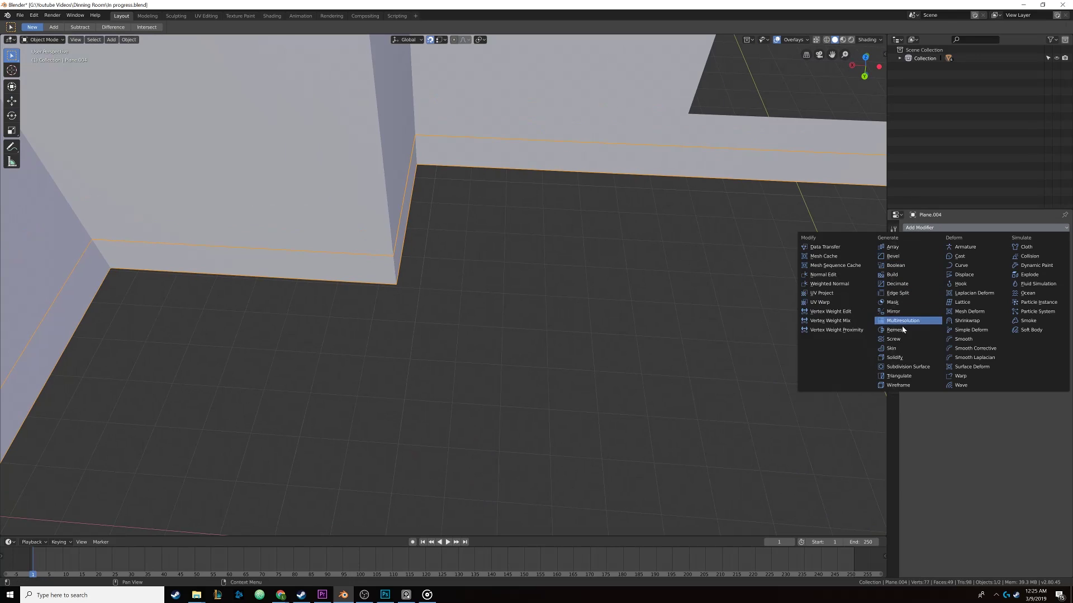
{"action": "left_click", "coordinate": [899, 358]}
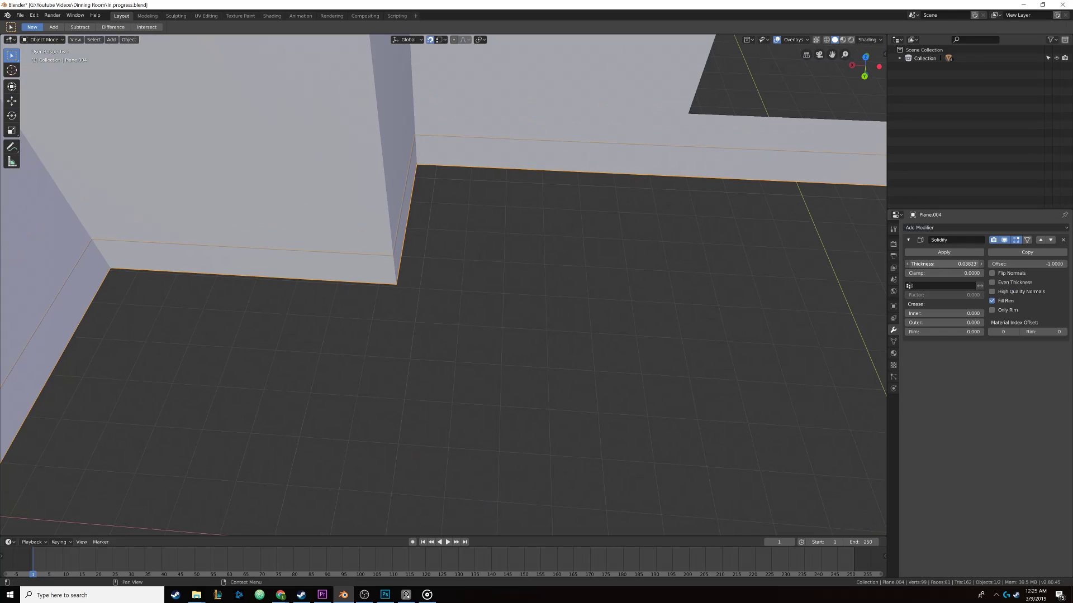
{"action": "left_click_drag", "start_coordinate": [945, 263], "coordinate": [956, 263]}
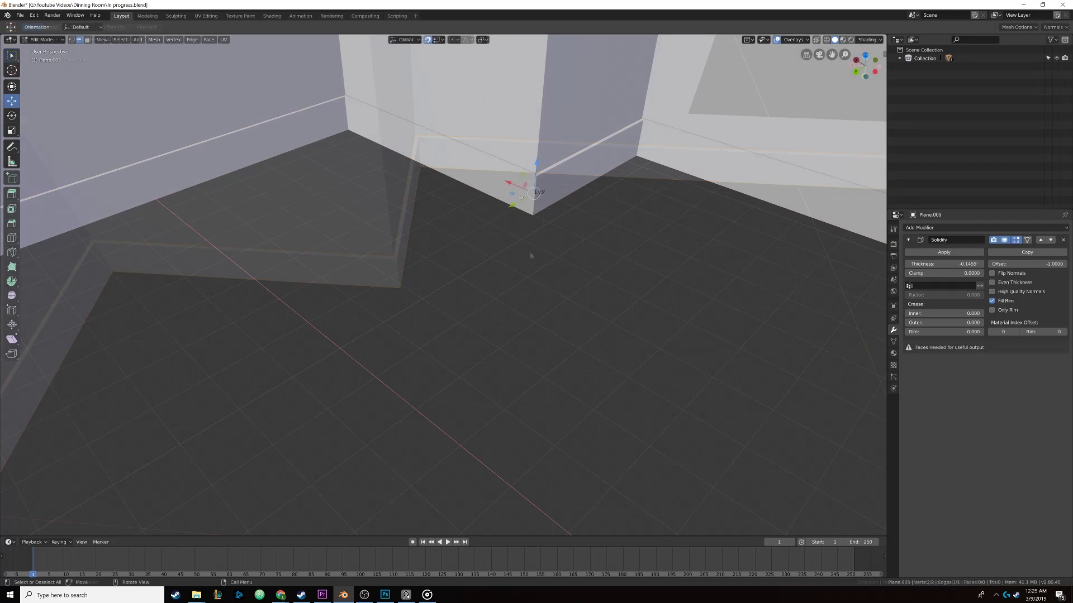
- Extrude the end edge of the separate baseboard piece along the global Y axis into a long strip, and return to Object Mode
{"action": "key", "text": "e"}
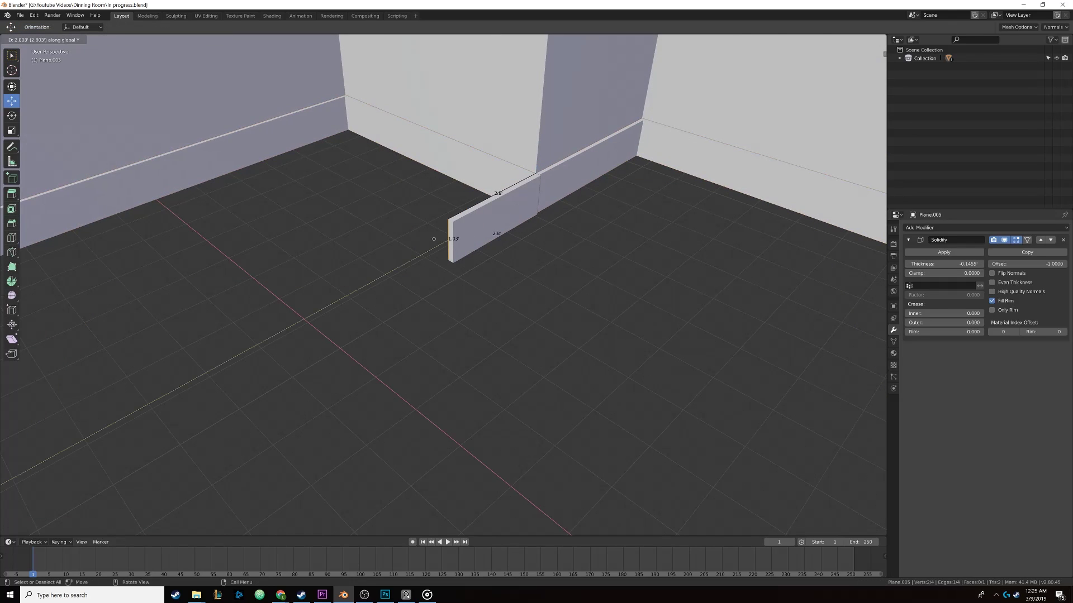
{"action": "left_click", "coordinate": [306, 311]}
{"action": "key", "text": "Tab"}
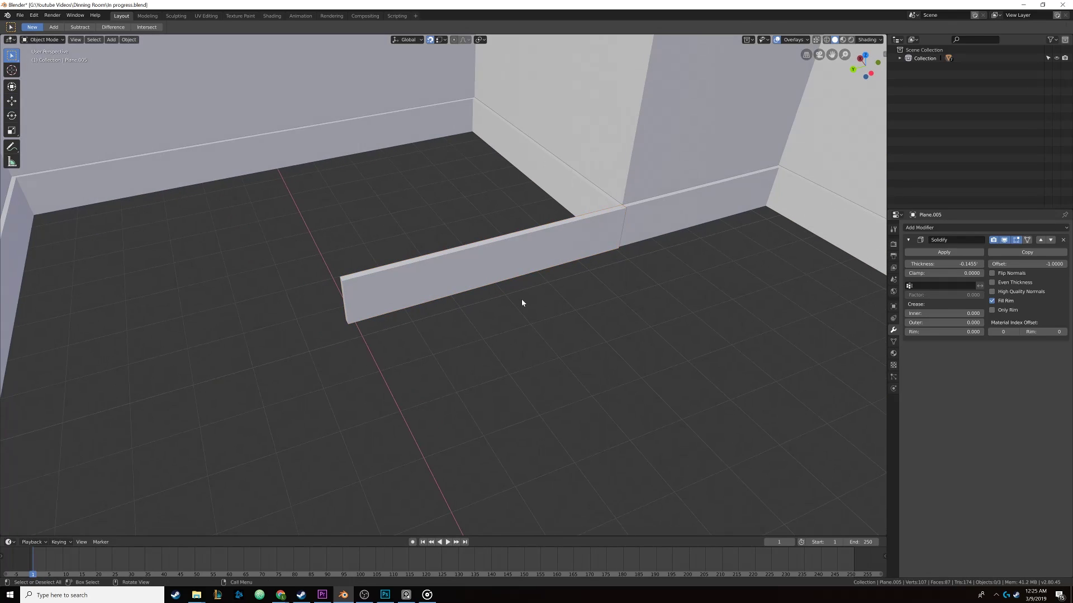
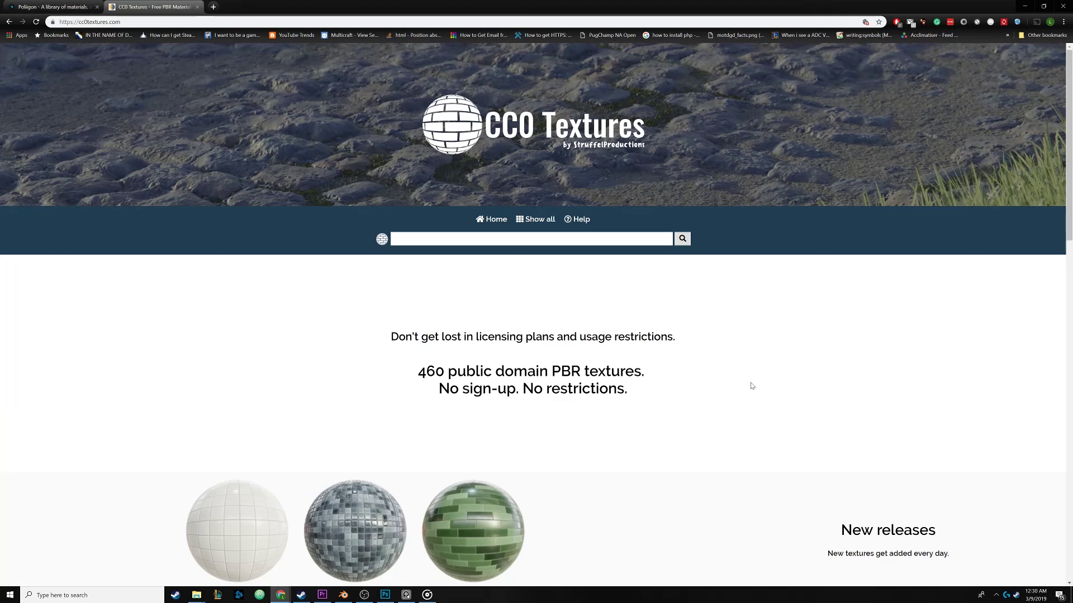
- Browse the new releases and material categories on the CC0 Textures site
{"action": "scroll", "coordinate": [751, 386], "scroll_direction": "down", "scroll_amount": 5}
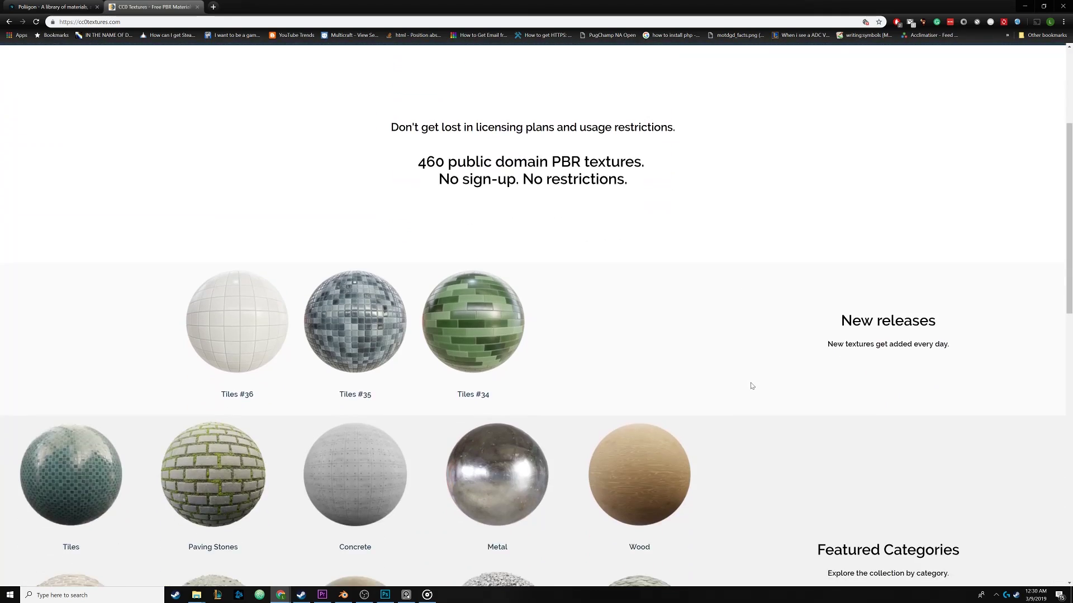
{"action": "scroll", "coordinate": [752, 386], "scroll_direction": "down", "scroll_amount": 4}
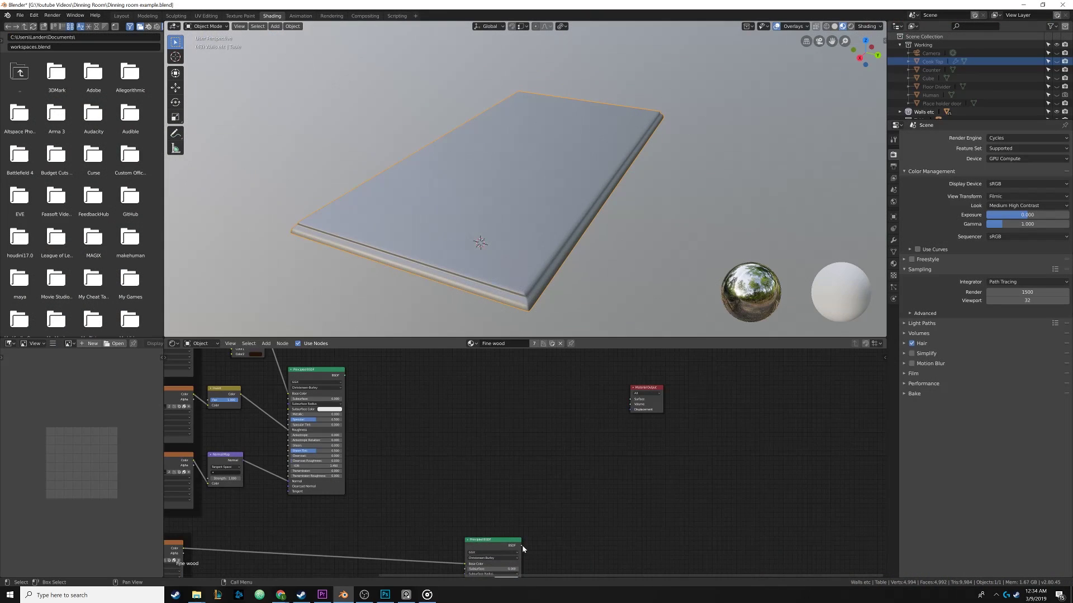
- Switch to Blender and connect the lower Principled BSDF to the surface of the Fine wood material's output
{"action": "left_click_drag", "start_coordinate": [521, 546], "coordinate": [630, 401]}
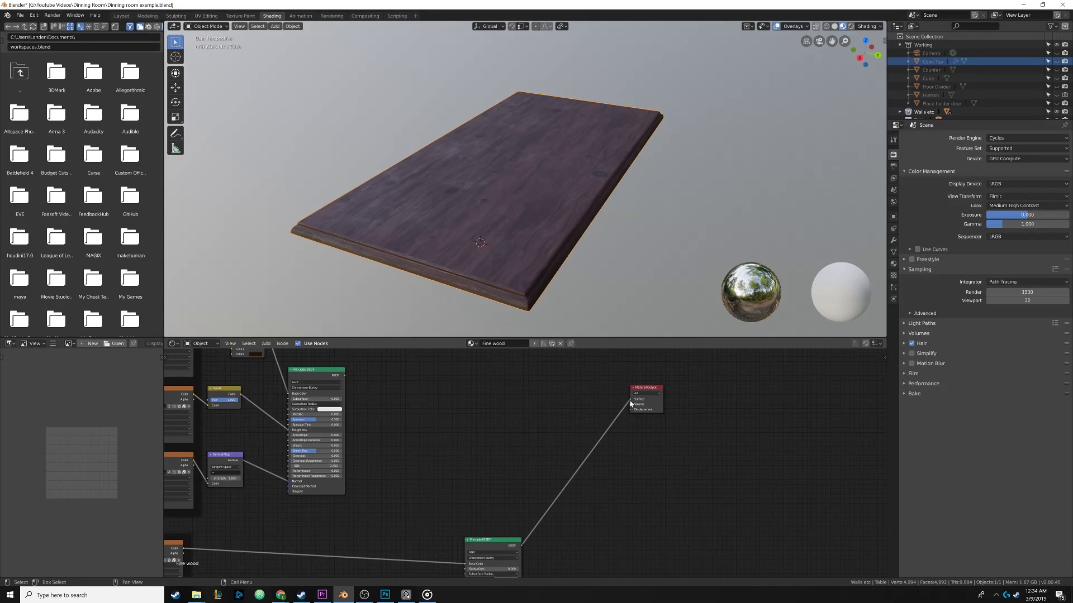
{"action": "left_click", "coordinate": [835, 27]}
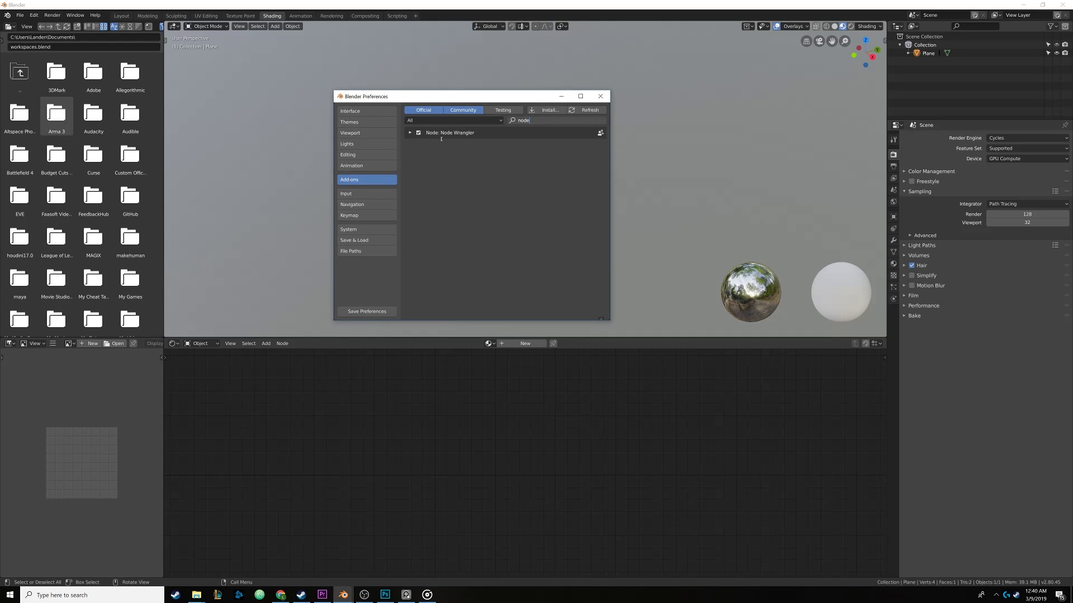
- Create a material on the plane and load the four Wood10 texture maps into it with Principled Texture Setup
{"action": "left_click", "coordinate": [602, 97]}
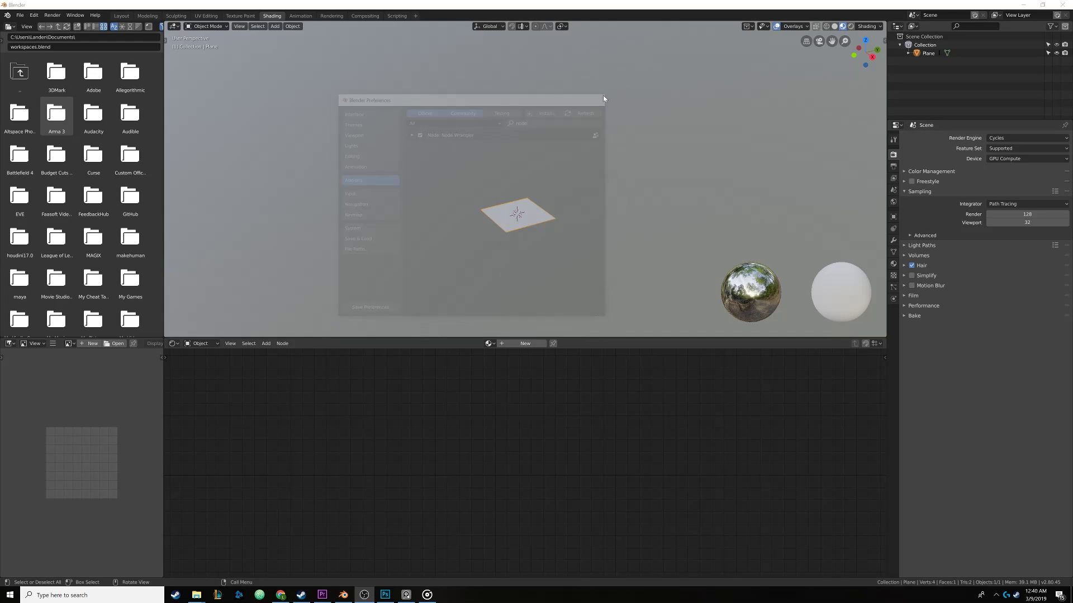
{"action": "left_click", "coordinate": [523, 344]}
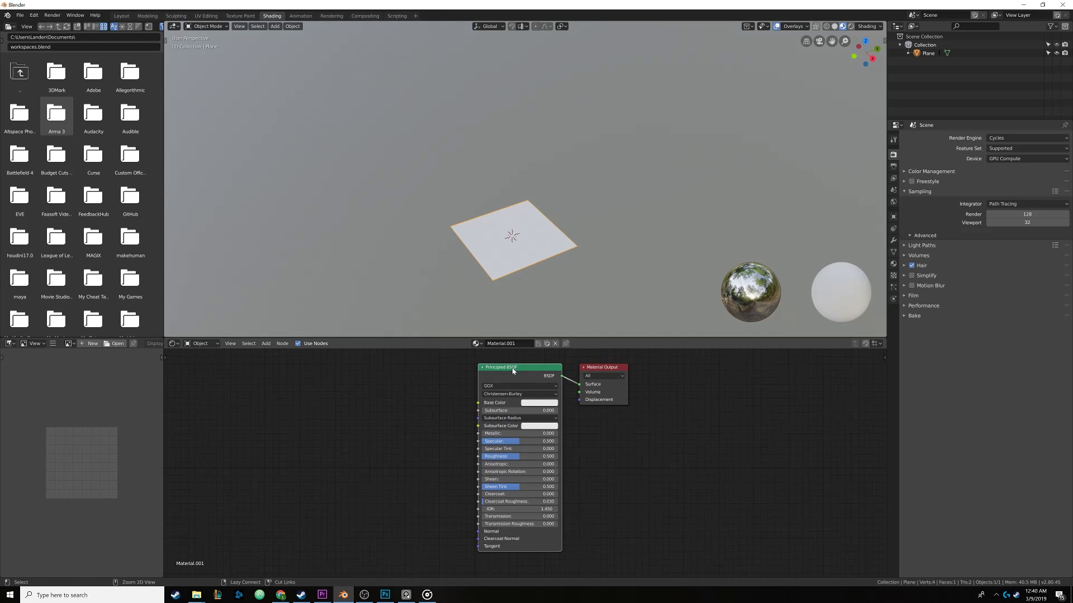
{"action": "key", "text": "ctrl+shift+t"}
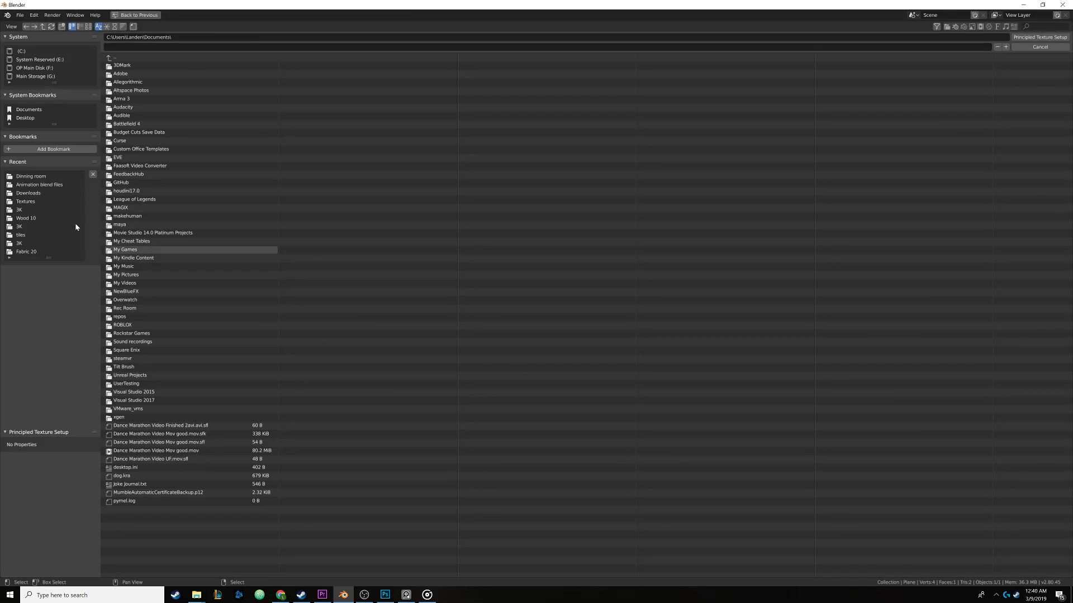
{"action": "left_click", "coordinate": [27, 178]}
{"action": "left_click", "coordinate": [26, 218]}
{"action": "key", "text": "a"}
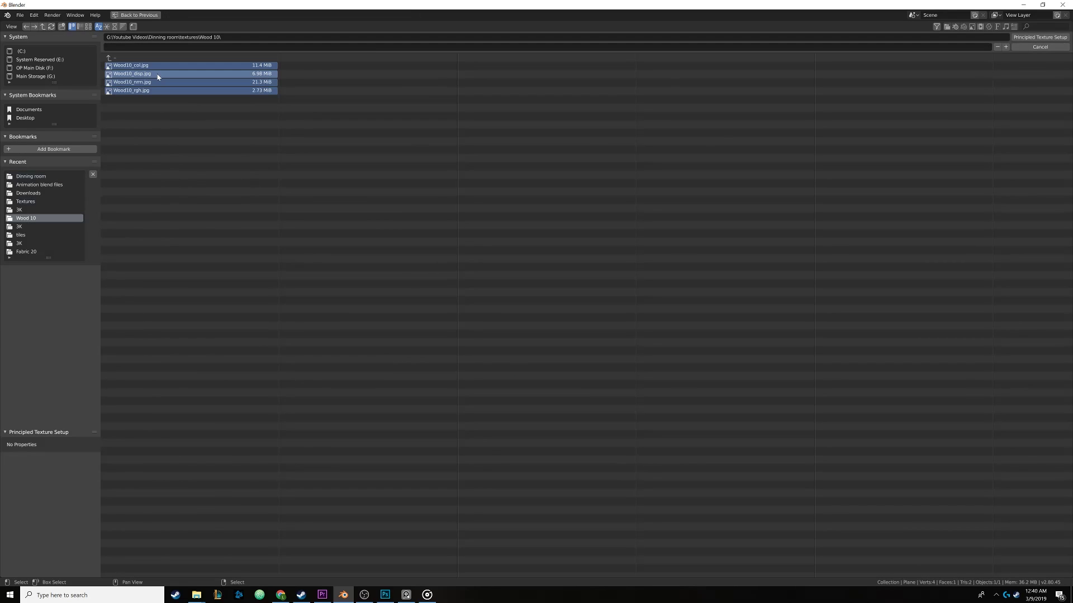
{"action": "left_click", "coordinate": [1040, 38]}
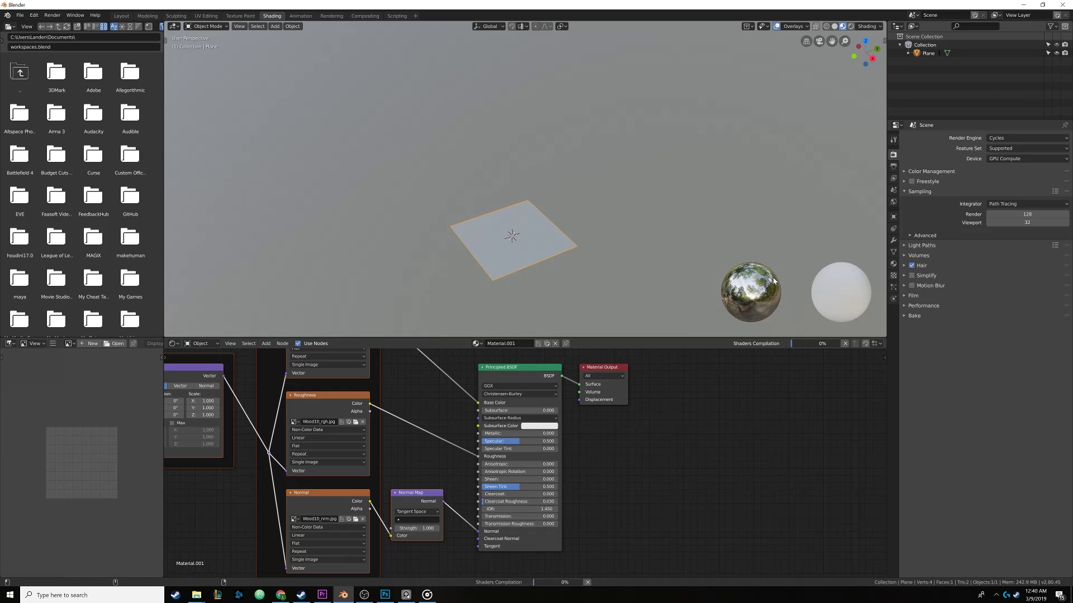
{"action": "scroll", "coordinate": [462, 420], "scroll_direction": "down", "scroll_amount": 5}
{"action": "mouse_move", "coordinate": [462, 420]}
{"action": "middle_mouse_down"}
{"action": "mouse_move", "coordinate": [526, 456]}
{"action": "mouse_move", "coordinate": [516, 445]}
{"action": "middle_mouse_up"}
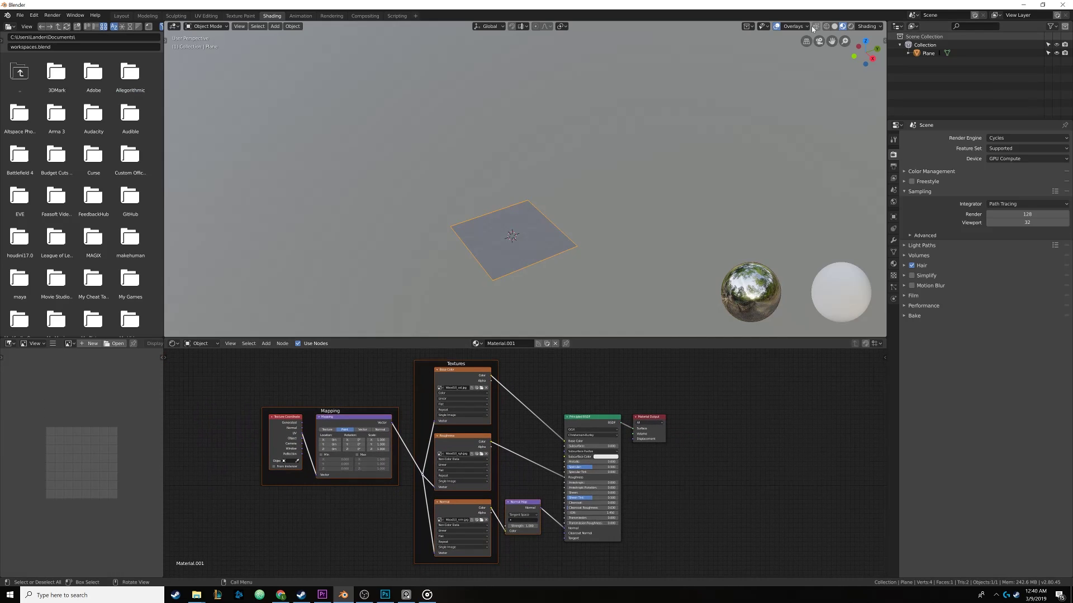
{"action": "scroll", "coordinate": [565, 259], "scroll_direction": "up", "scroll_amount": 5}
{"action": "middle_click_drag", "start_coordinate": [560, 268], "coordinate": [584, 271]}
{"action": "left_click_drag", "start_coordinate": [358, 449], "coordinate": [402, 450]}
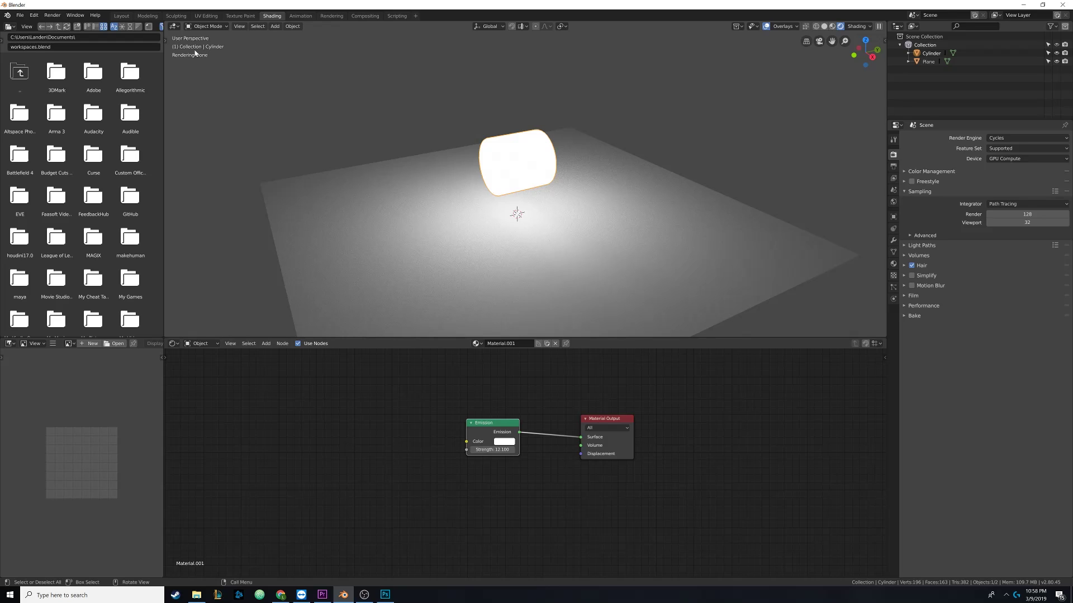
- Switch to the Layout workspace and add a point light to the cylinder scene
{"action": "left_click", "coordinate": [121, 16]}
{"action": "key", "text": "shift+a"}
{"action": "mouse_move", "coordinate": [480, 176]}
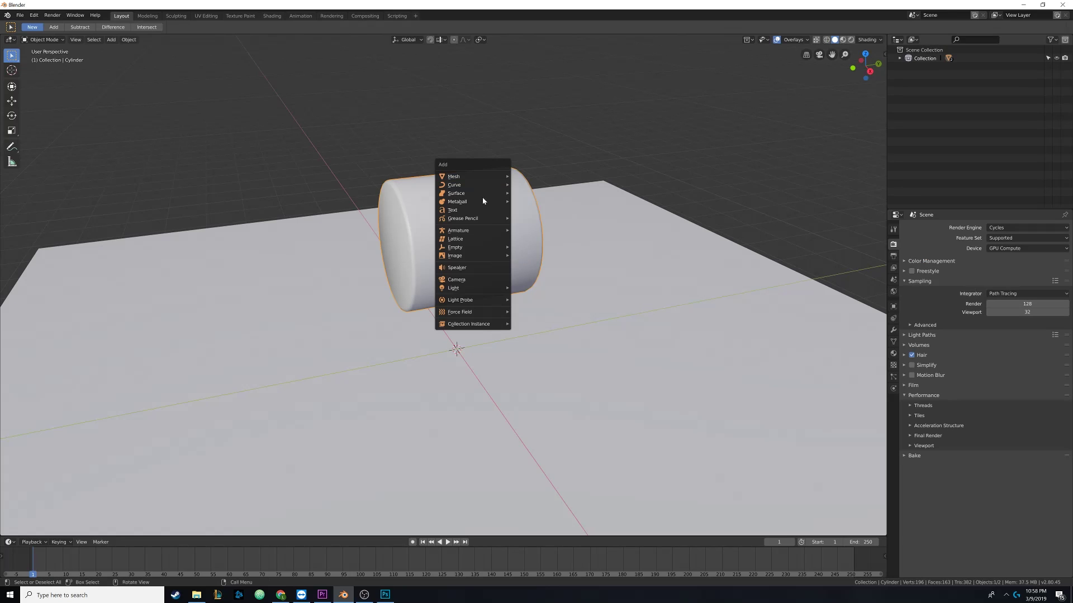
{"action": "mouse_move", "coordinate": [483, 288]}
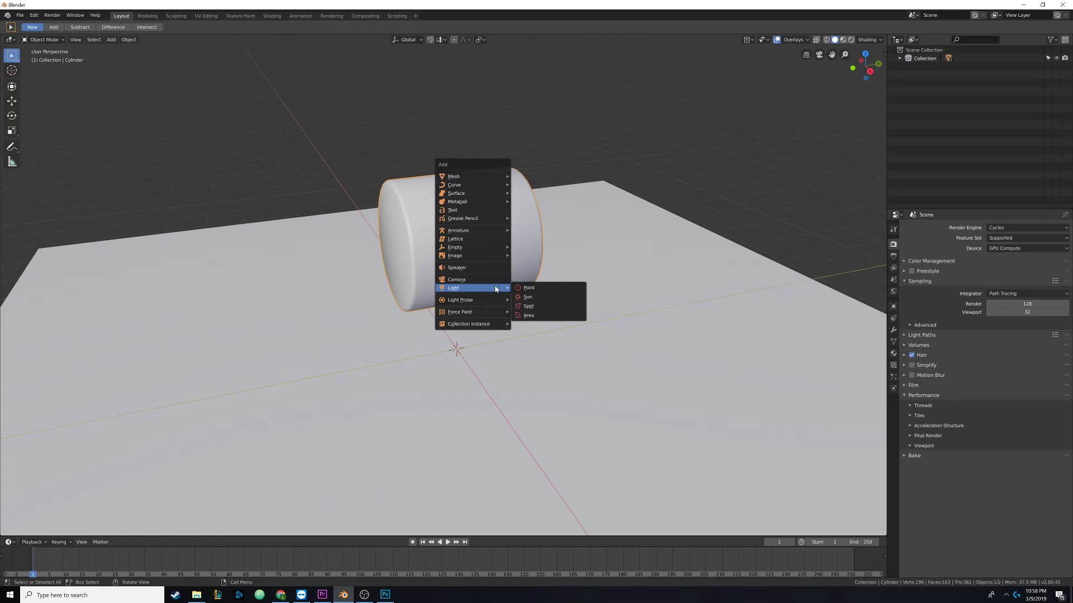
{"action": "left_click", "coordinate": [545, 291]}
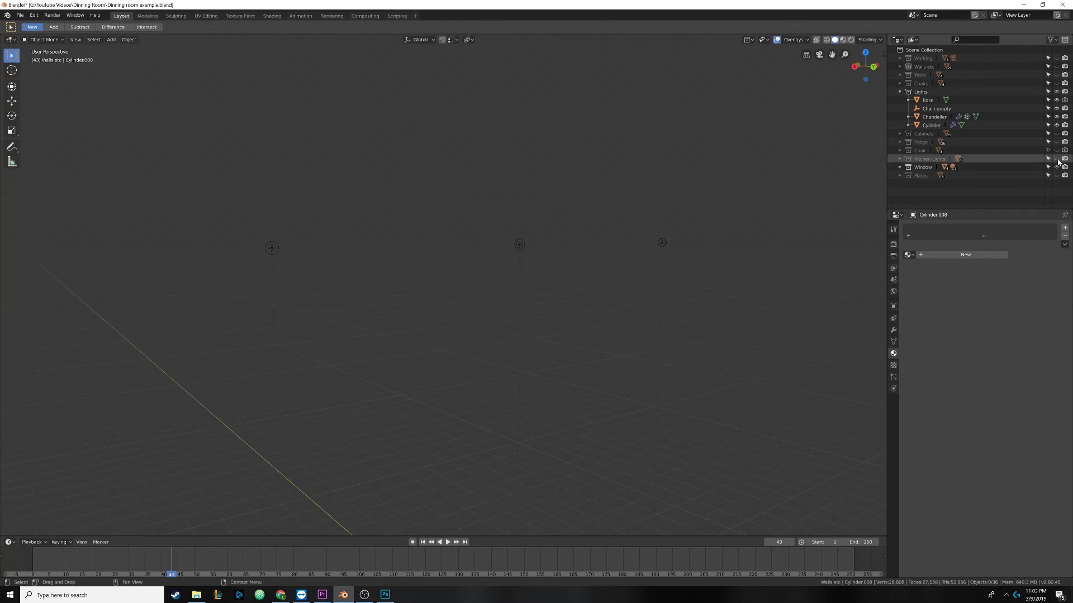
{"action": "key", "text": "a"}
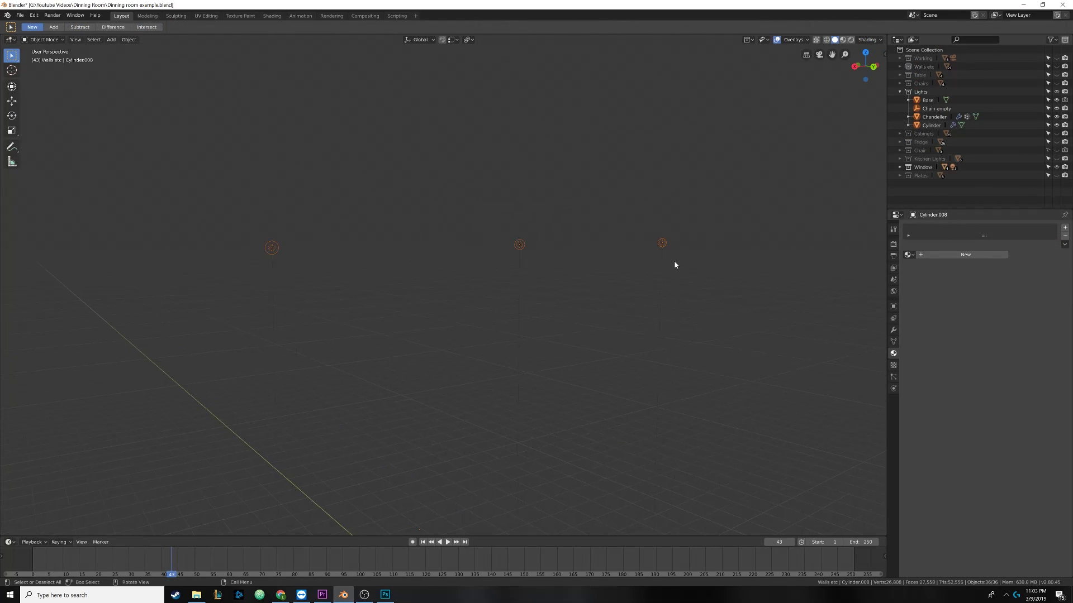
{"action": "key", "text": "alt+a"}
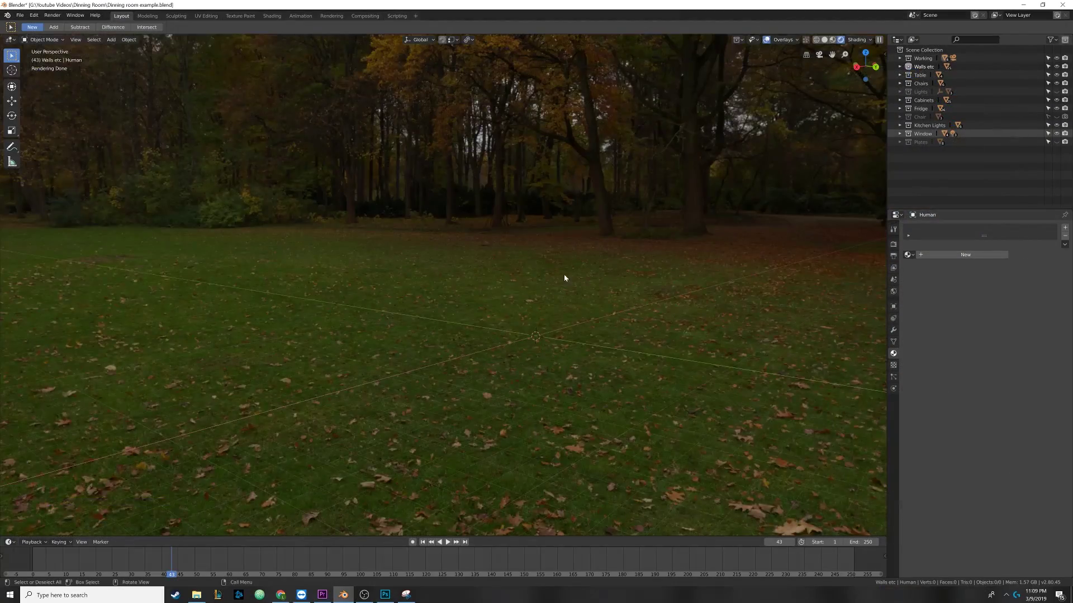
- Add a mesh plane at the world origin
{"action": "mouse_move", "coordinate": [563, 277]}
{"action": "middle_mouse_down"}
{"action": "mouse_move", "coordinate": [468, 256]}
{"action": "mouse_move", "coordinate": [427, 286]}
{"action": "middle_mouse_up"}
{"action": "key", "text": "shift+a"}
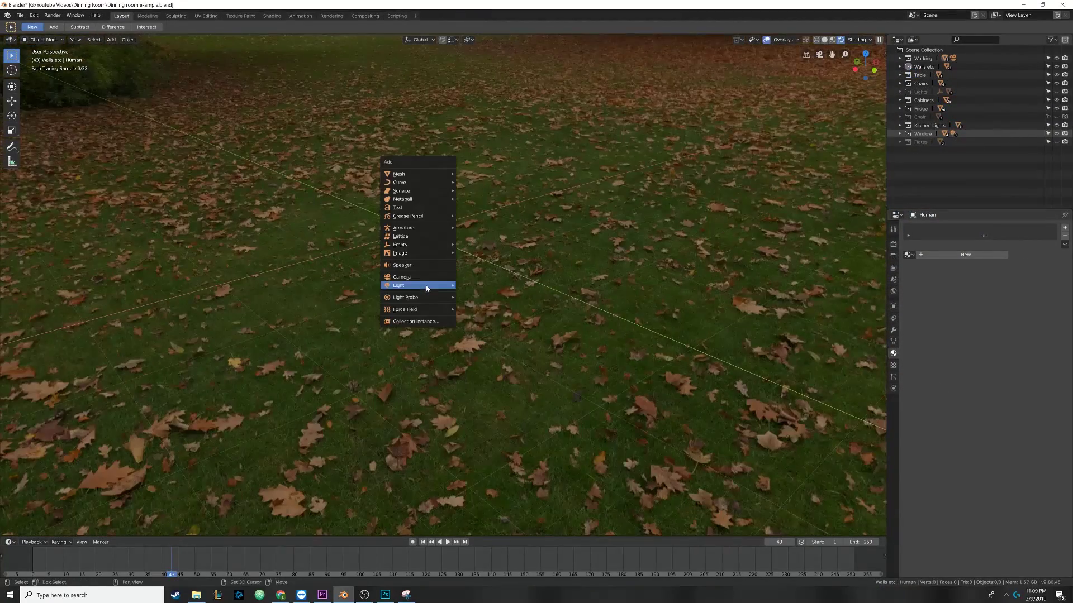
{"action": "mouse_move", "coordinate": [408, 174]}
{"action": "left_click", "coordinate": [486, 173]}
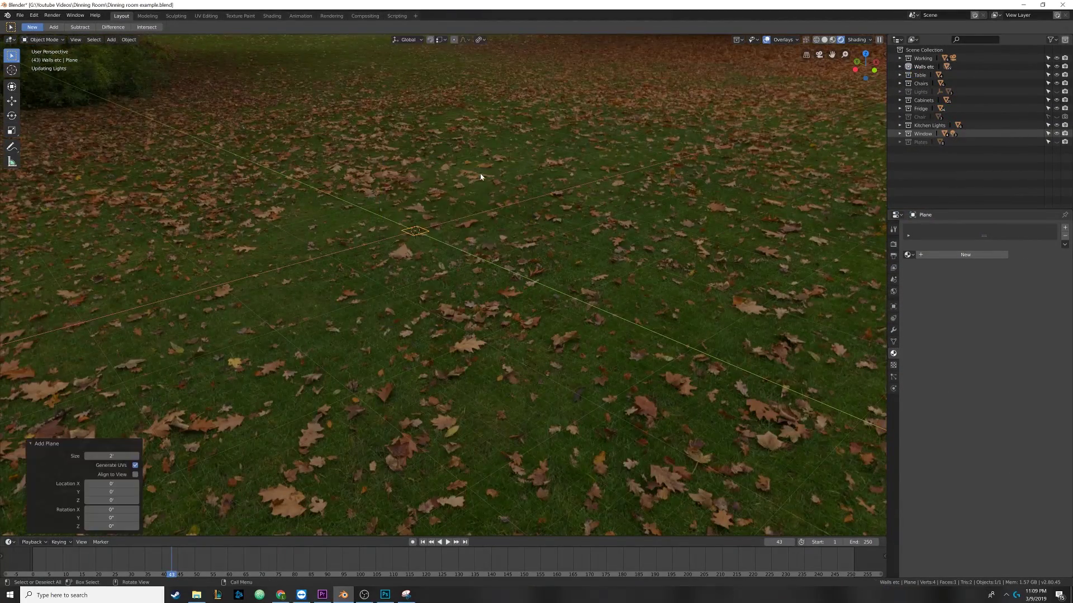
{"action": "scroll", "coordinate": [494, 276], "scroll_direction": "up", "scroll_amount": 2}
{"action": "scroll", "coordinate": [474, 293], "scroll_direction": "up", "scroll_amount": 10}
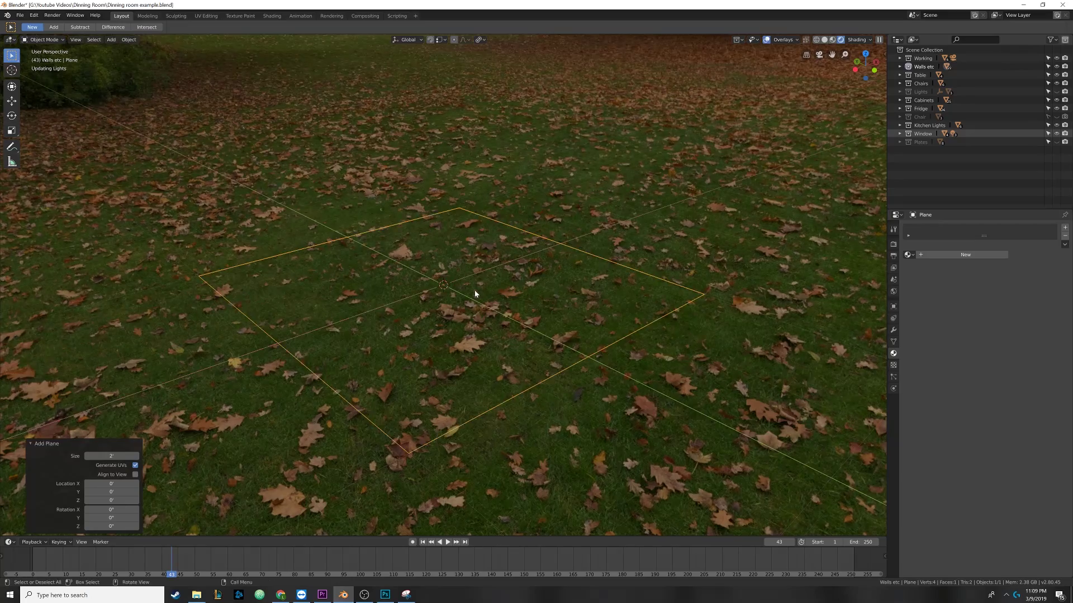
- Add a mesh cube to the scene with the plane
{"action": "middle_click_drag", "start_coordinate": [497, 289], "coordinate": [374, 283]}
{"action": "key", "text": "shift+a"}
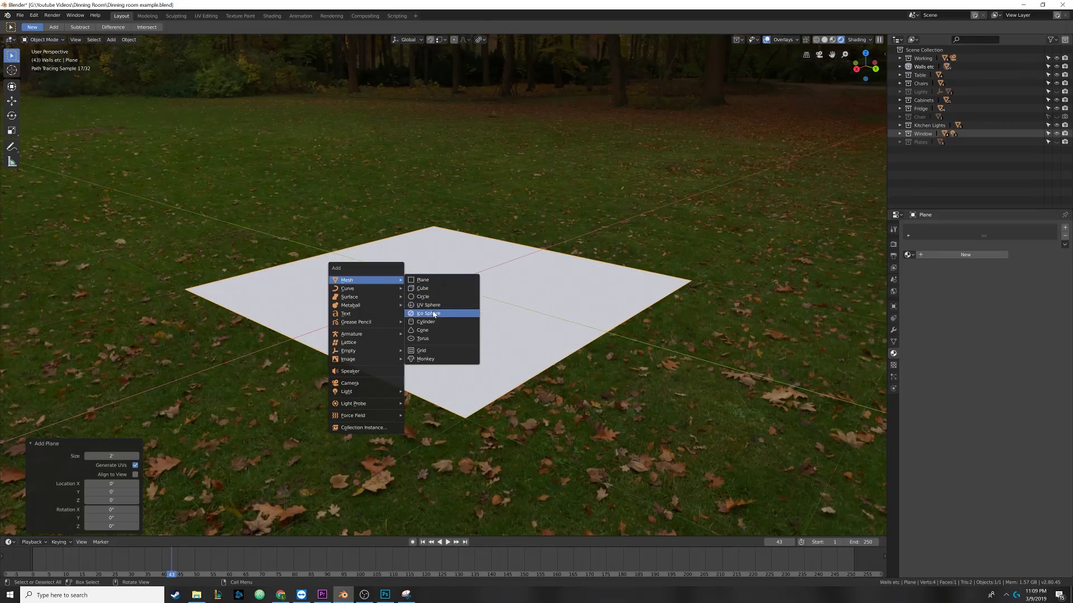
{"action": "left_click", "coordinate": [431, 292]}
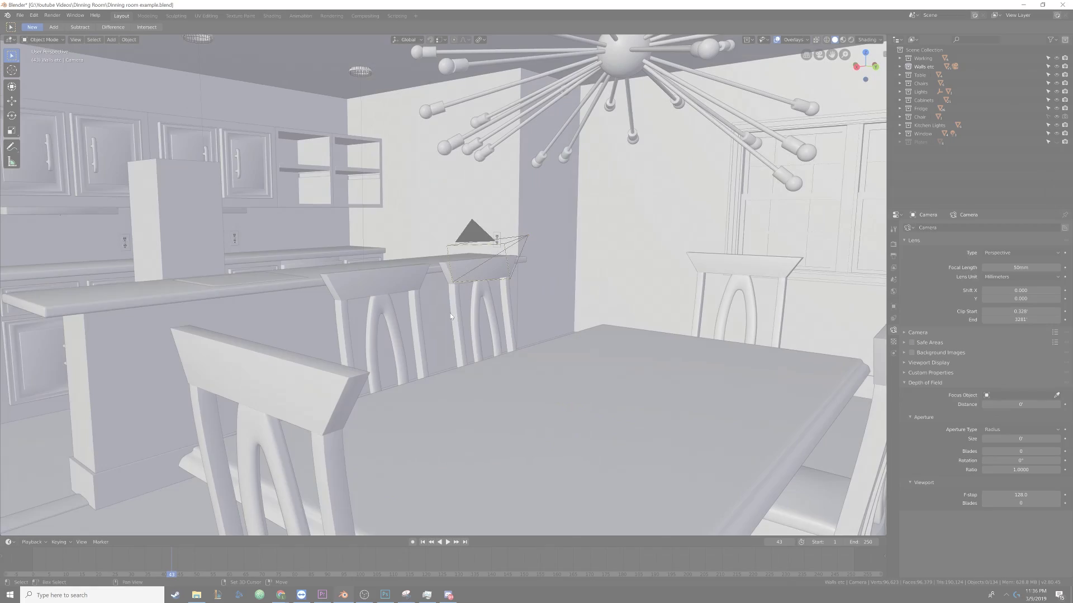
- Select the camera behind the dining table and look through it
{"action": "middle_click_drag", "start_coordinate": [451, 313], "coordinate": [444, 307]}
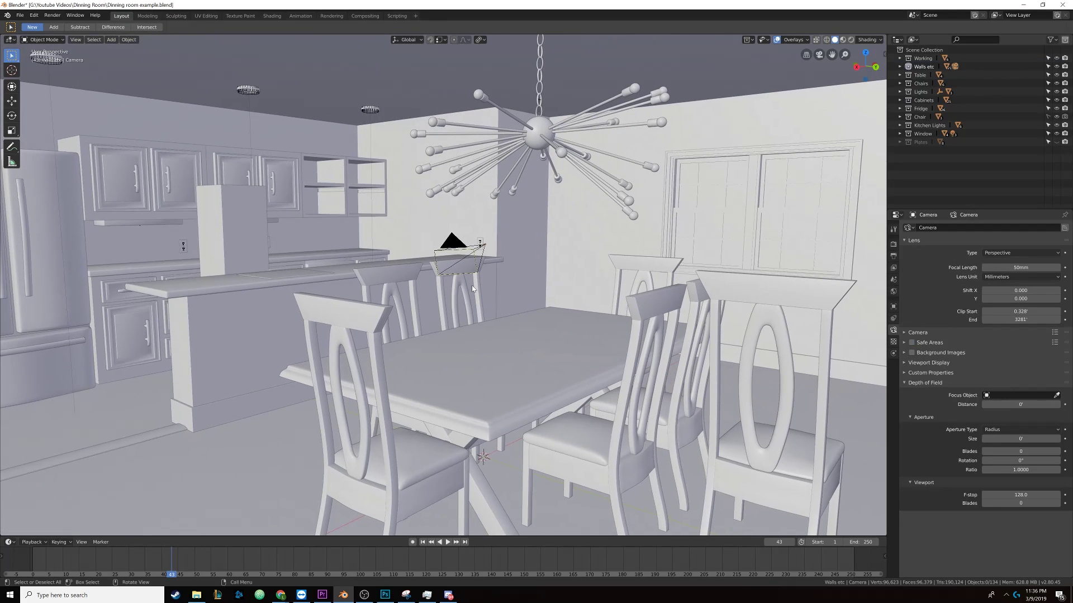
{"action": "left_click", "coordinate": [458, 248]}
{"action": "key", "text": "KP_0"}
{"action": "scroll", "coordinate": [463, 256], "scroll_direction": "down", "scroll_amount": 8}
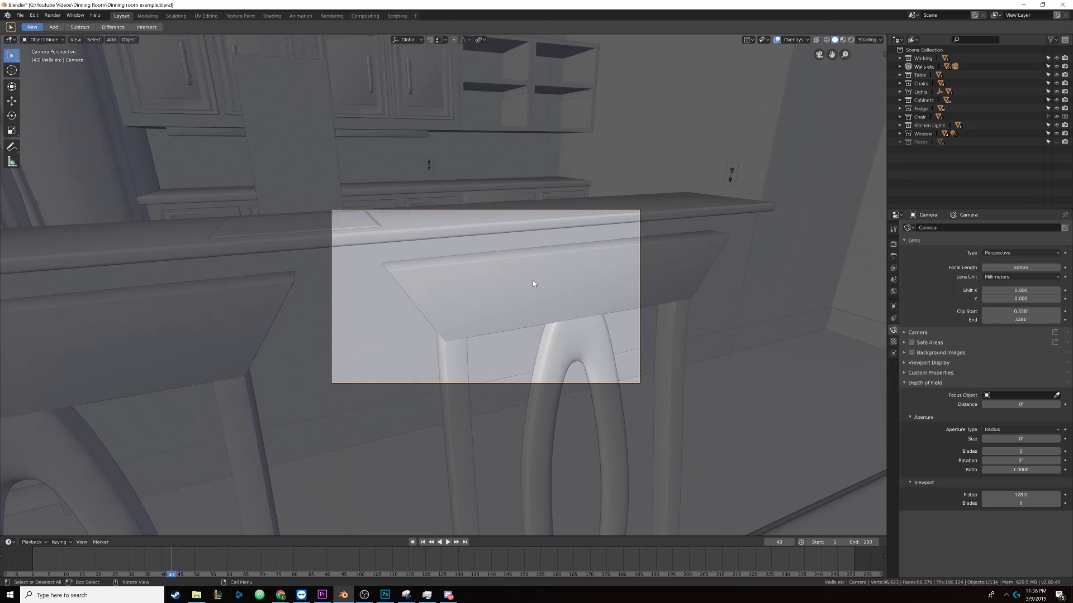
{"action": "scroll", "coordinate": [533, 284], "scroll_direction": "up", "scroll_amount": 2}
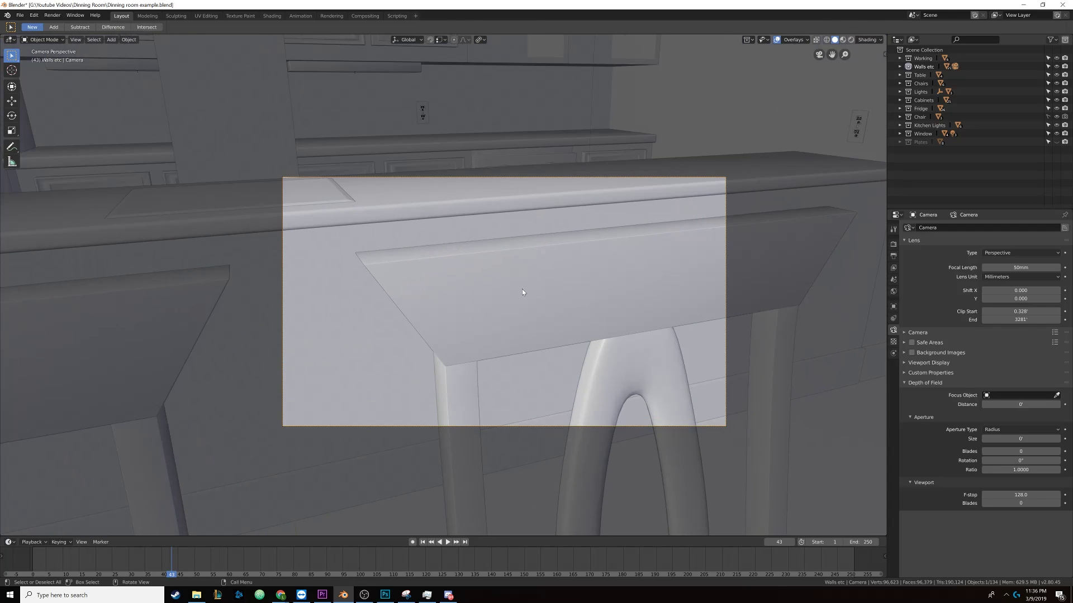
- Reposition the camera with Lock Camera to View to frame the dining table and kitchen, and set its focal length to 26 mm
{"action": "key", "text": "n"}
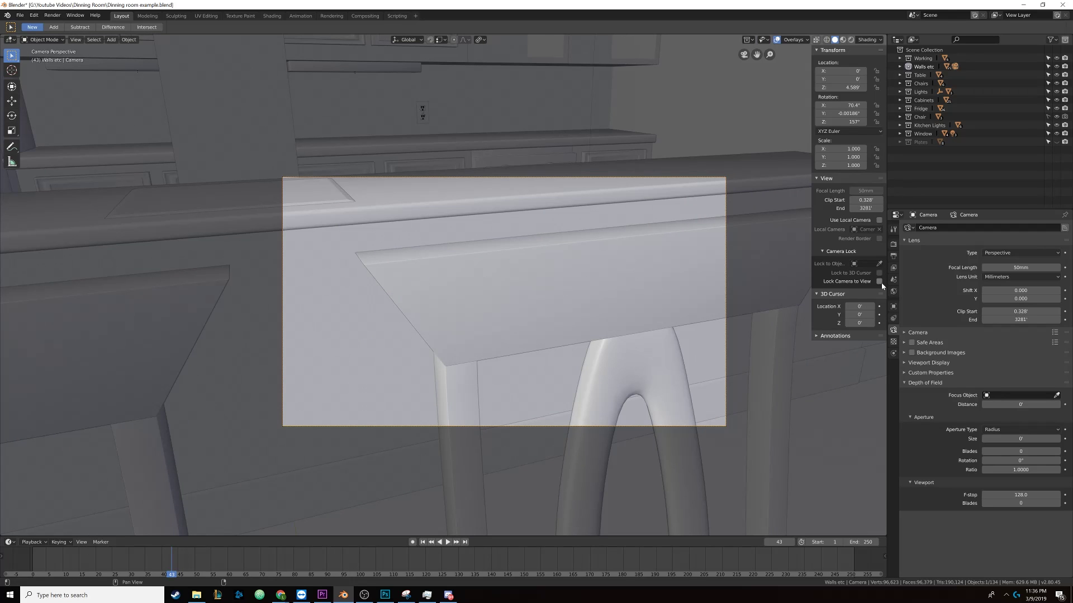
{"action": "middle_click_drag", "start_coordinate": [612, 317], "coordinate": [619, 357]}
{"action": "scroll", "coordinate": [605, 320], "scroll_direction": "down", "scroll_amount": 5}
{"action": "scroll", "coordinate": [619, 316], "scroll_direction": "down", "scroll_amount": 5}
{"action": "scroll", "coordinate": [607, 345], "scroll_direction": "up", "scroll_amount": 4}
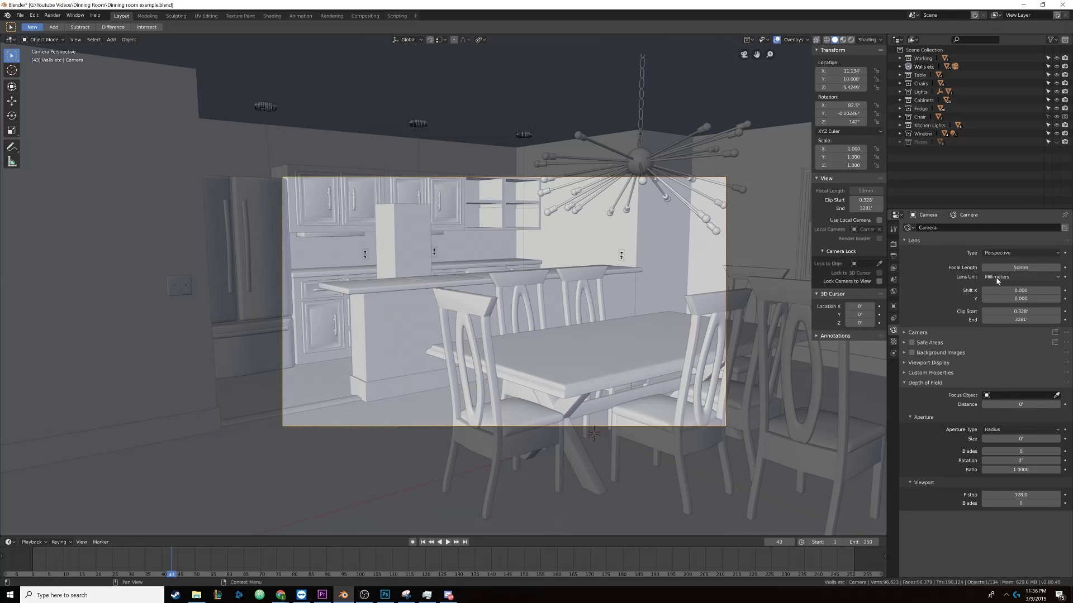
{"action": "left_click_drag", "start_coordinate": [1020, 267], "coordinate": [967, 268]}
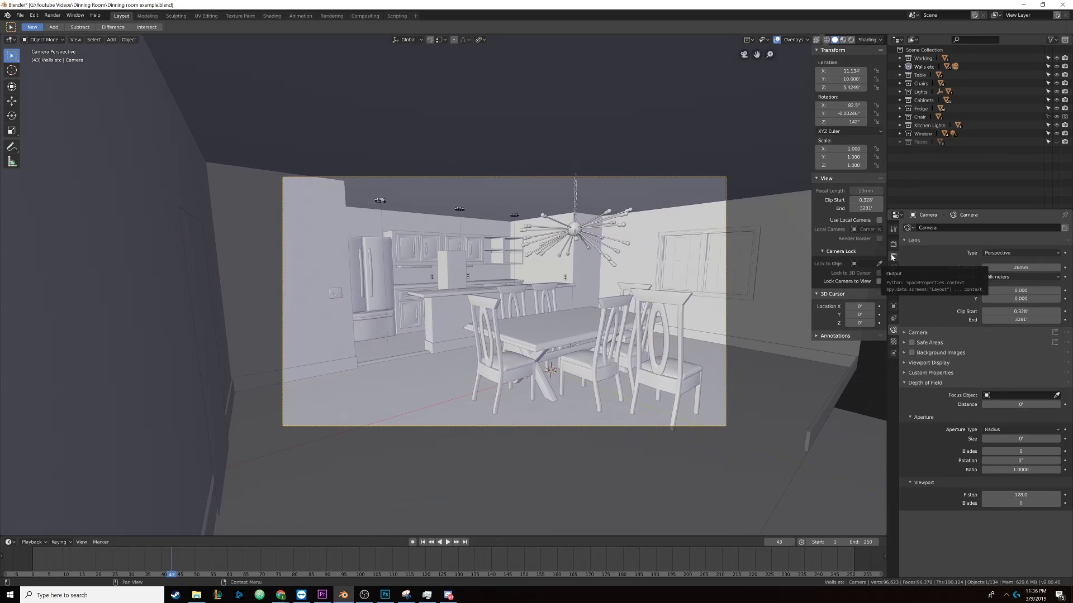
- Set the render resolution percentage to 100% in the output settings
{"action": "left_click", "coordinate": [894, 245]}
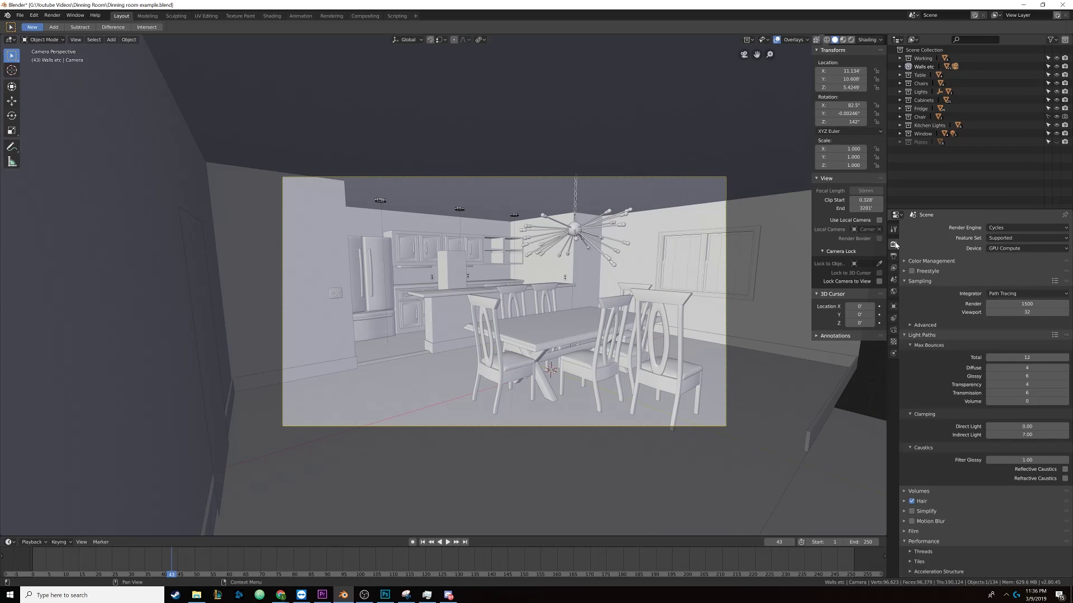
{"action": "left_click", "coordinate": [893, 256]}
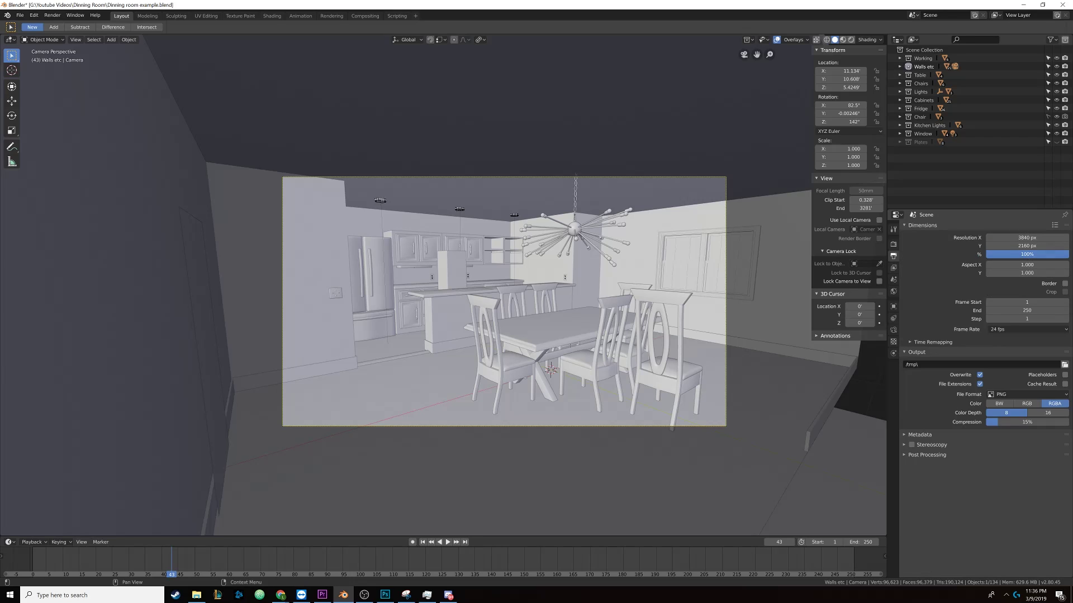
{"action": "left_click", "coordinate": [1027, 254]}
{"action": "key", "text": "Return"}
- Set the Cycles render device to GPU Compute
{"action": "left_click", "coordinate": [894, 245]}
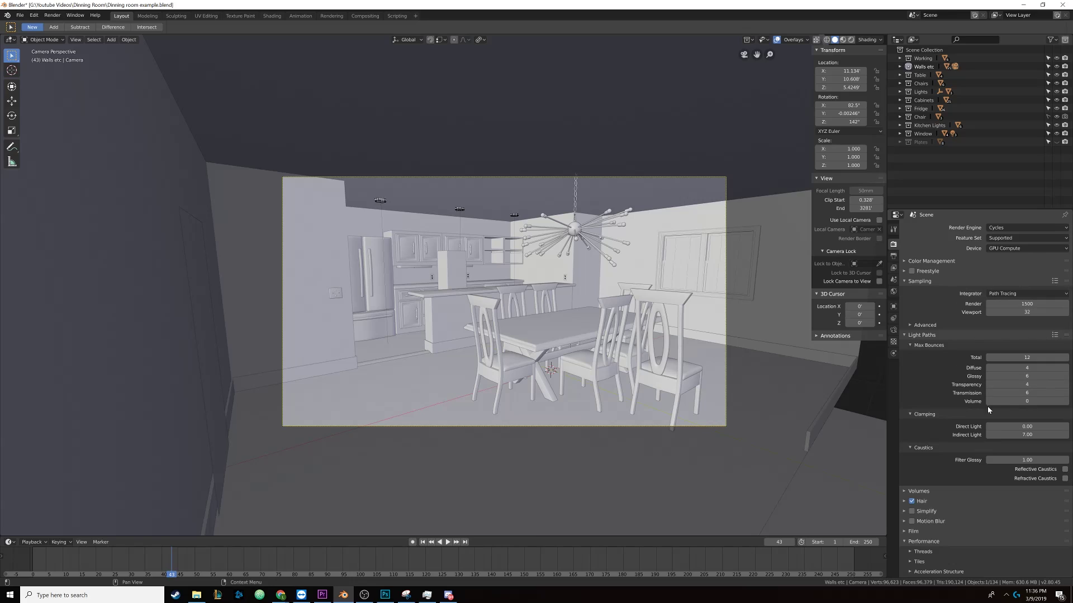
{"action": "left_click", "coordinate": [996, 249]}
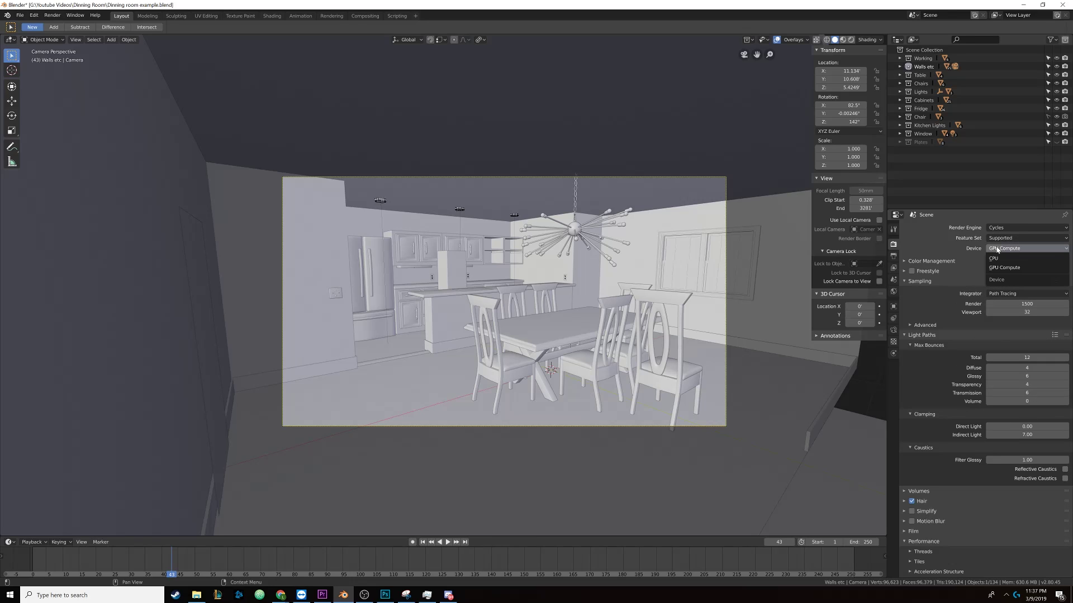
{"action": "left_click", "coordinate": [997, 269]}
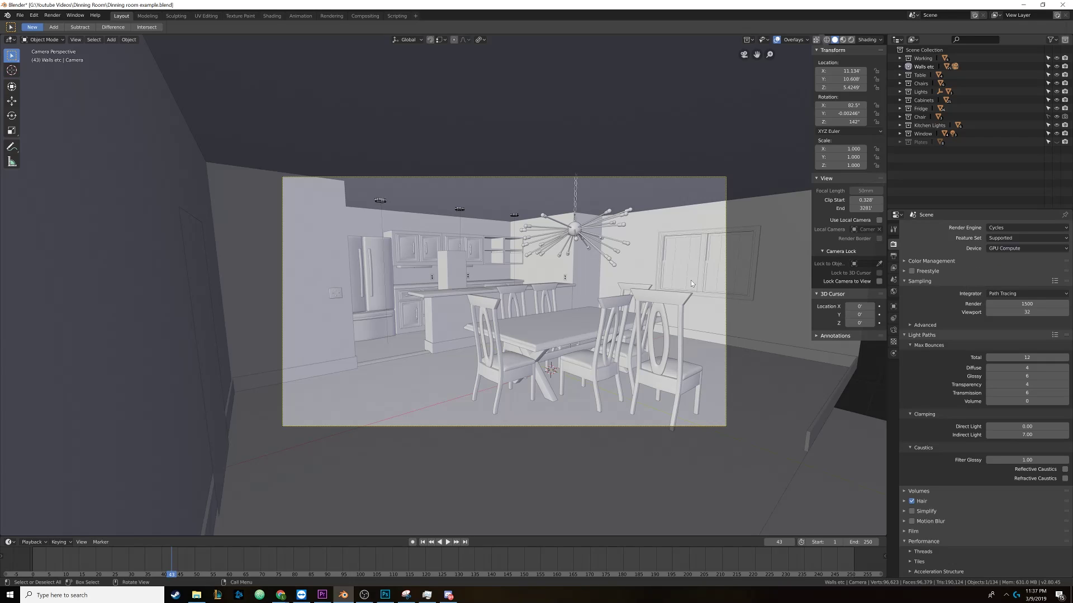
- Hide the viewport sidebar and bring up the list of recently opened blend files
{"action": "key", "text": "n"}
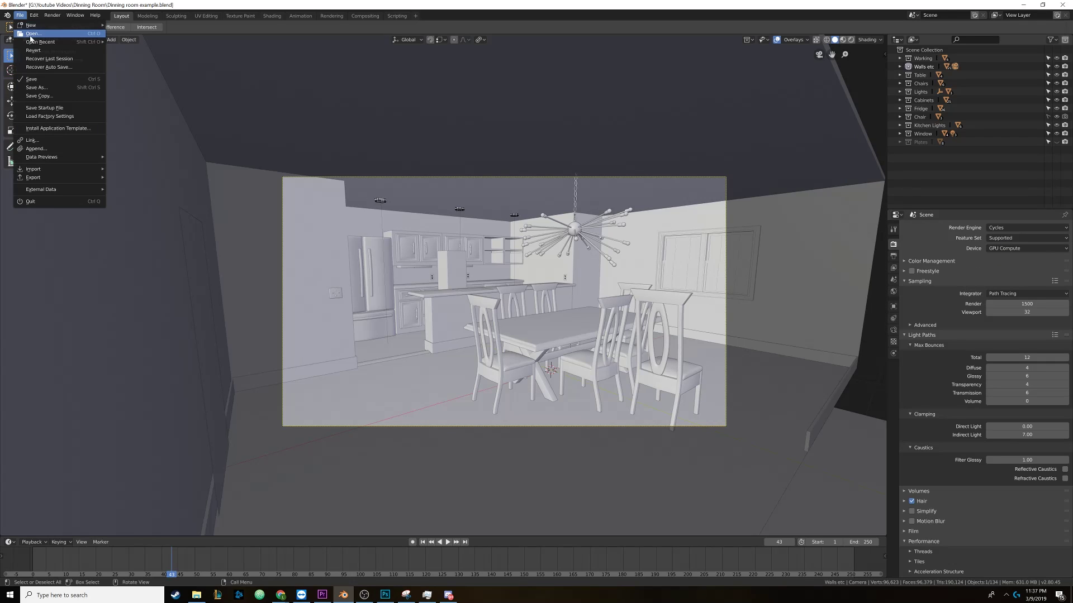
{"action": "mouse_move", "coordinate": [52, 45]}
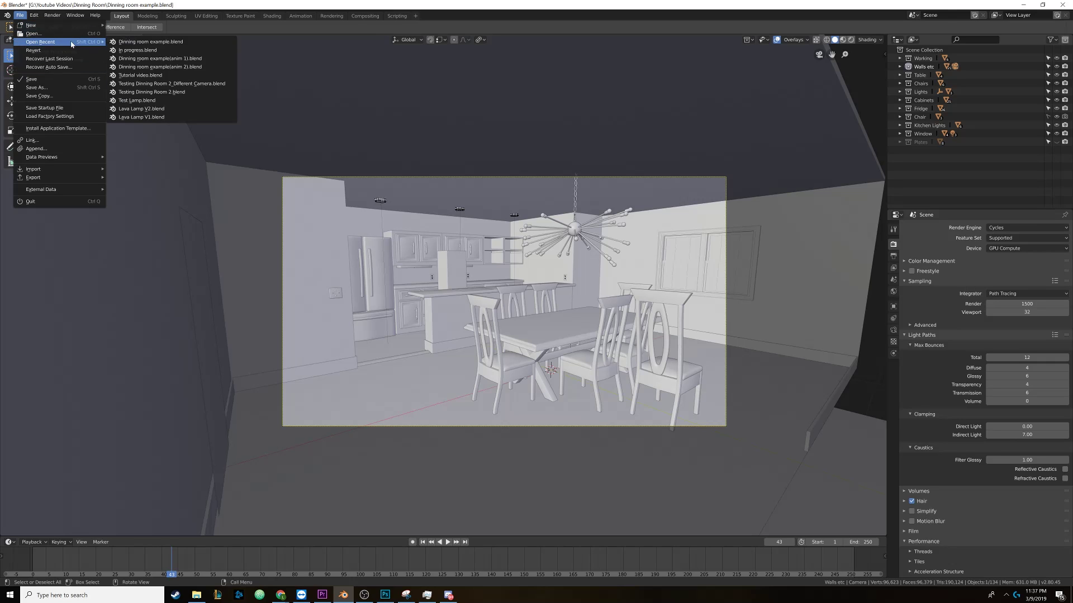